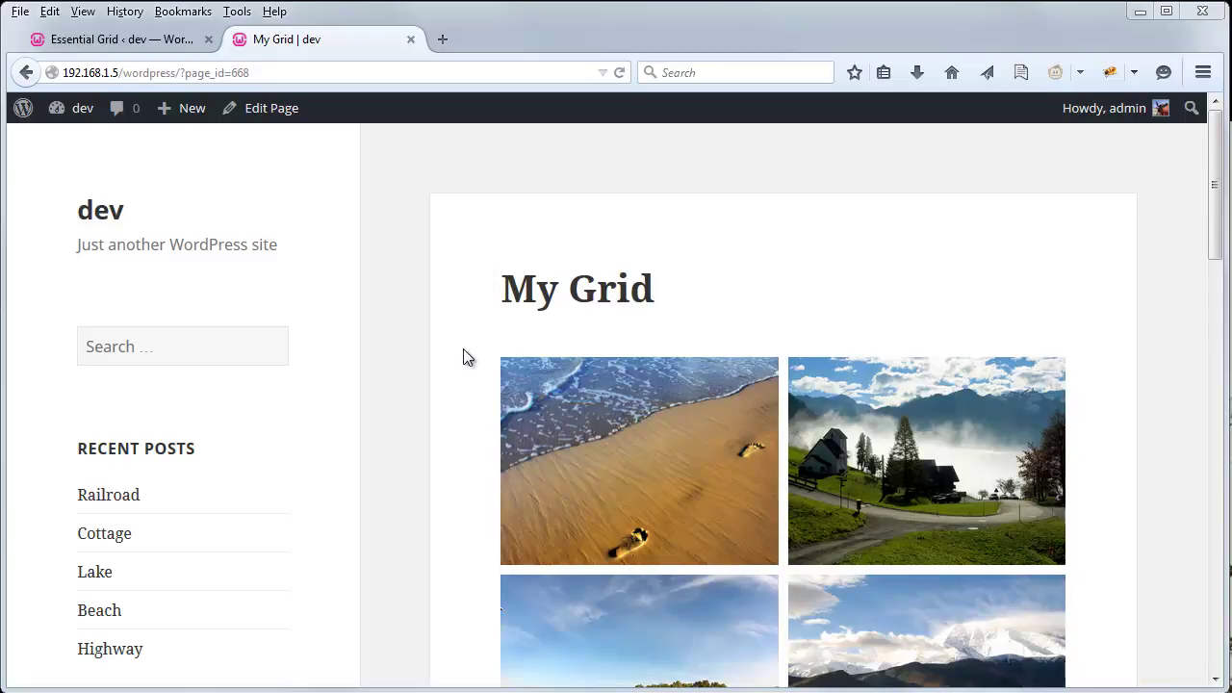
Open the settings of My Grid from the Essential Grid overview and display its skin options.
mouse_move(598, 463)
click(92, 41)
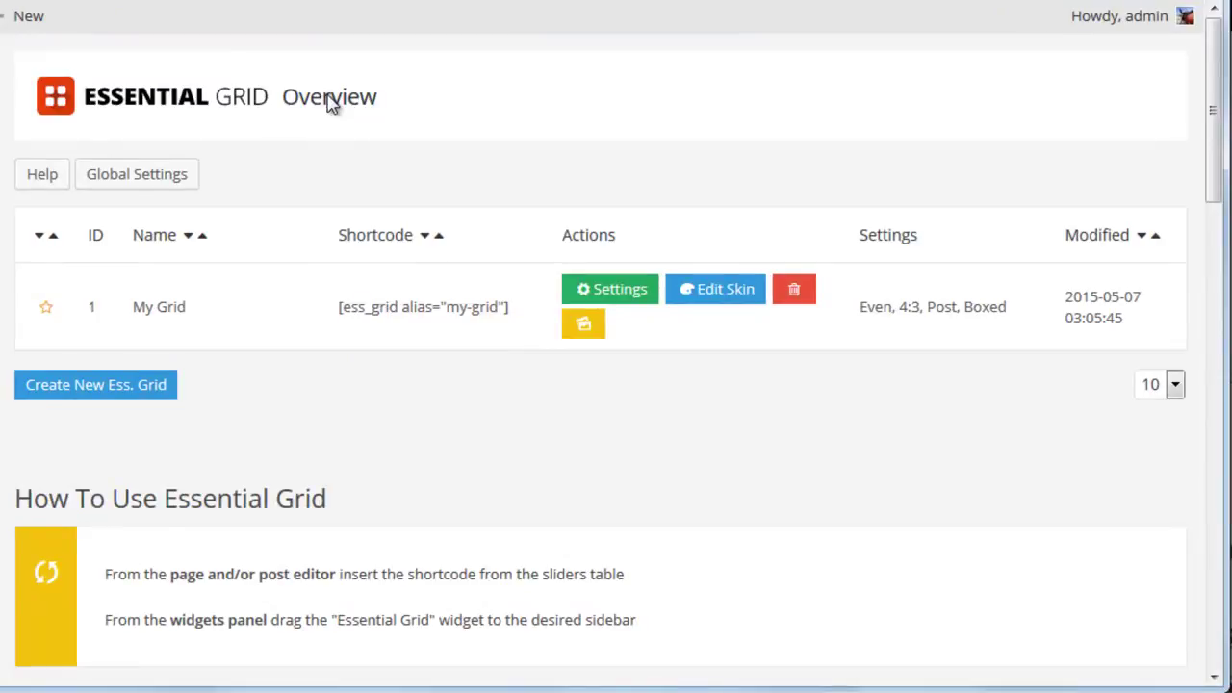
click(607, 289)
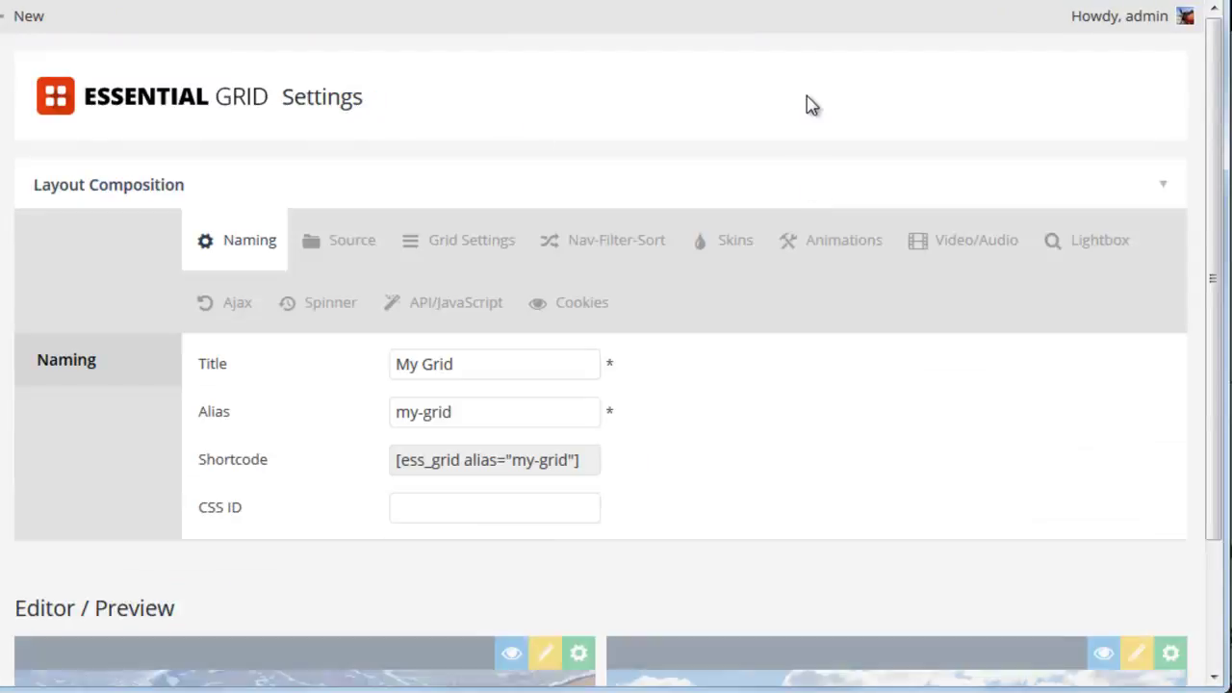
click(734, 246)
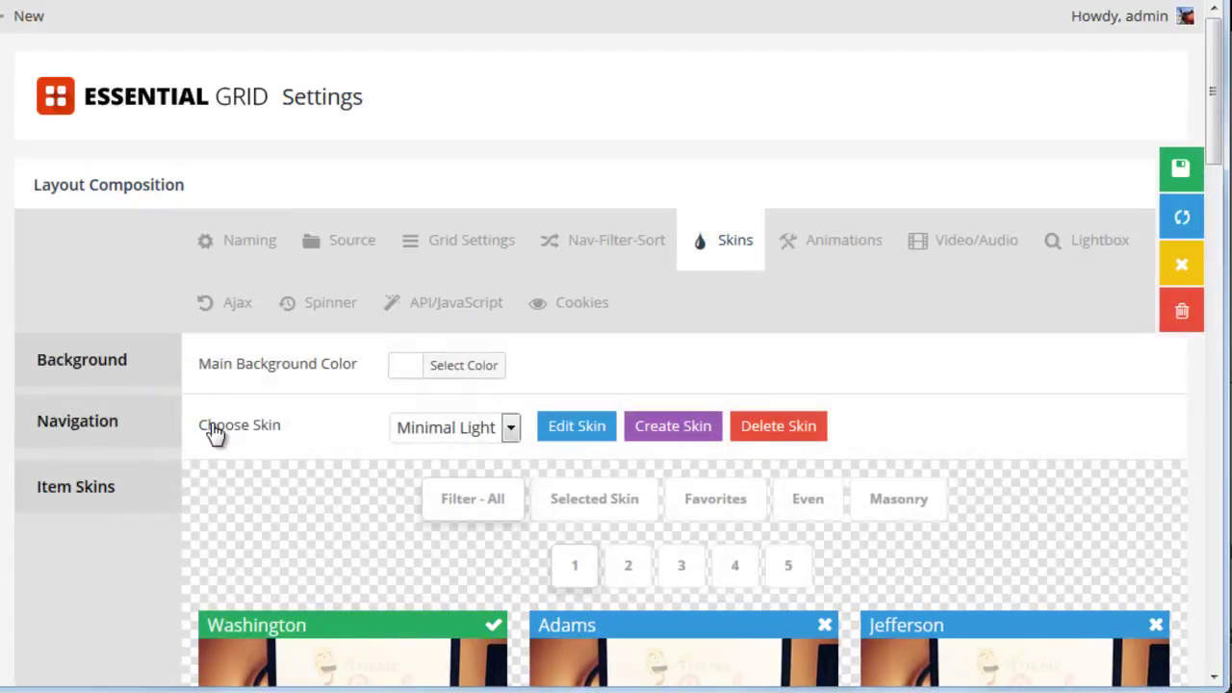
Look through the item skins available for My Grid and examine the hover effects of Quincy and Madison.
scroll(213, 433, down, 3)
scroll(154, 433, down, 7)
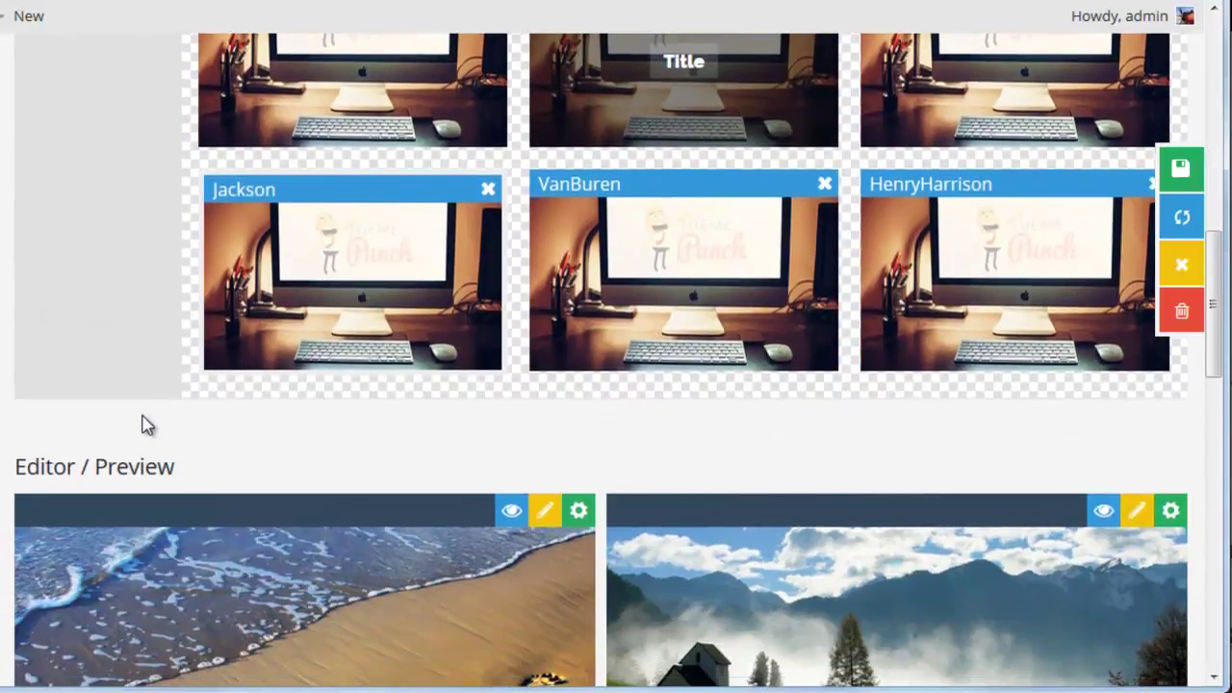
scroll(144, 424, up, 7)
scroll(133, 319, up, 2)
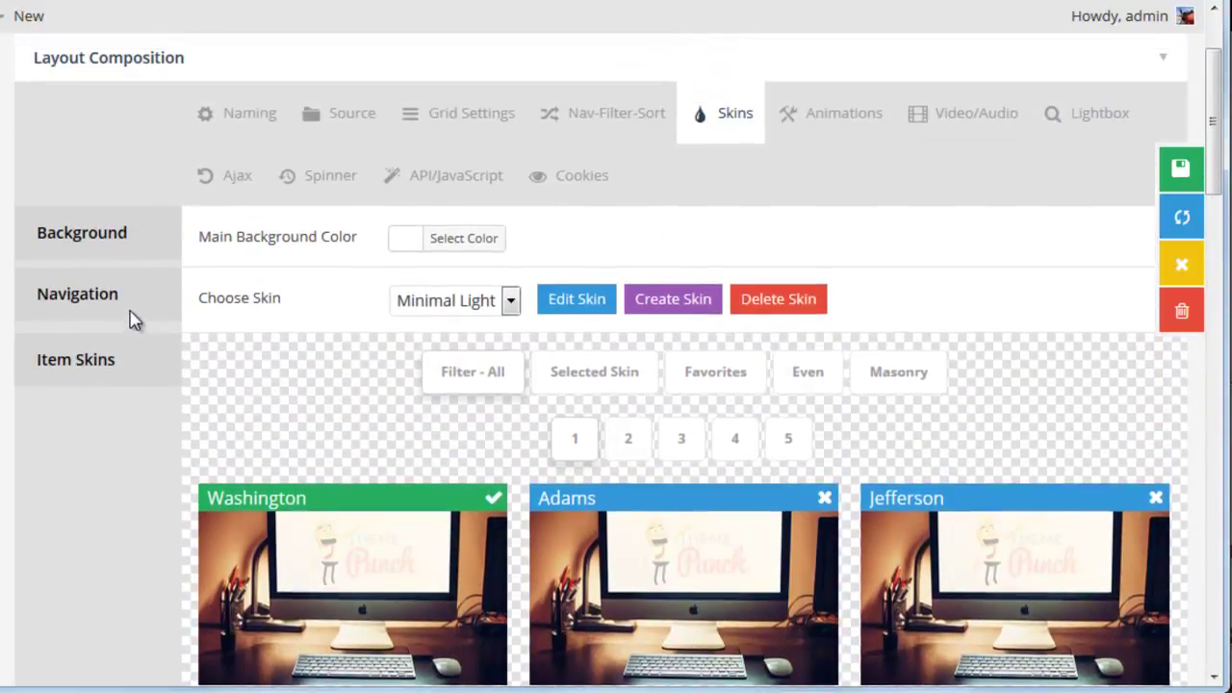
scroll(143, 356, up, 2)
scroll(143, 355, down, 4)
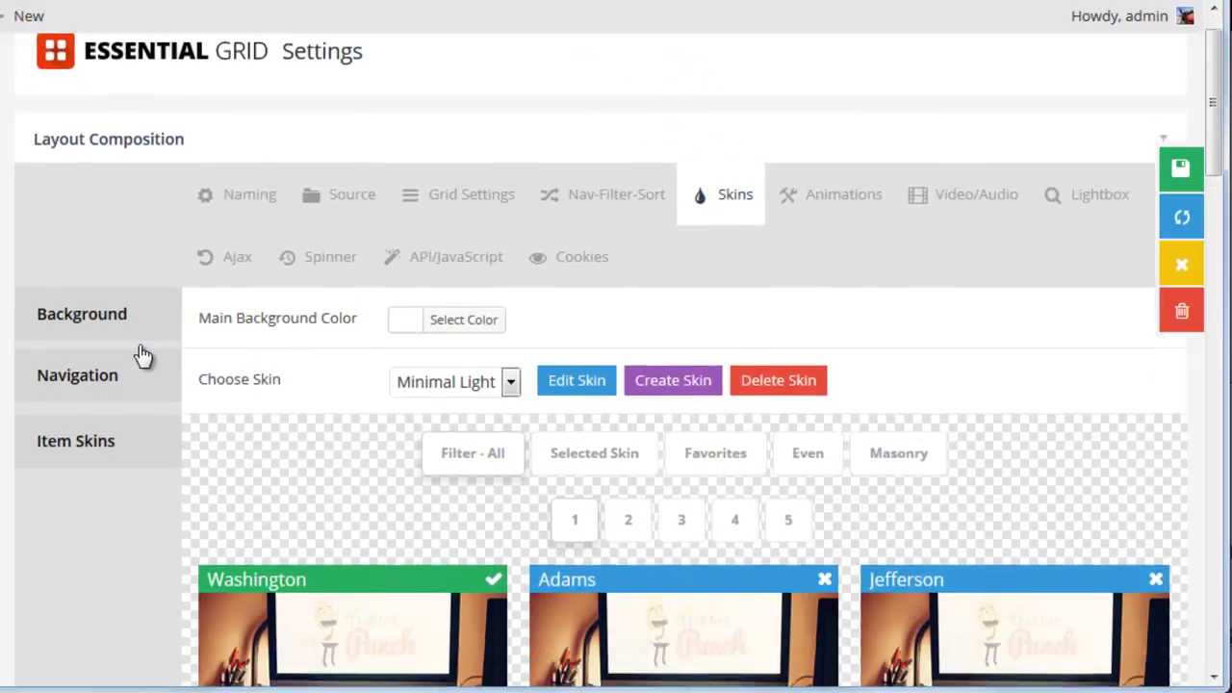
mouse_move(989, 562)
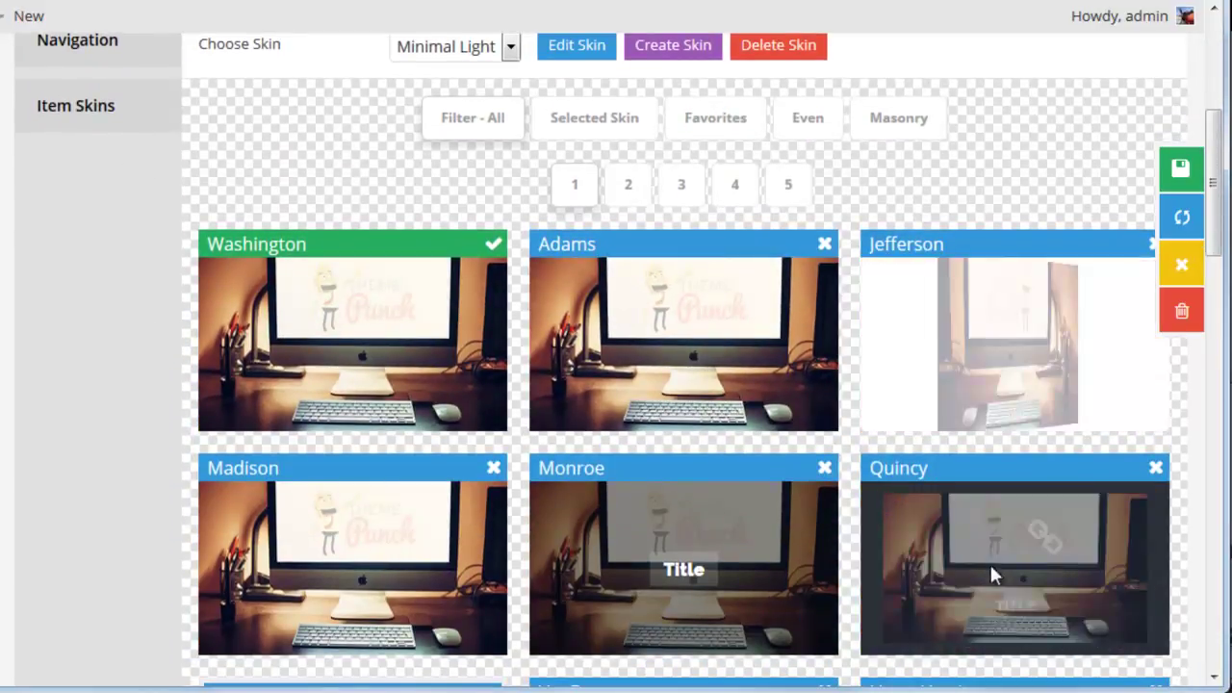
mouse_move(401, 573)
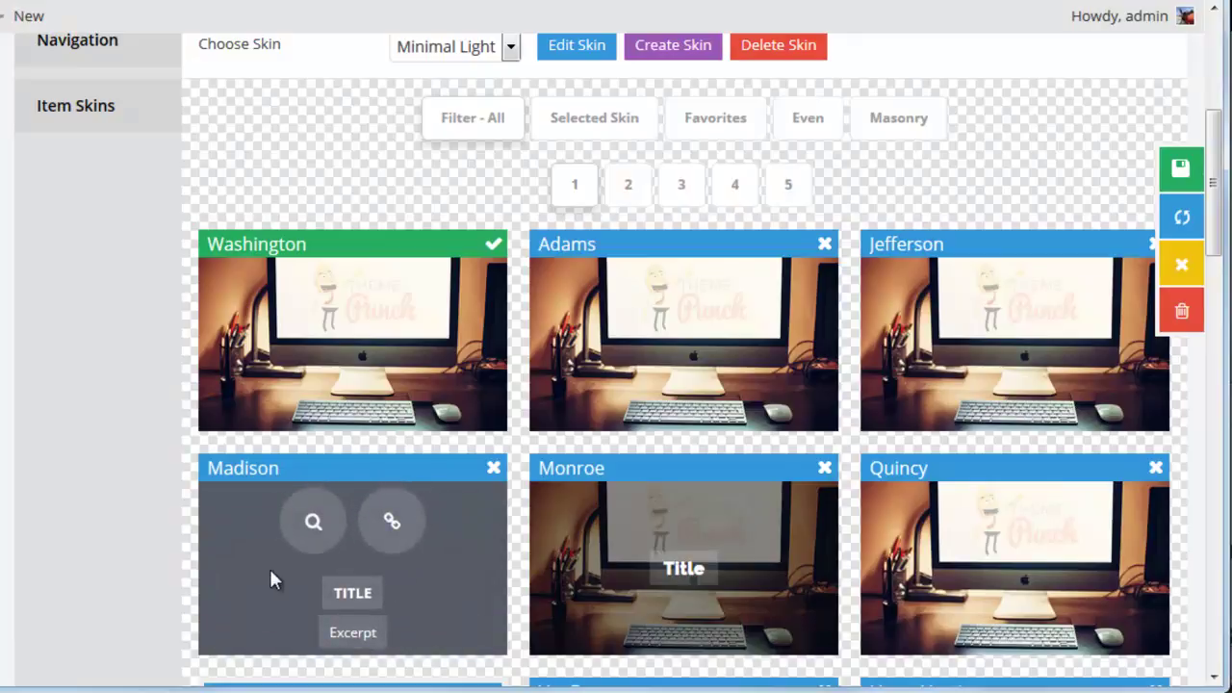
scroll(154, 397, up, 4)
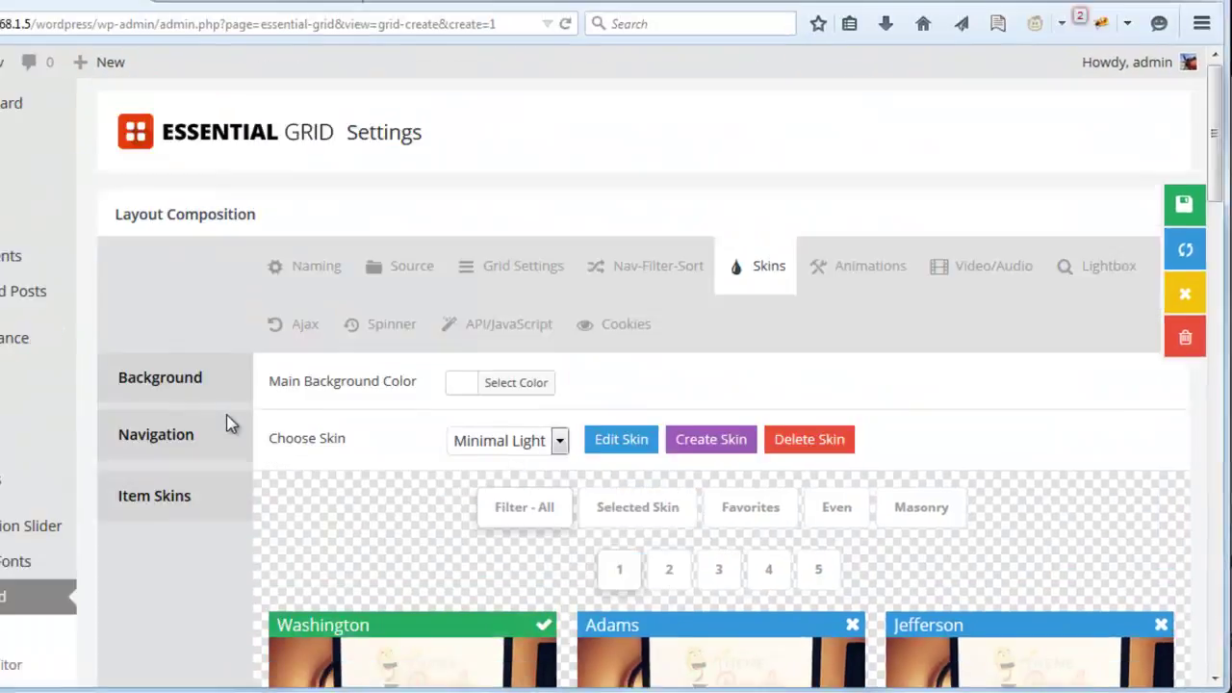
scroll(230, 424, down, 2)
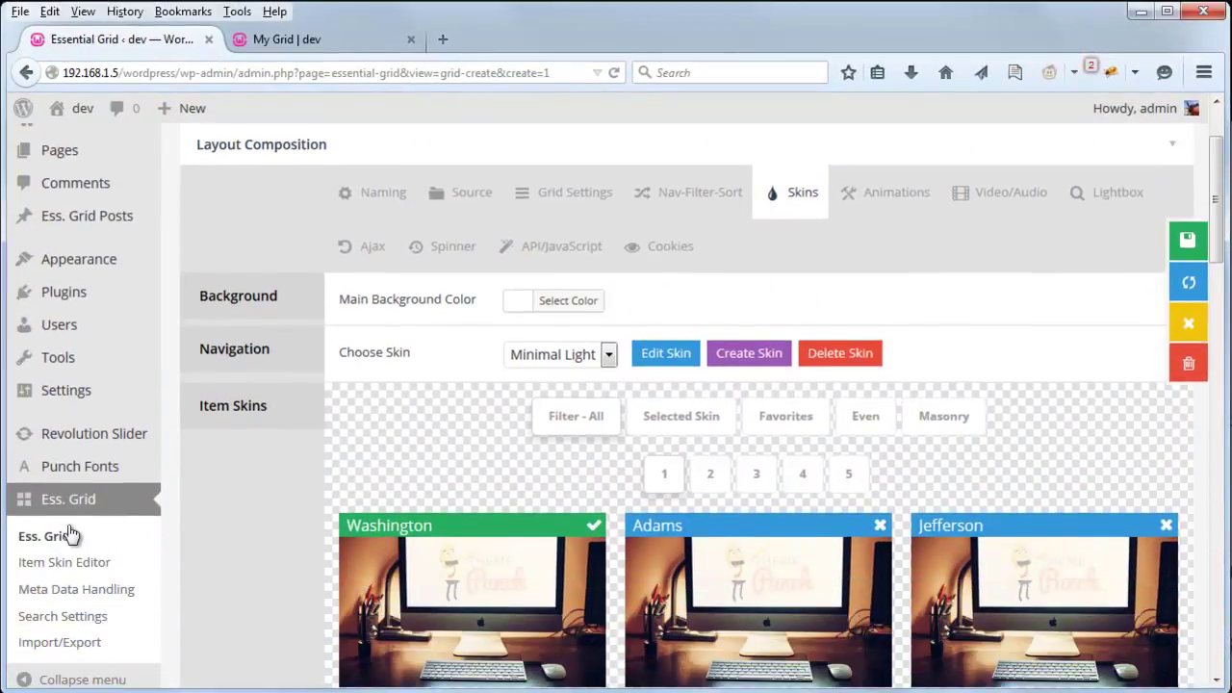
Return to the Essential Grid overview and open My Grid's current skin in the item skin editor.
click(58, 546)
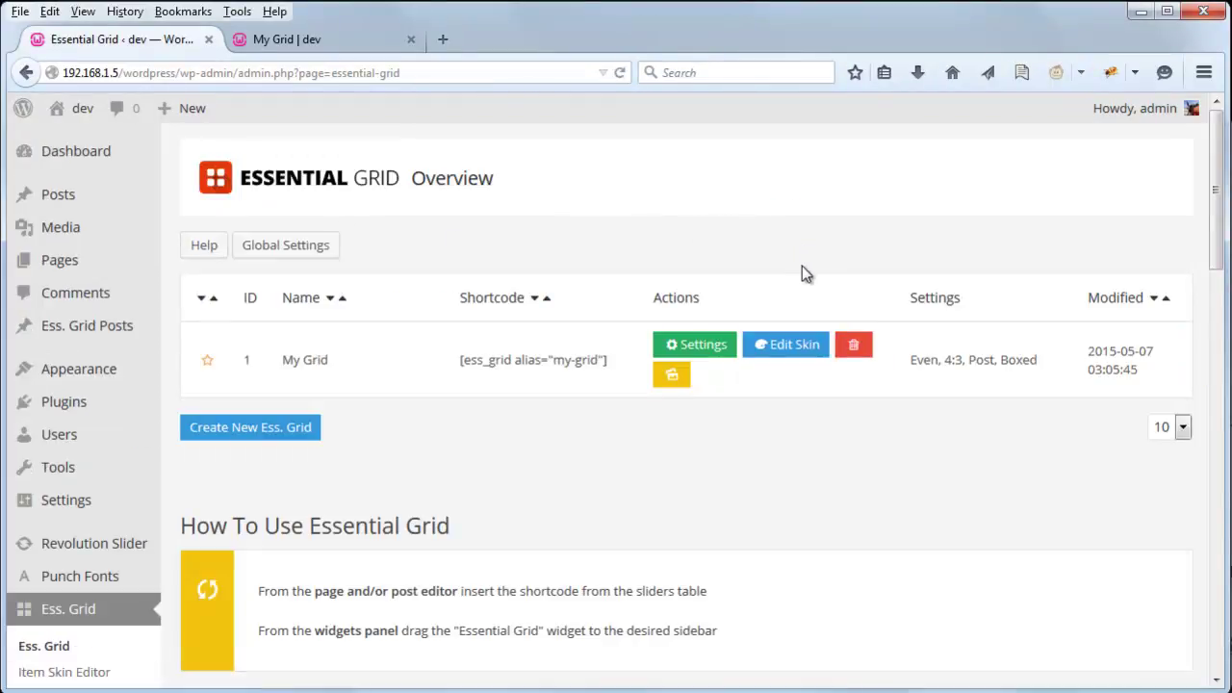
click(795, 352)
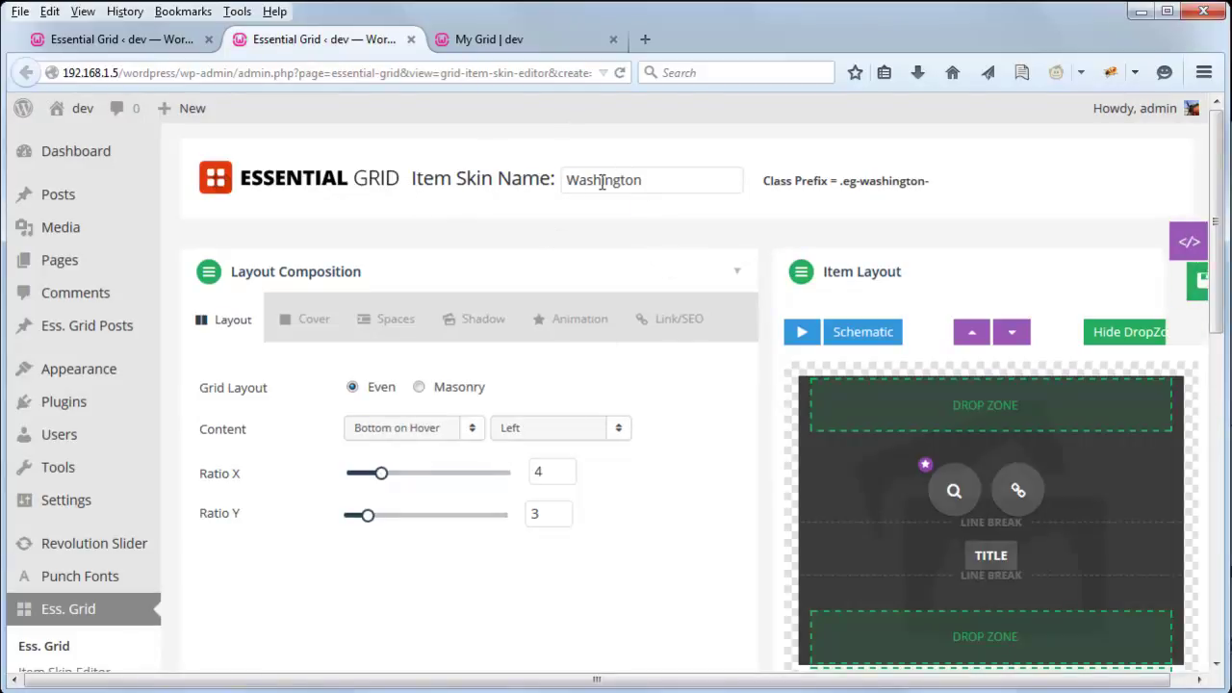
click(506, 39)
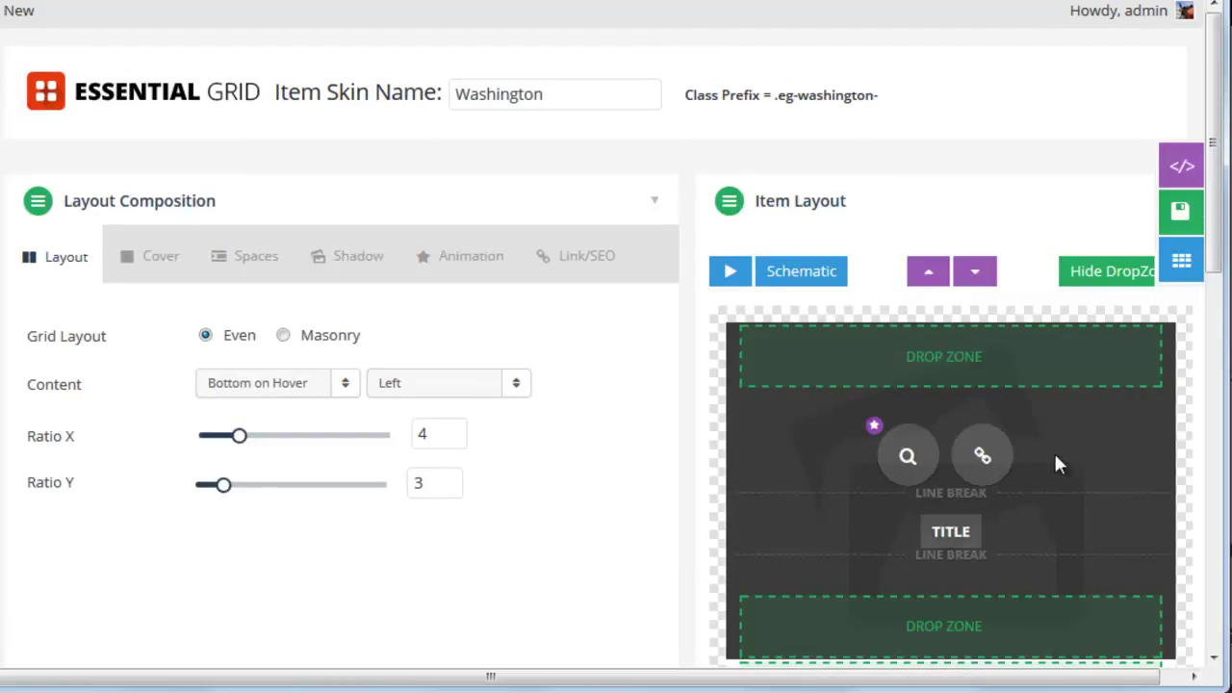
Select the Title layer in the item layout and view its available post elements, leaving the selection at Title.
scroll(1056, 428, down, 1)
scroll(1048, 491, up, 1)
click(951, 537)
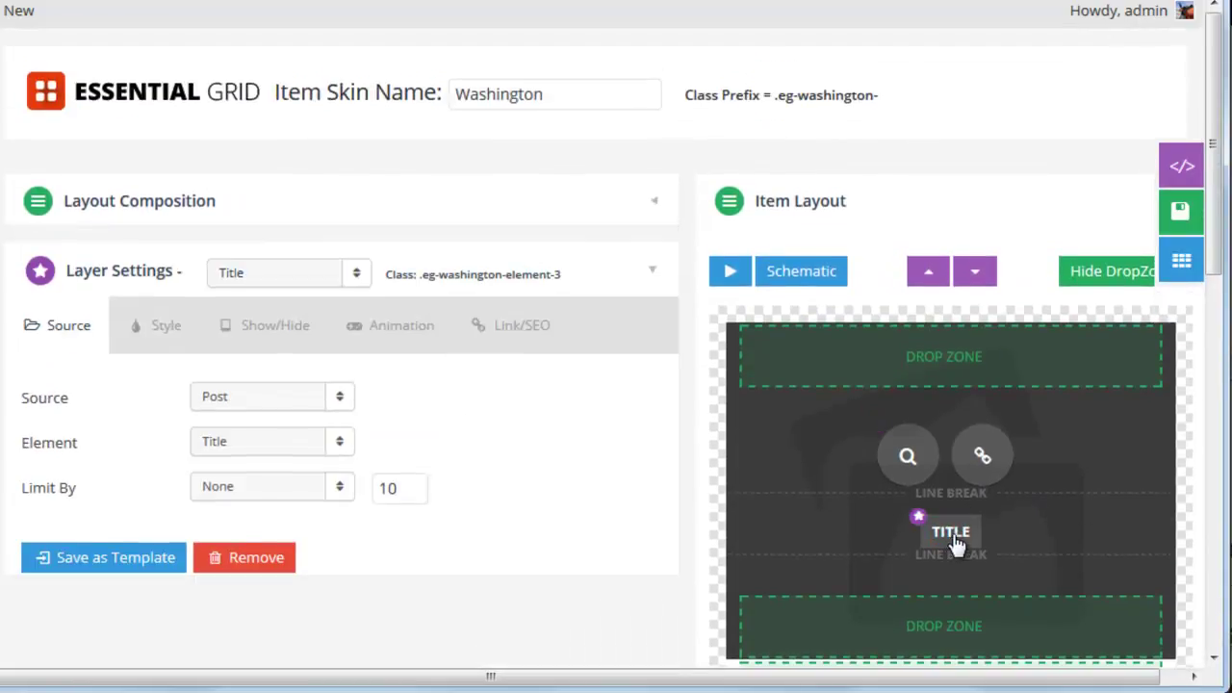
click(335, 447)
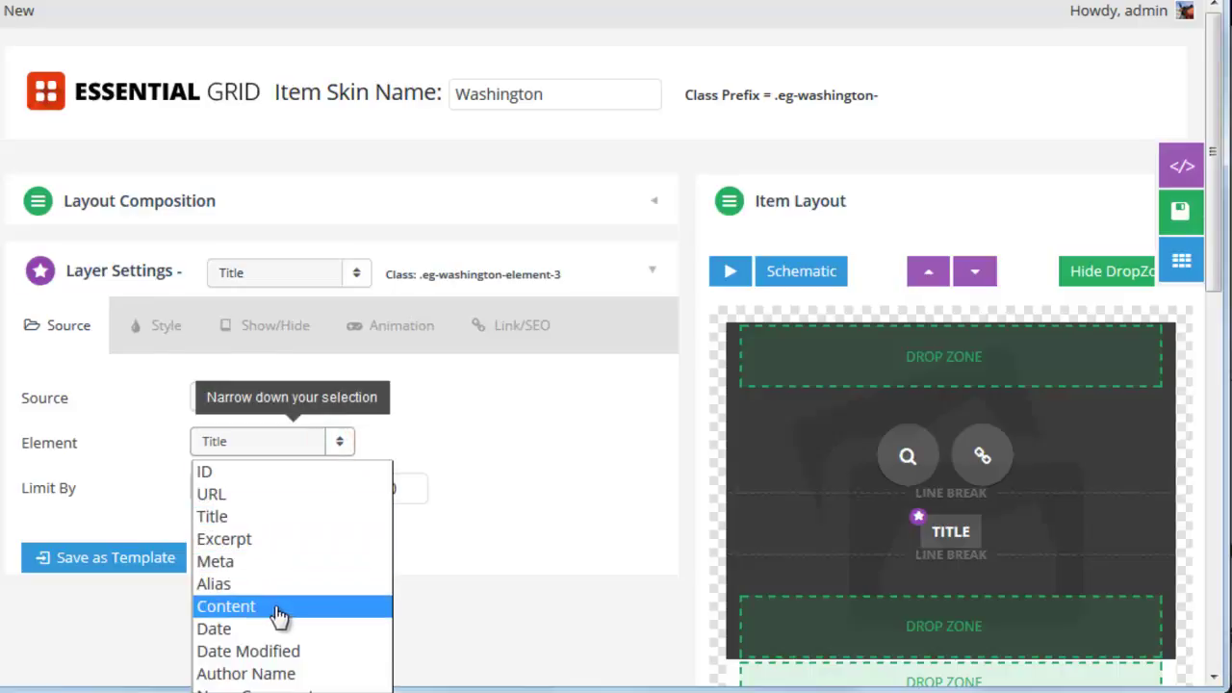
click(487, 486)
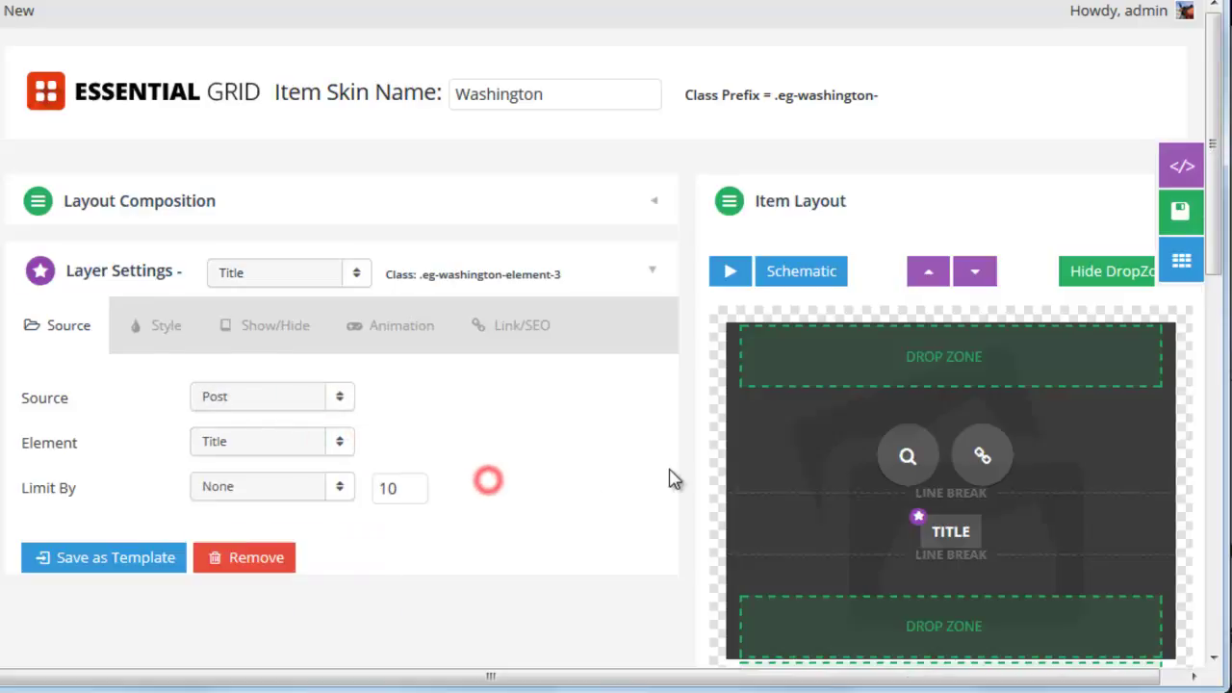
Examine the available layers below the item layout, including the icon and text layers.
scroll(668, 453, down, 4)
scroll(652, 446, down, 3)
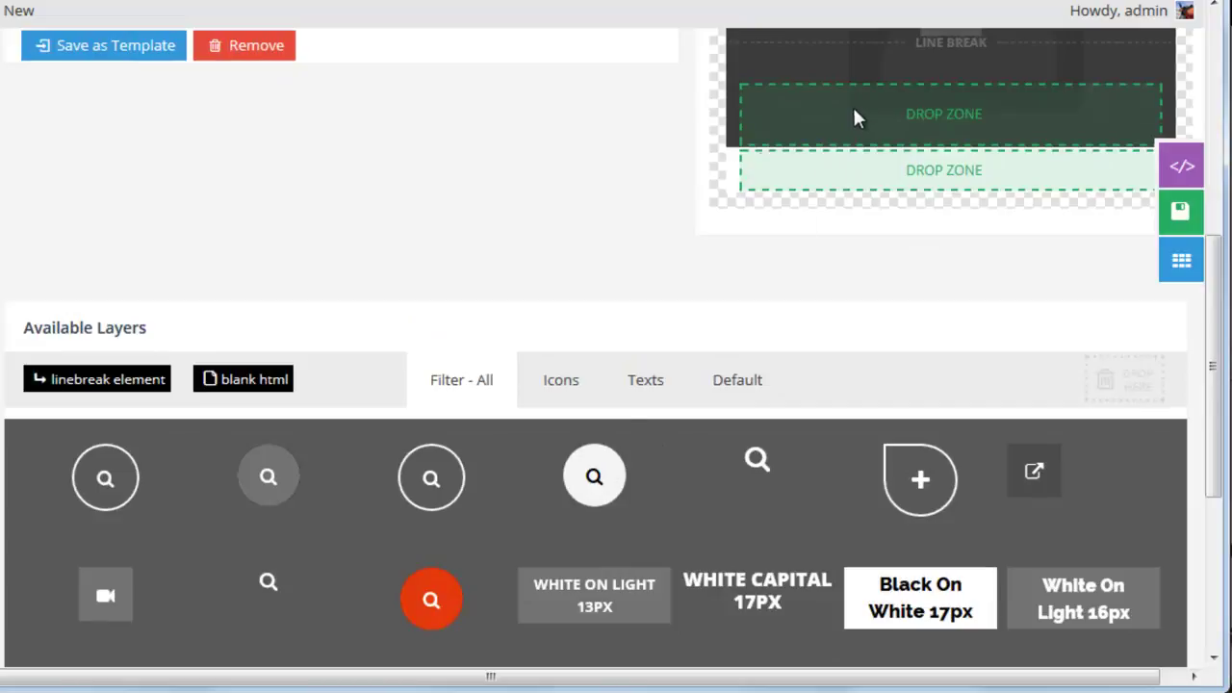
scroll(571, 317, up, 10)
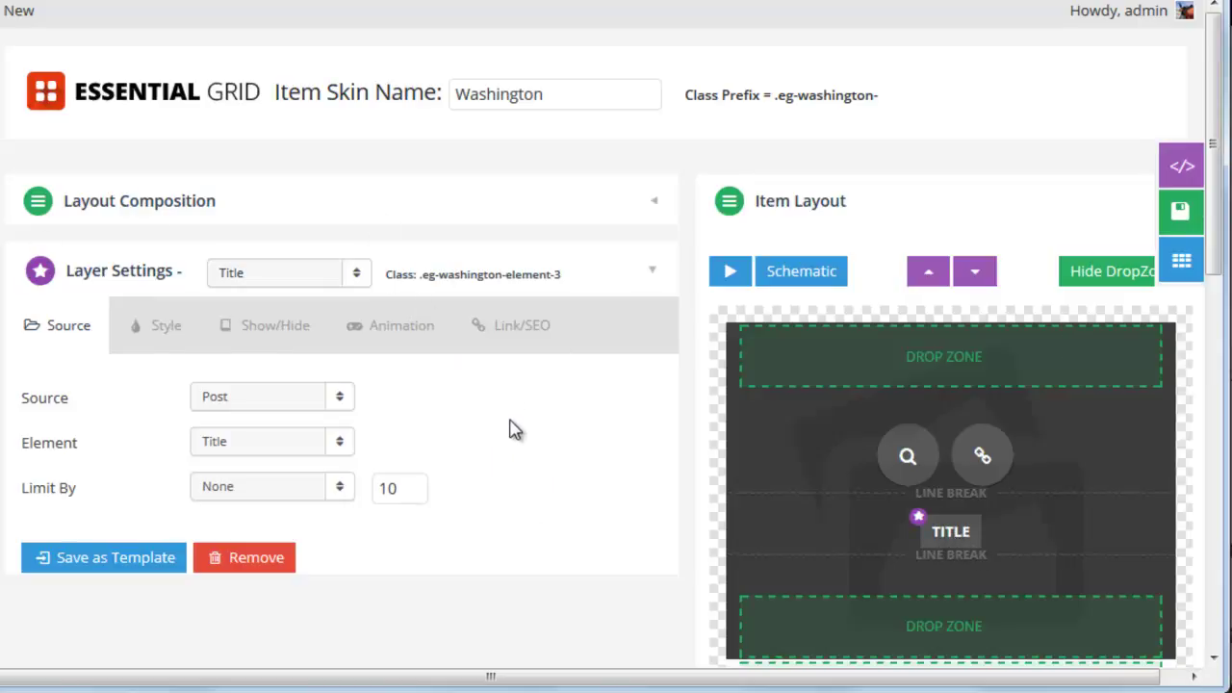
scroll(509, 435, down, 2)
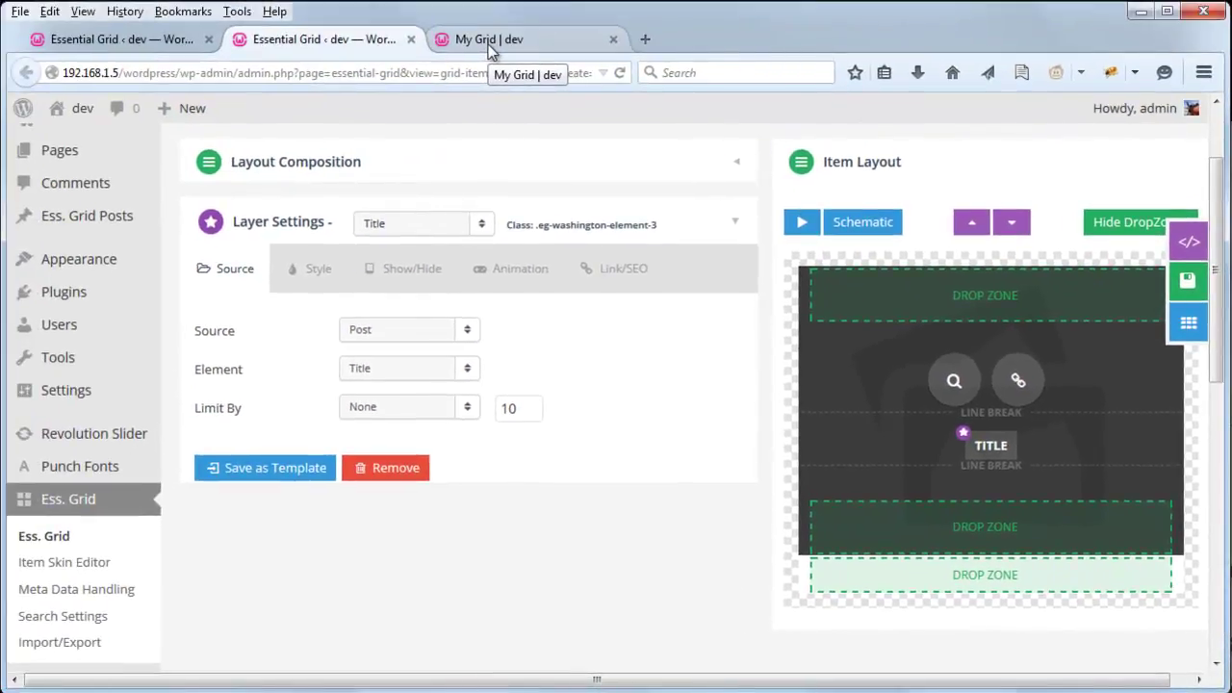
Switch to the My Grid page and inspect the hover content of the Beach and Cottage items.
click(488, 40)
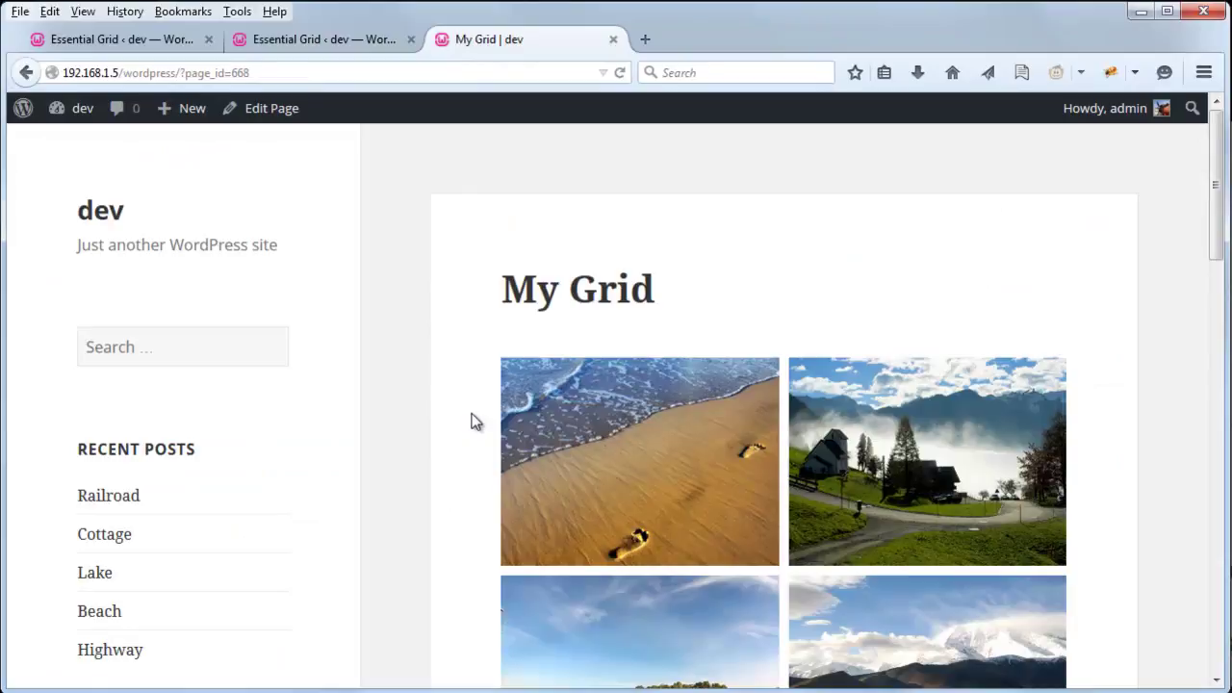
scroll(474, 422, down, 2)
mouse_move(726, 303)
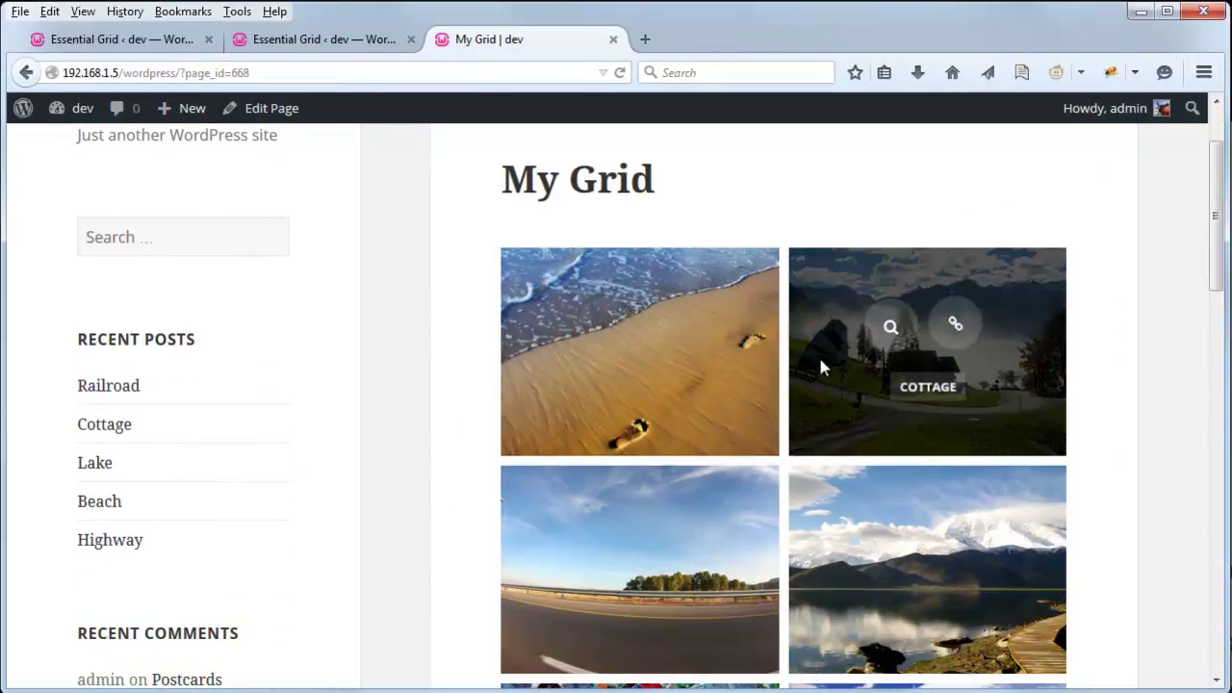
scroll(817, 354, up, 2)
mouse_move(529, 432)
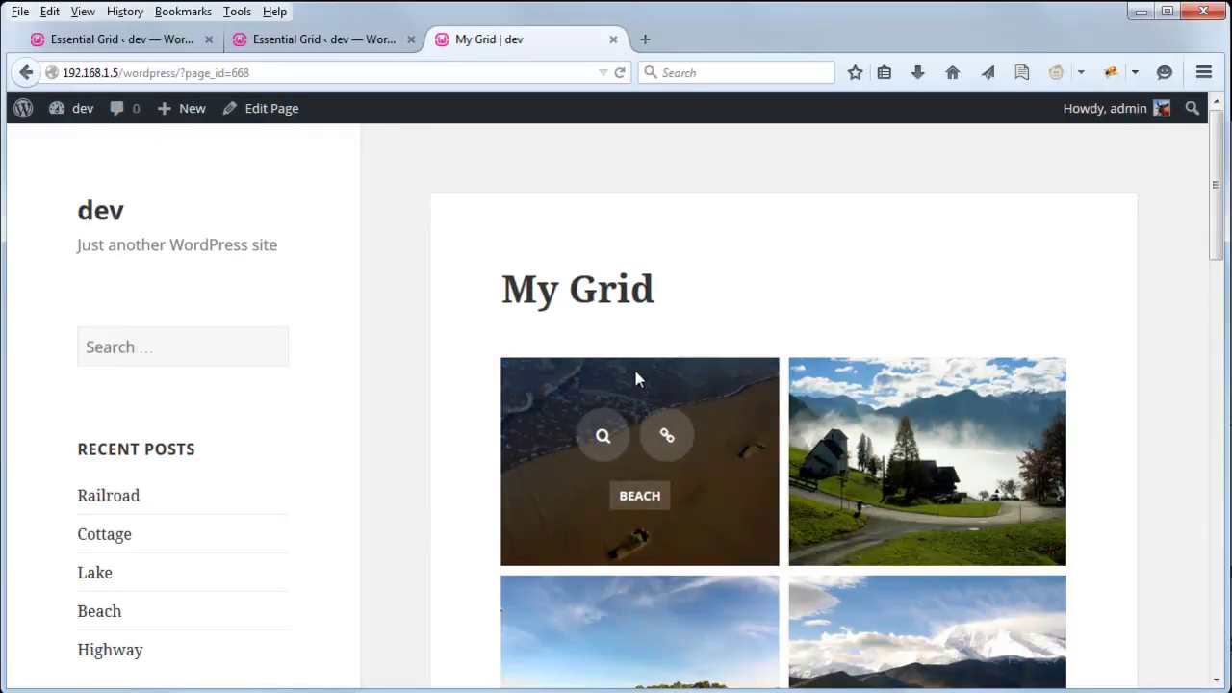
Reopen My Grid's settings from the overview and review its grid layout and column options.
click(125, 36)
click(712, 346)
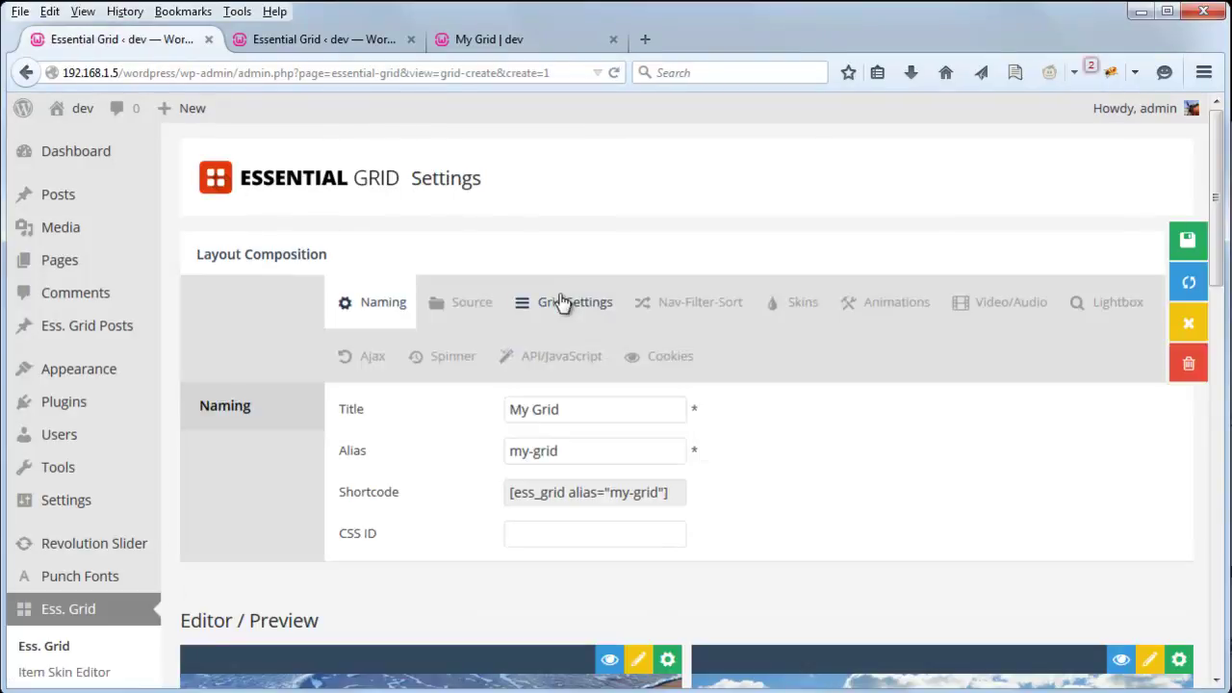
click(566, 302)
scroll(909, 449, down, 1)
scroll(905, 441, down, 2)
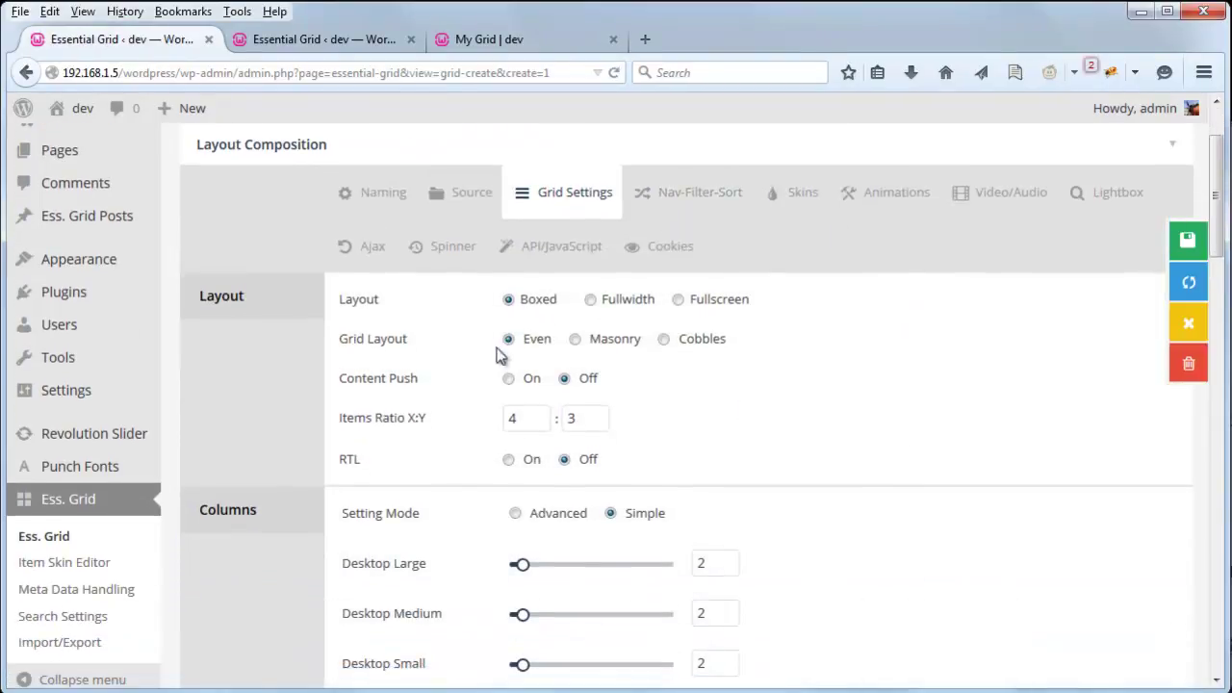
scroll(924, 364, up, 3)
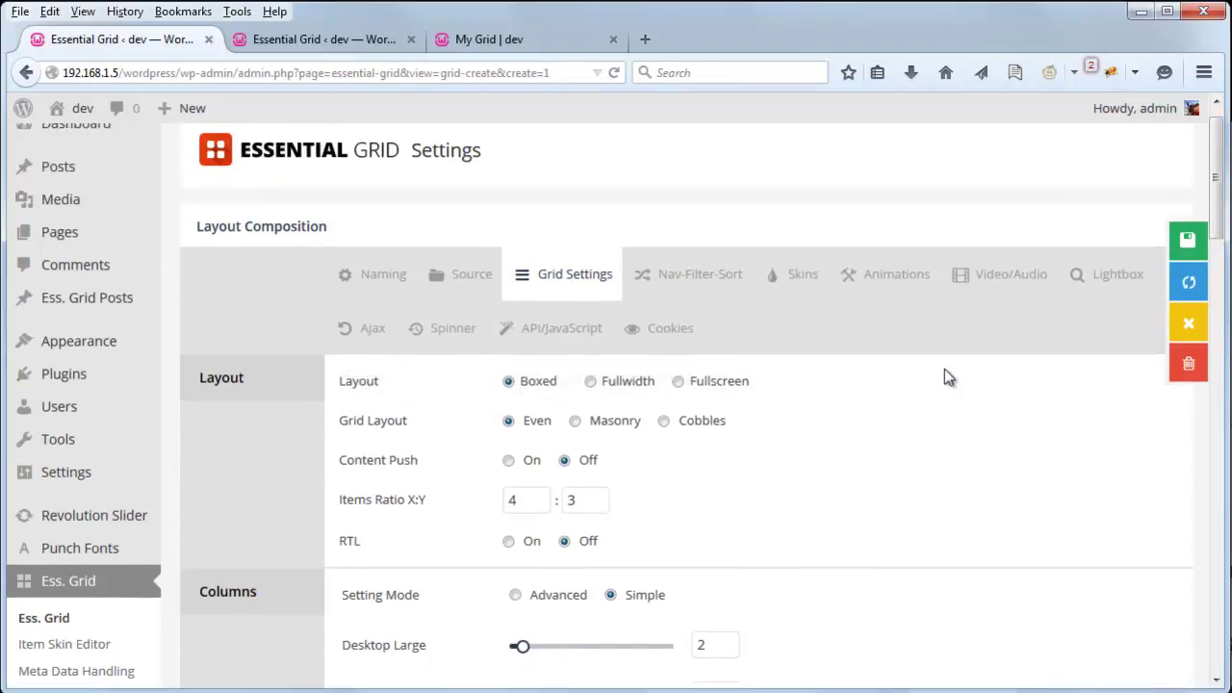
Filter My Grid's item skins to Masonry, apply the Cleveland skin and reload the published My Grid page.
click(806, 310)
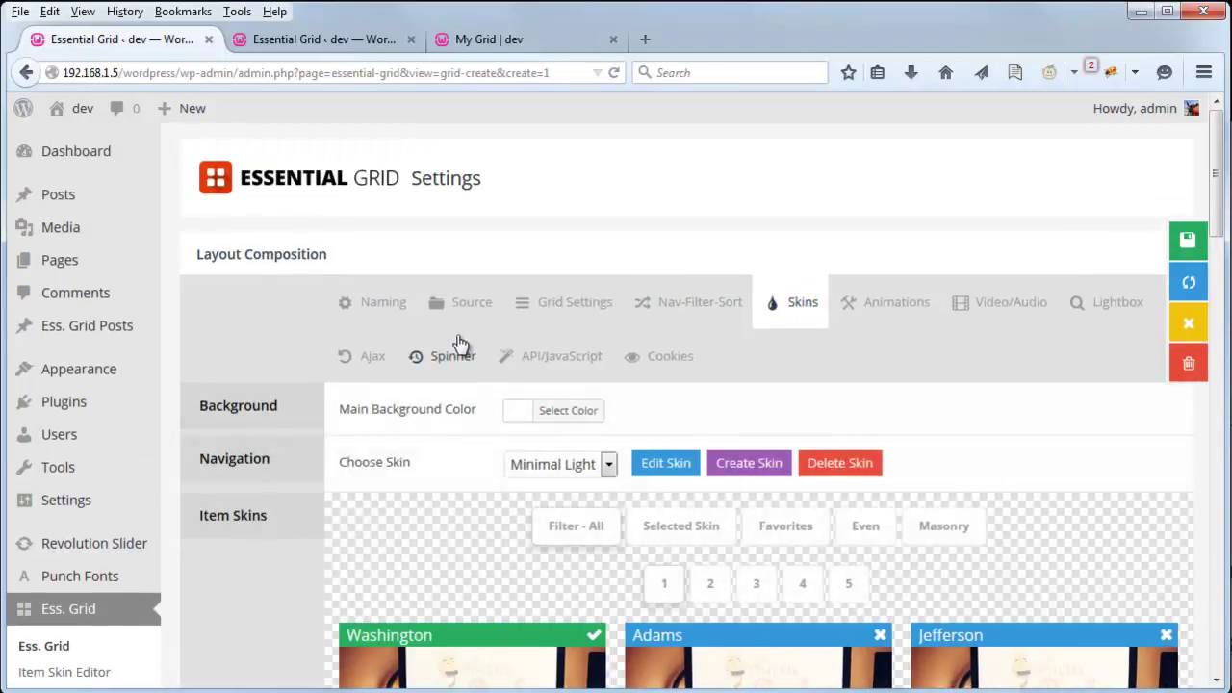
scroll(431, 344, down, 3)
scroll(324, 420, down, 6)
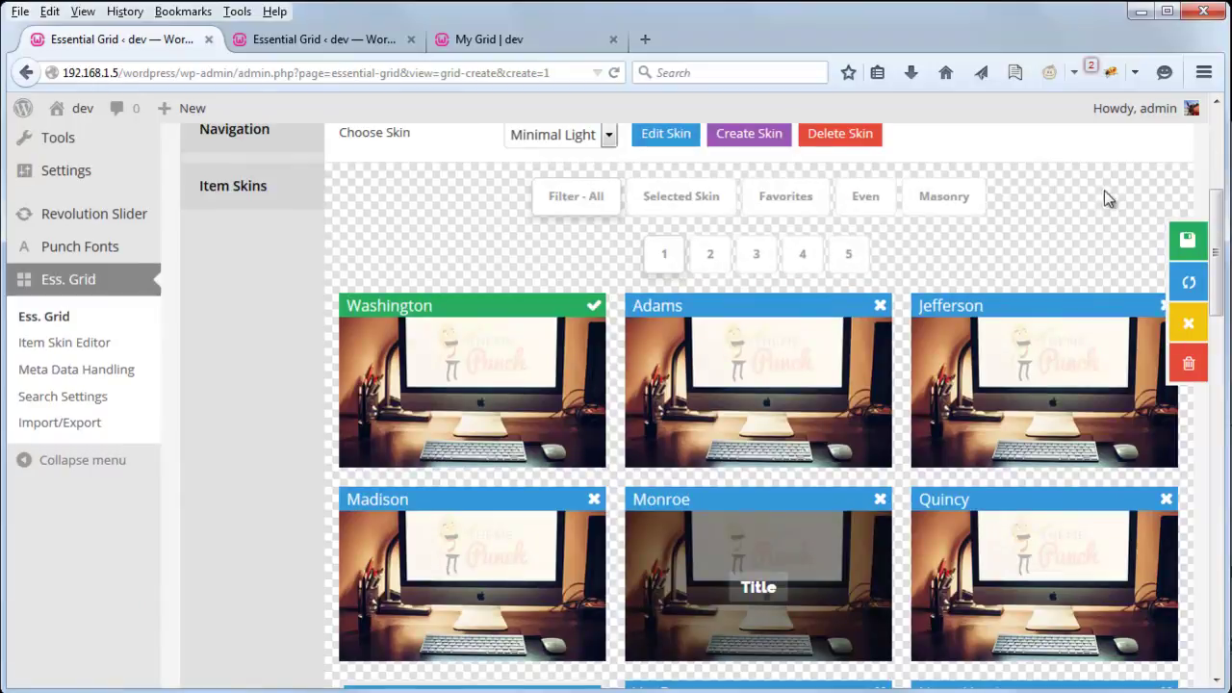
click(932, 197)
scroll(1015, 215, down, 9)
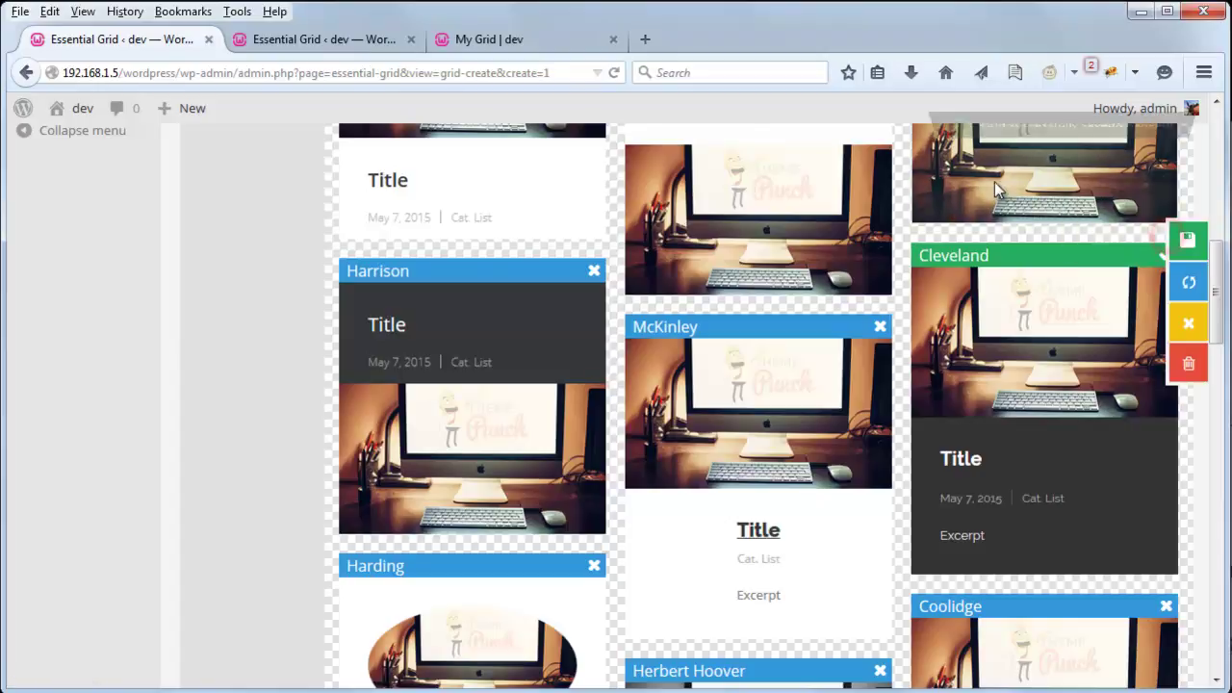
click(578, 40)
click(620, 72)
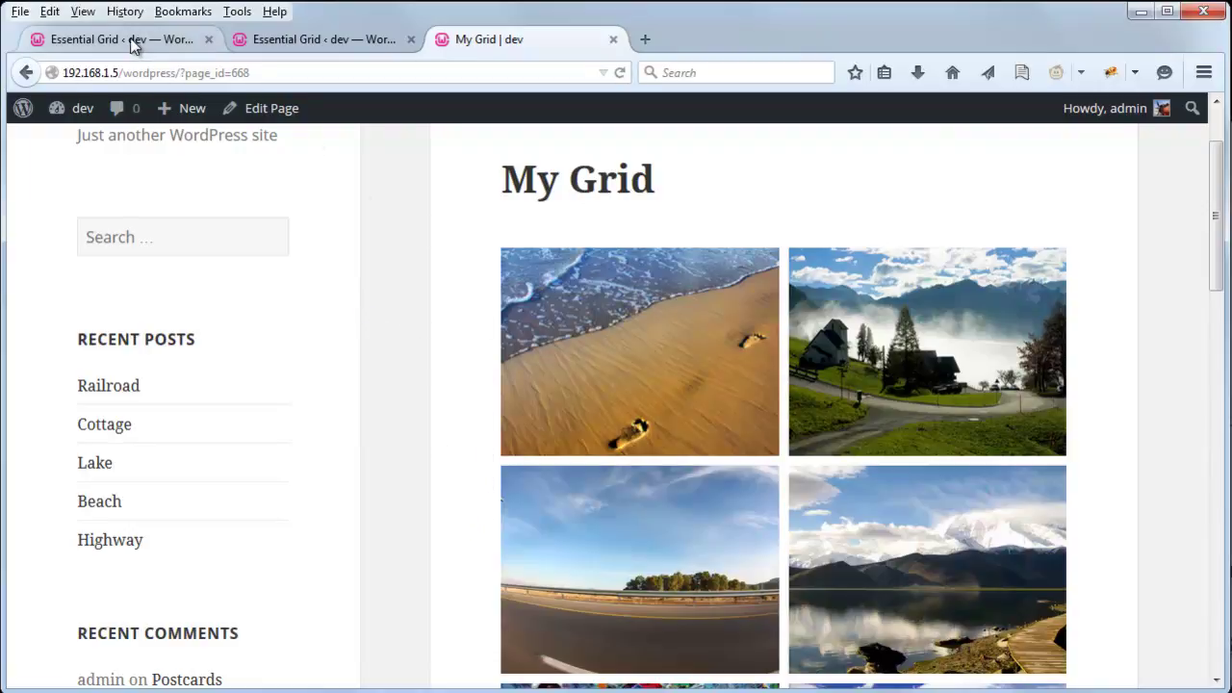
Go back to My Grid's settings and check which Grid Layout option is selected.
click(241, 43)
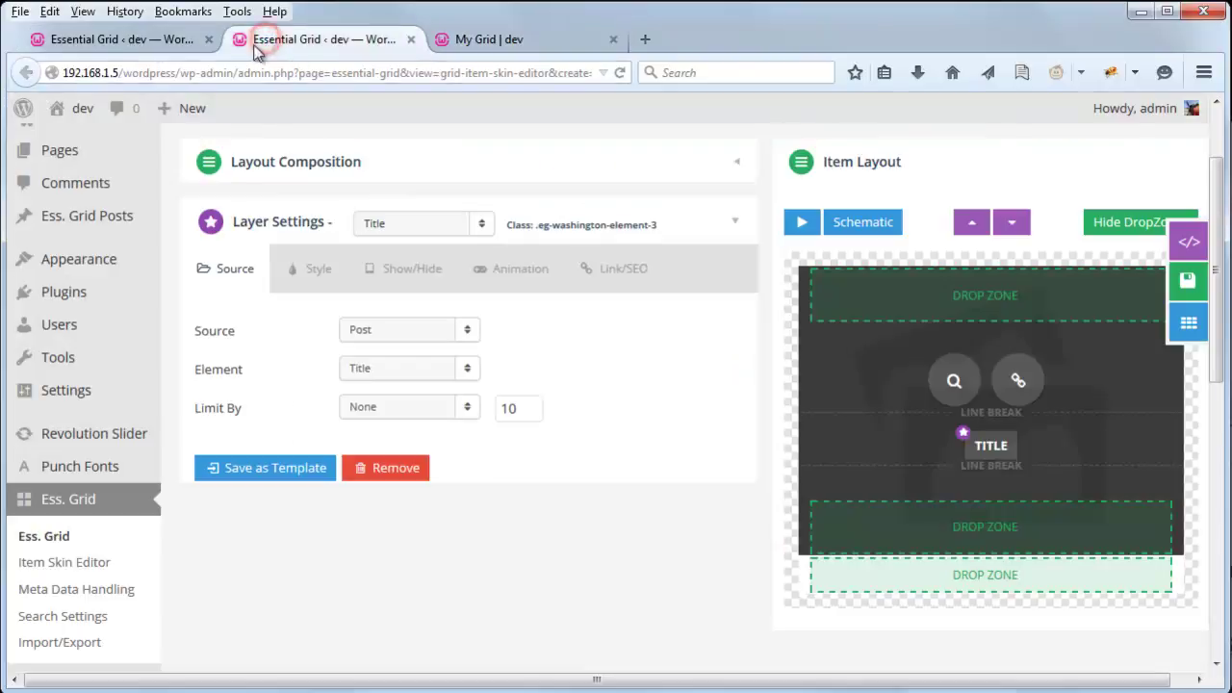
click(144, 39)
scroll(452, 343, up, 10)
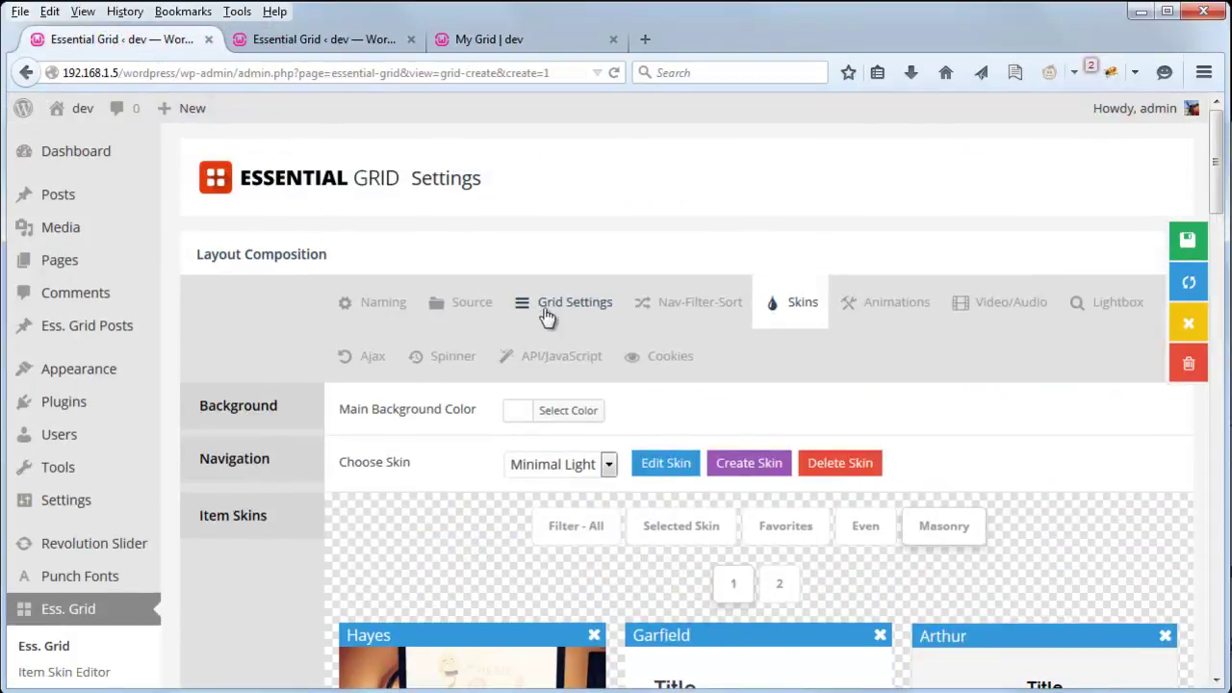
click(546, 318)
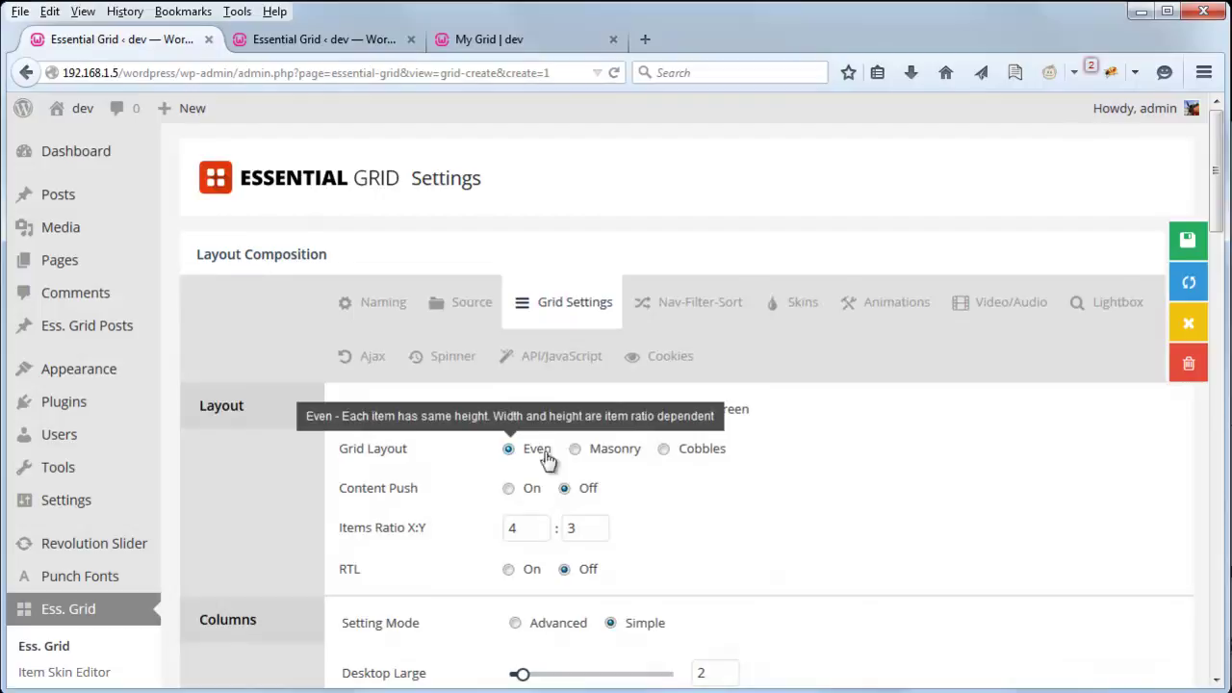
Preview the Cleveland skin on the My Grid page by inspecting the hover content of Beach and Cottage.
click(500, 41)
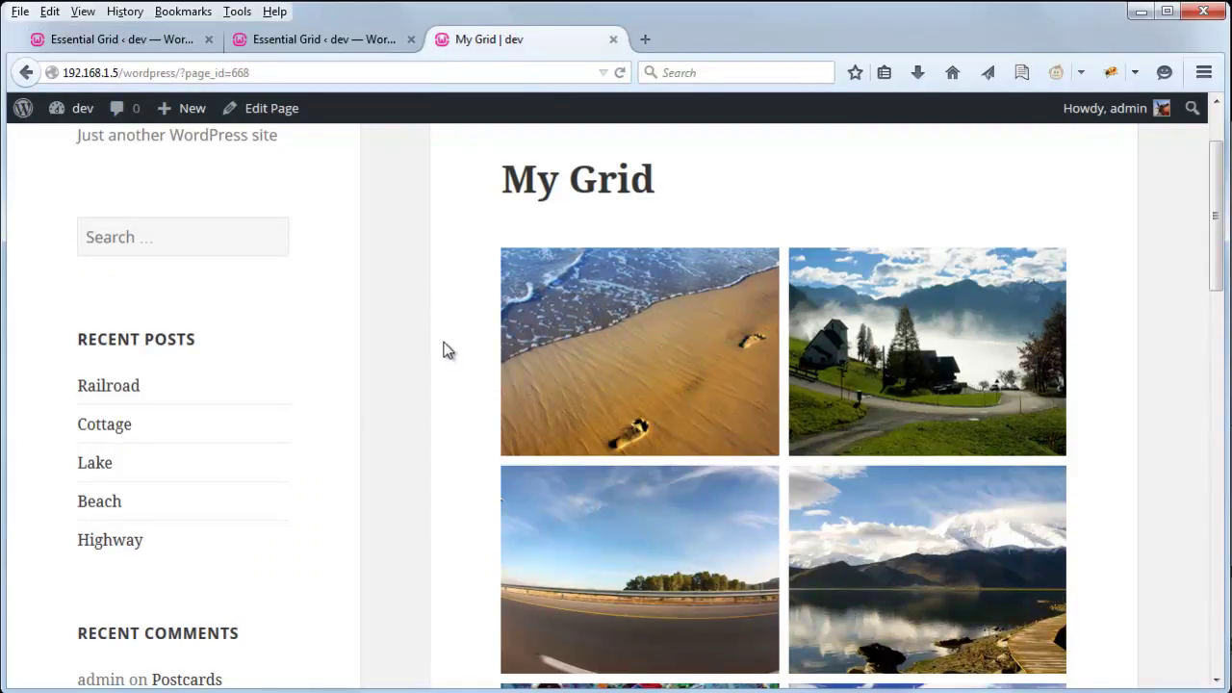
mouse_move(616, 348)
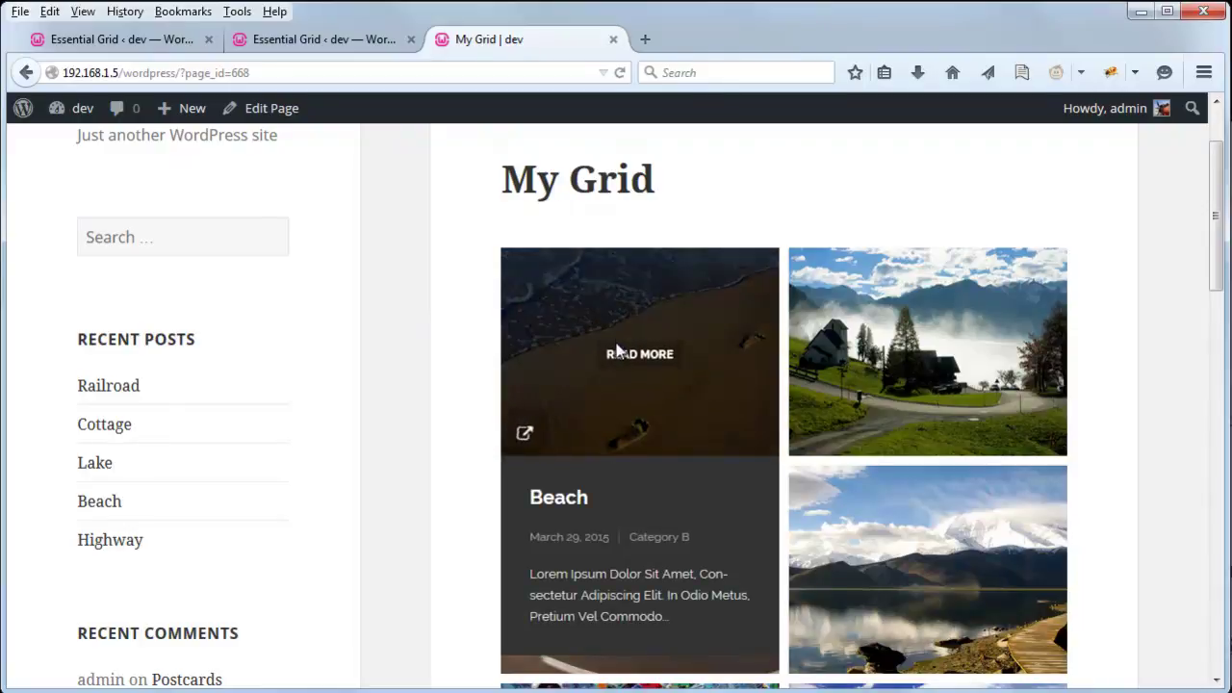
scroll(832, 299, down, 4)
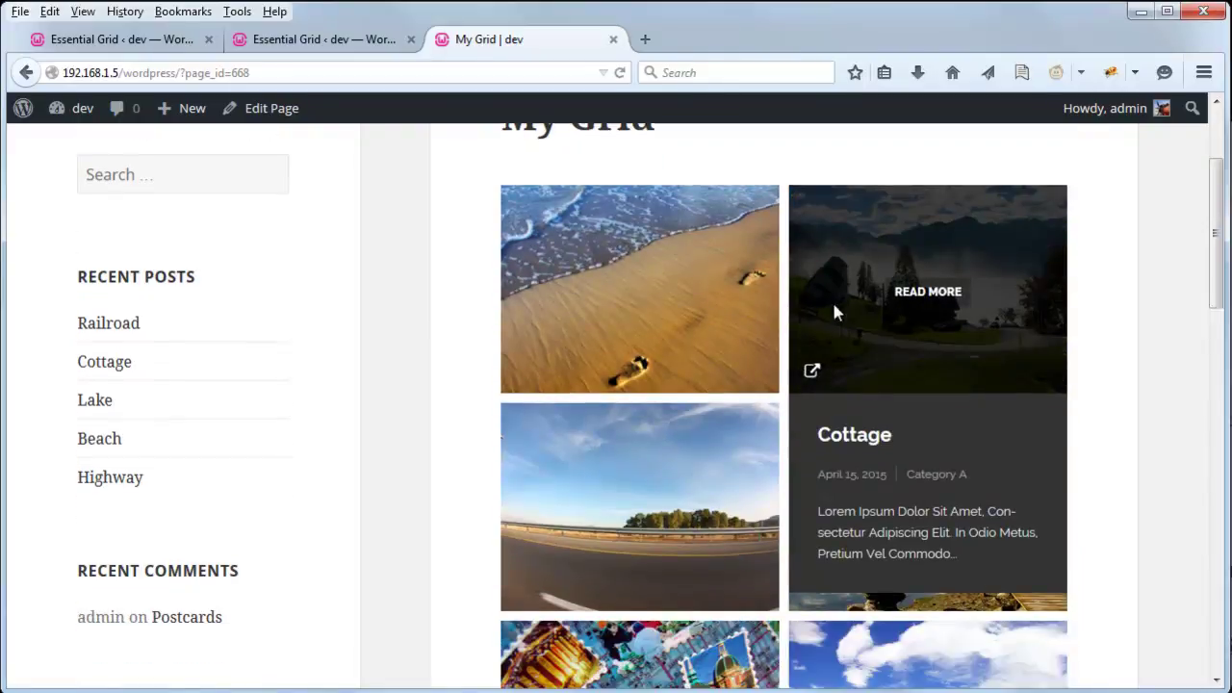
Examine the Cleveland skin's hover content on Highway and the other items of the My Grid page.
scroll(651, 342, down, 2)
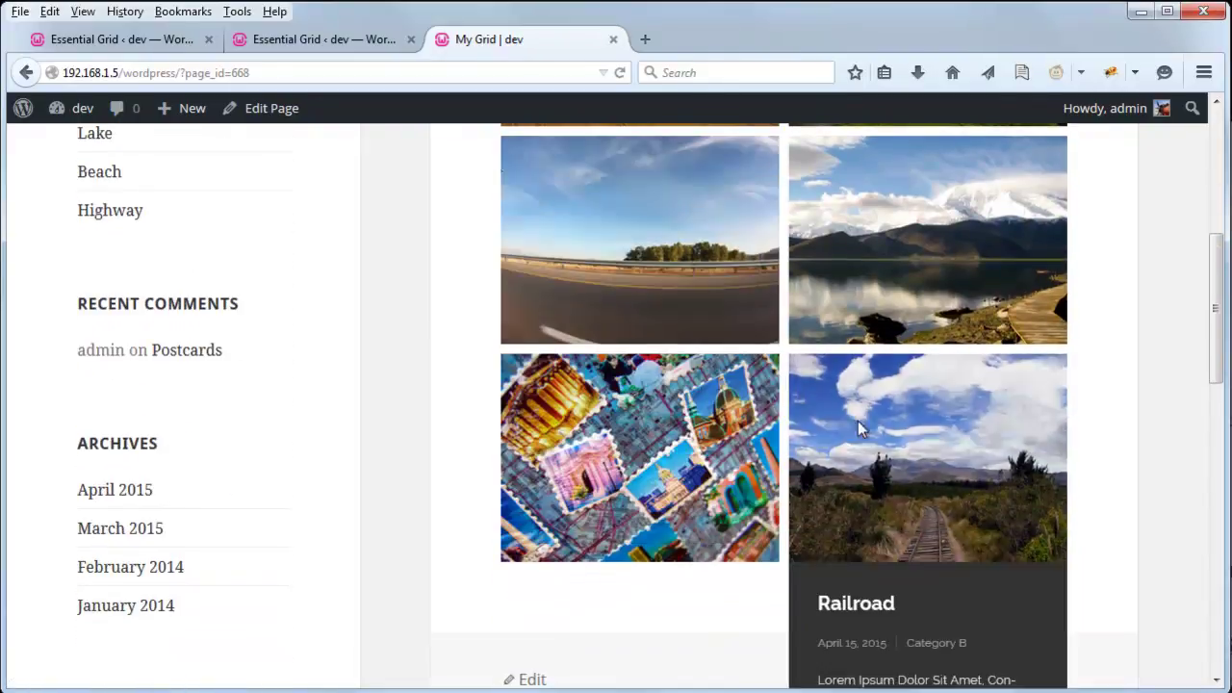
mouse_move(589, 253)
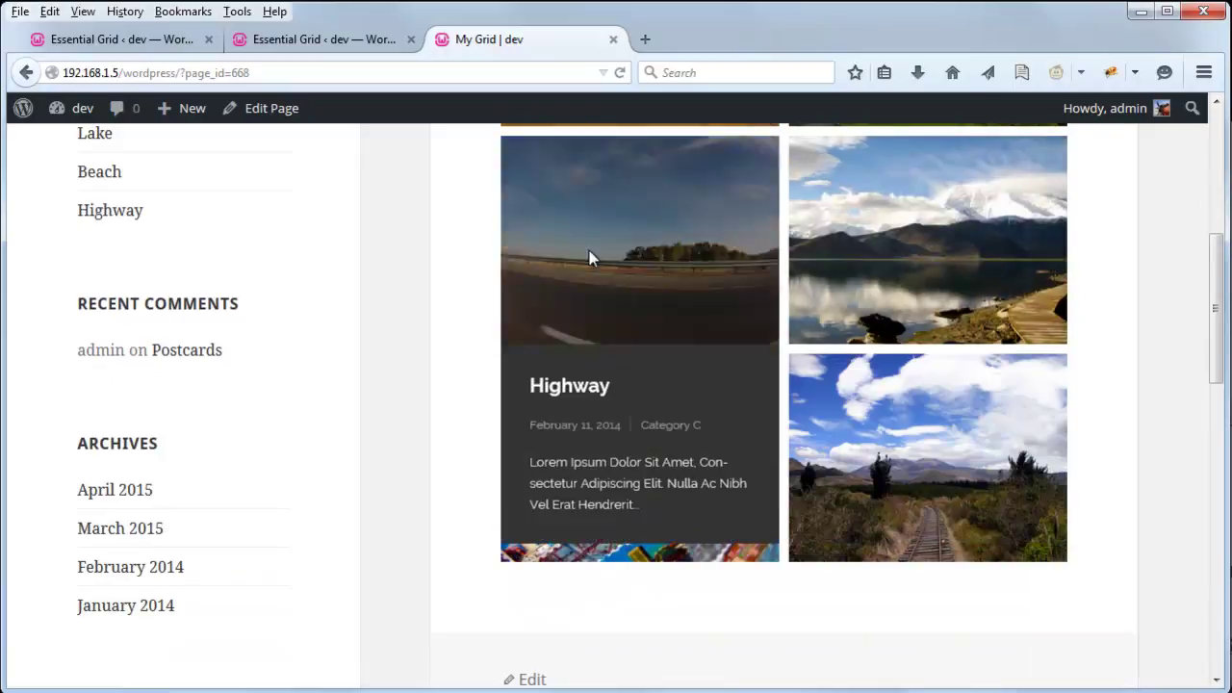
scroll(672, 276, up, 4)
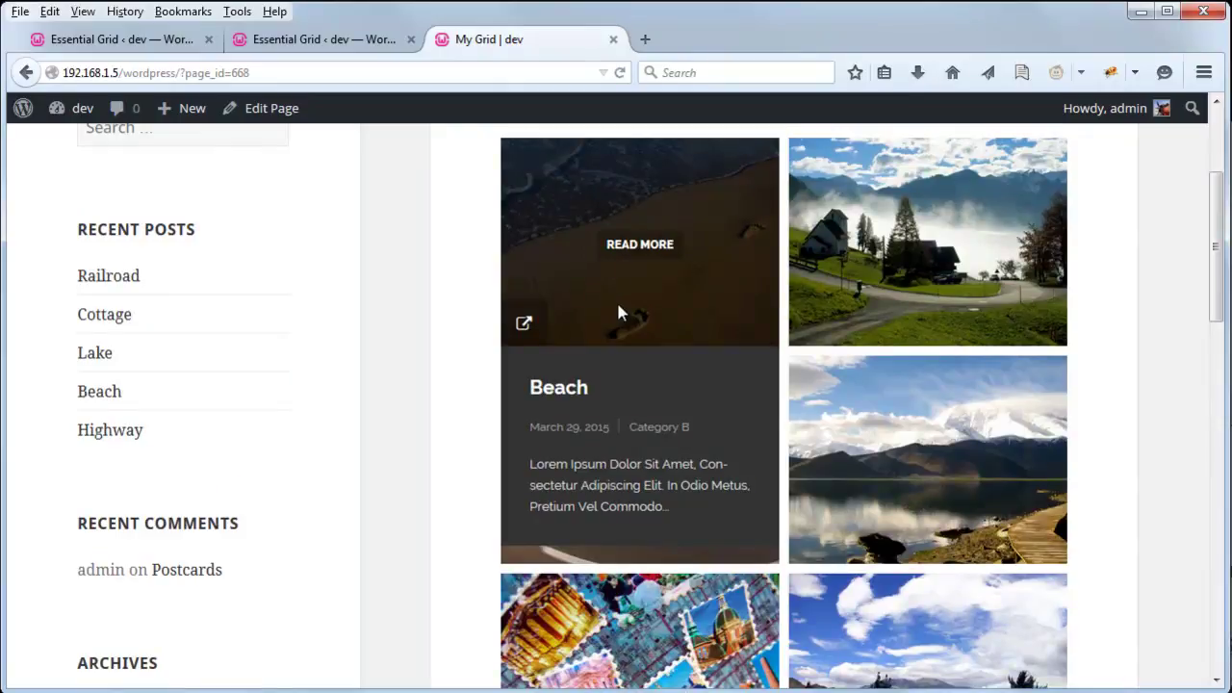
mouse_move(726, 467)
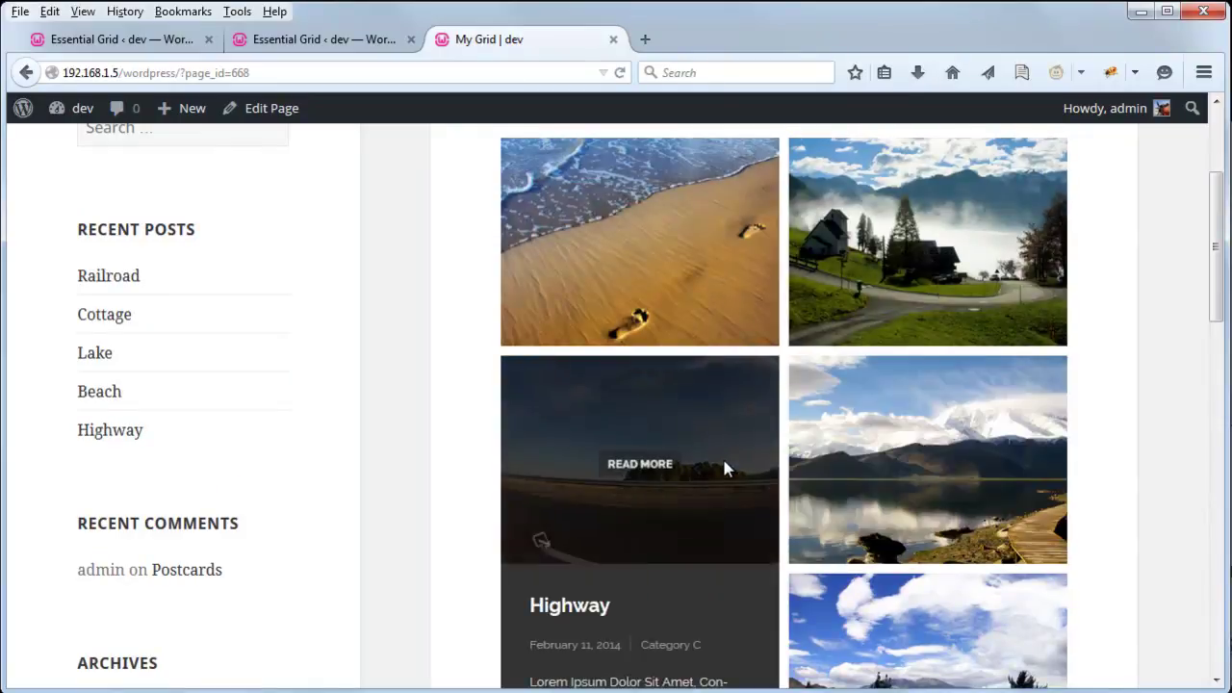
scroll(688, 413, down, 2)
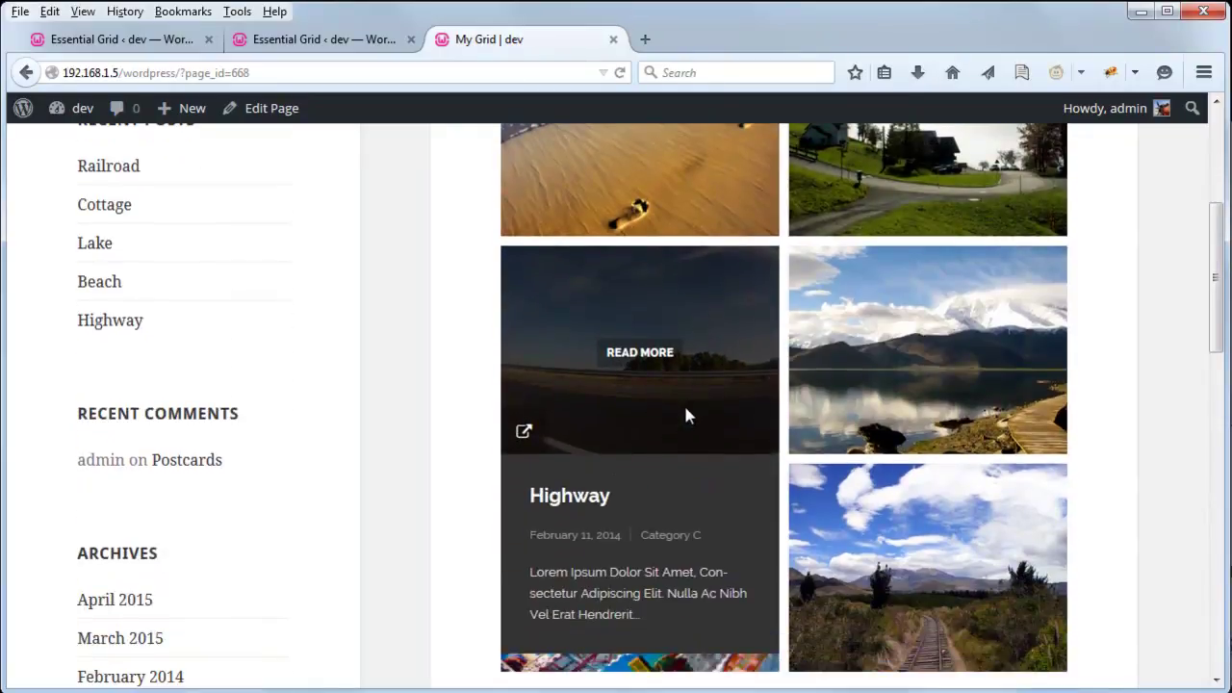
mouse_move(896, 359)
scroll(857, 360, up, 4)
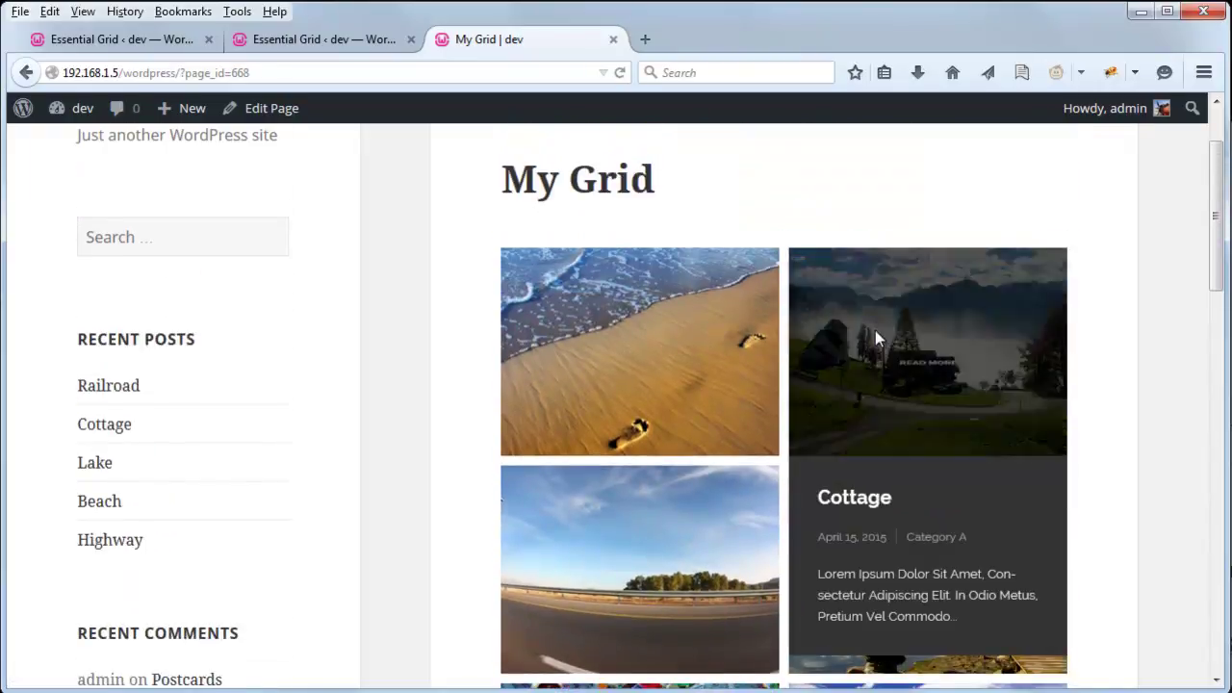
Set My Grid's Grid Layout to Masonry in its grid settings and save the grid.
click(300, 40)
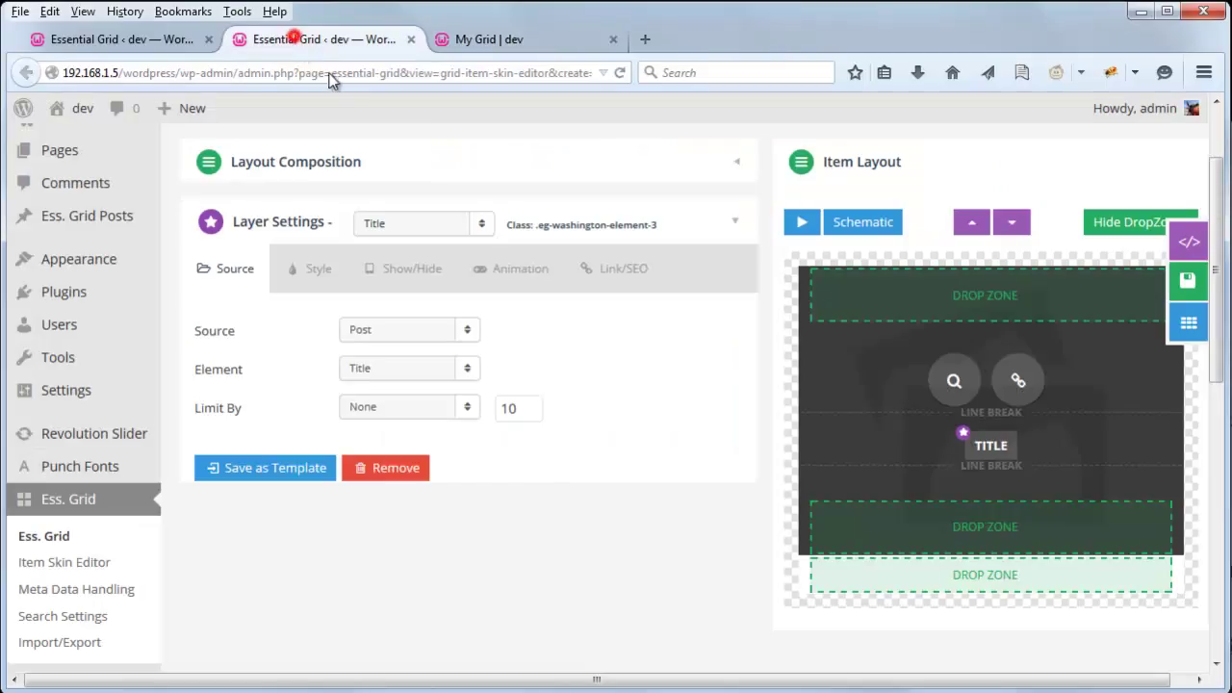
click(149, 44)
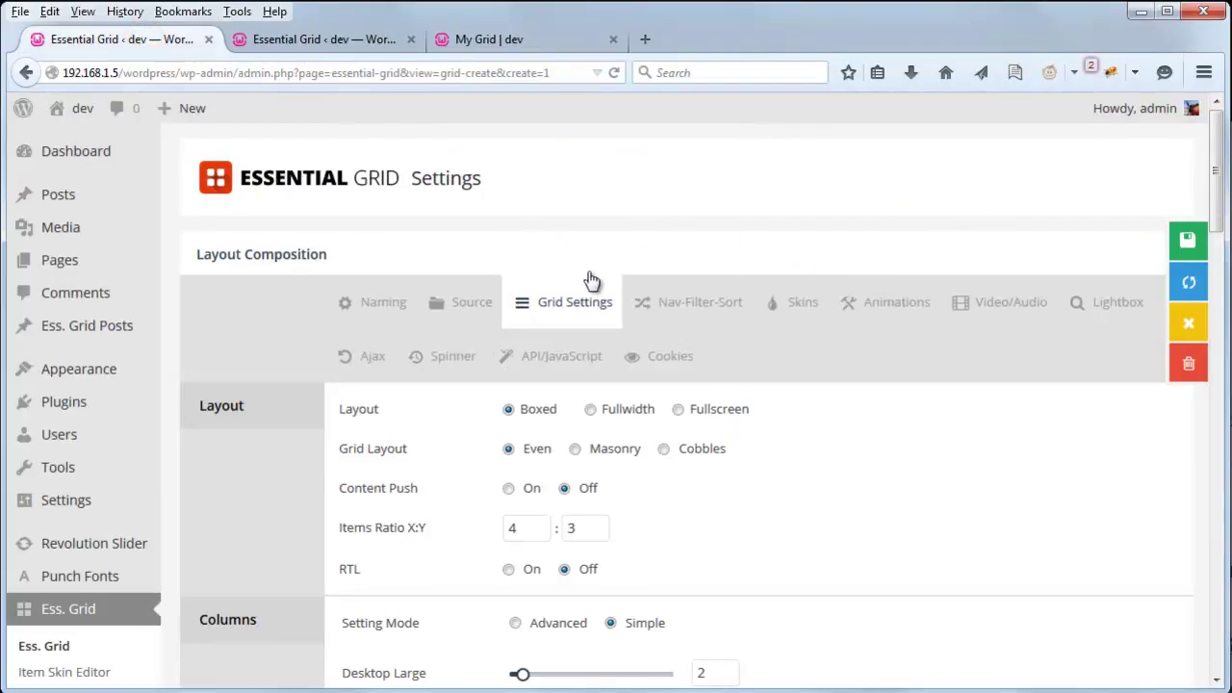
click(574, 451)
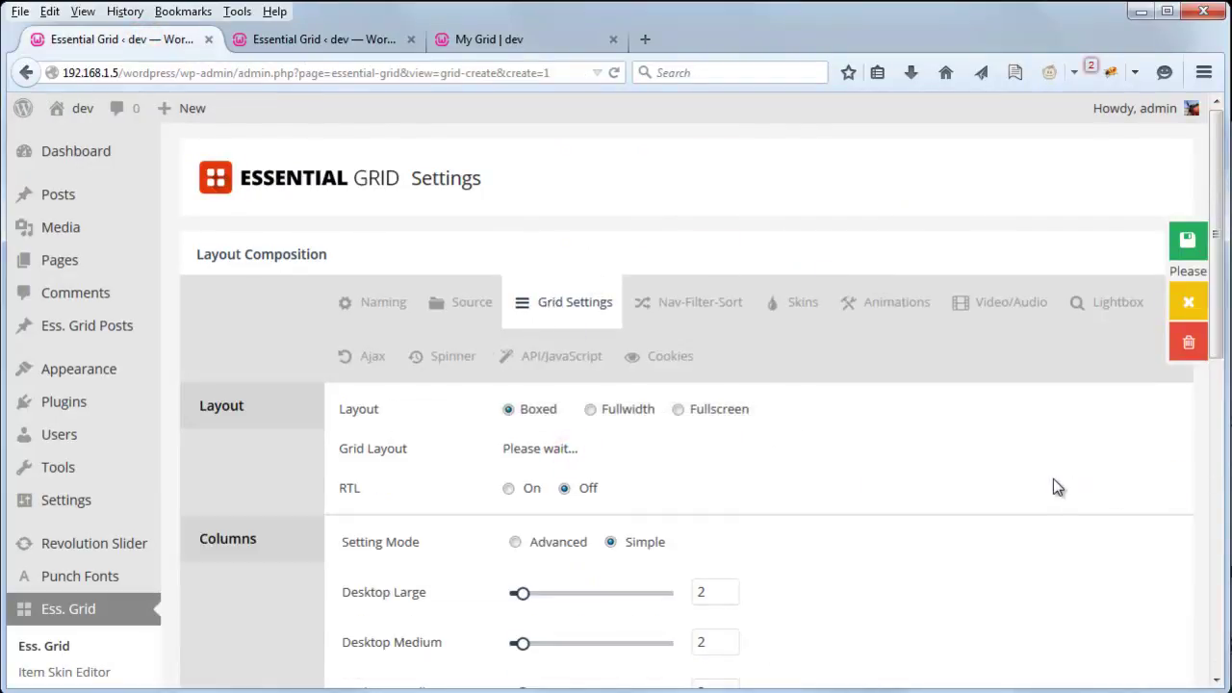
click(1180, 241)
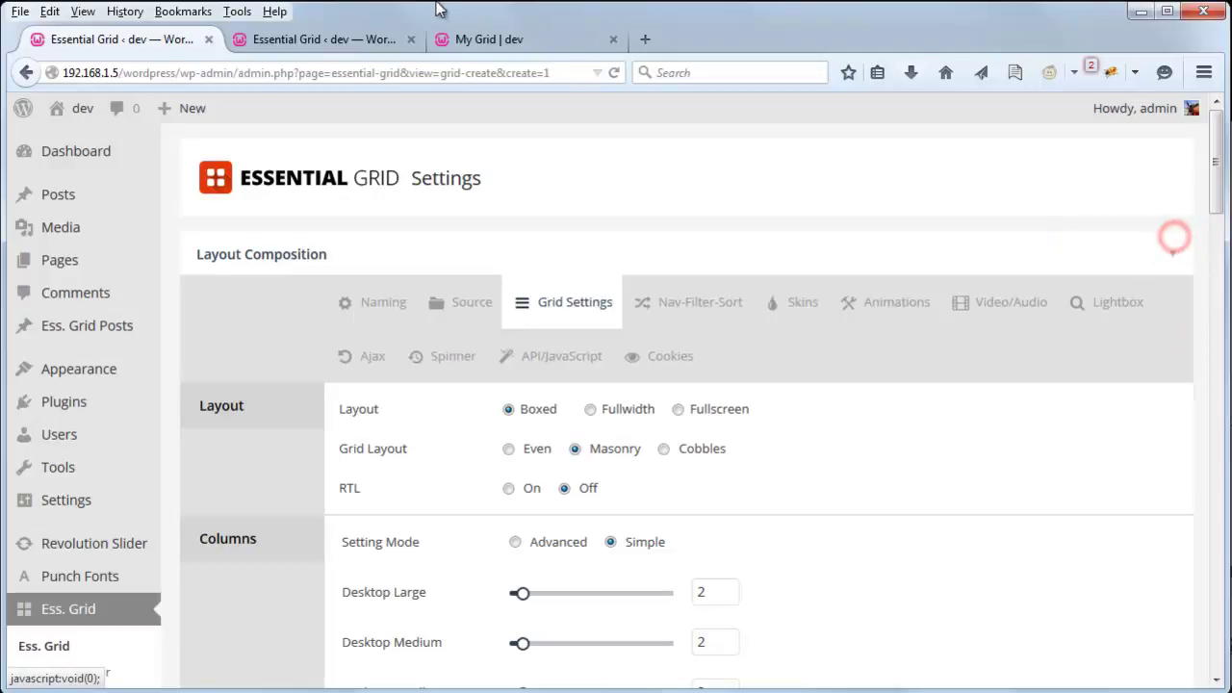
Reload the published My Grid page and review how the Cleveland items display down to Postcards and Railroad.
click(506, 37)
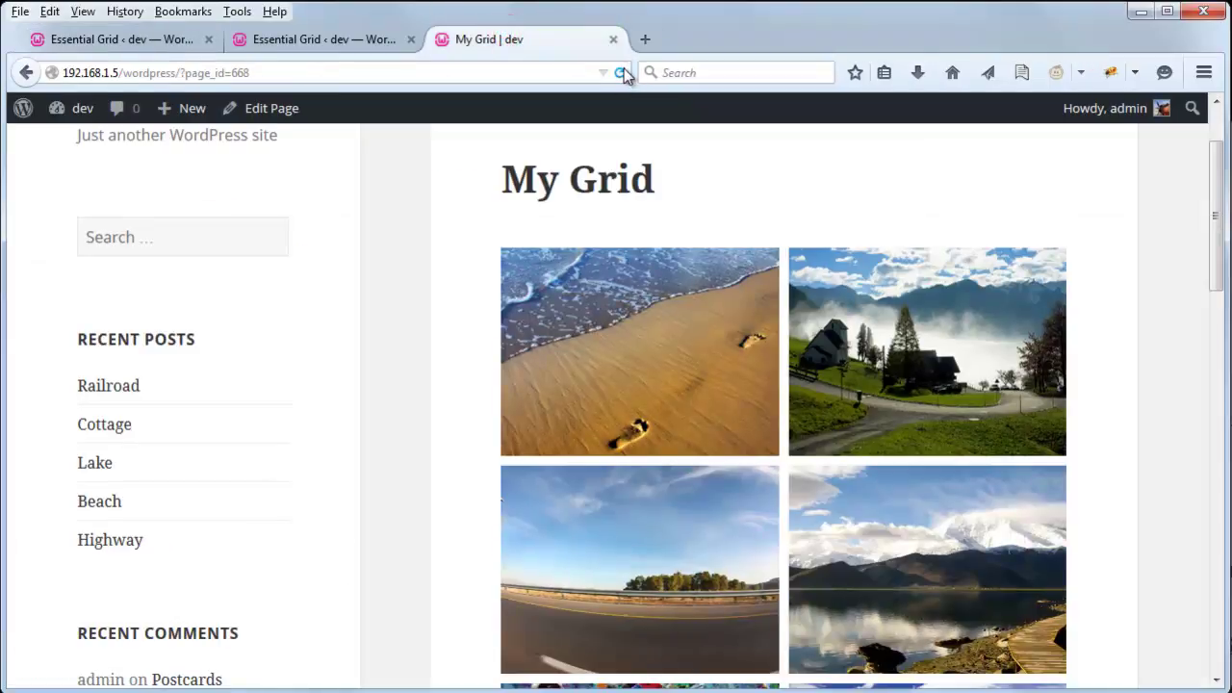
click(621, 72)
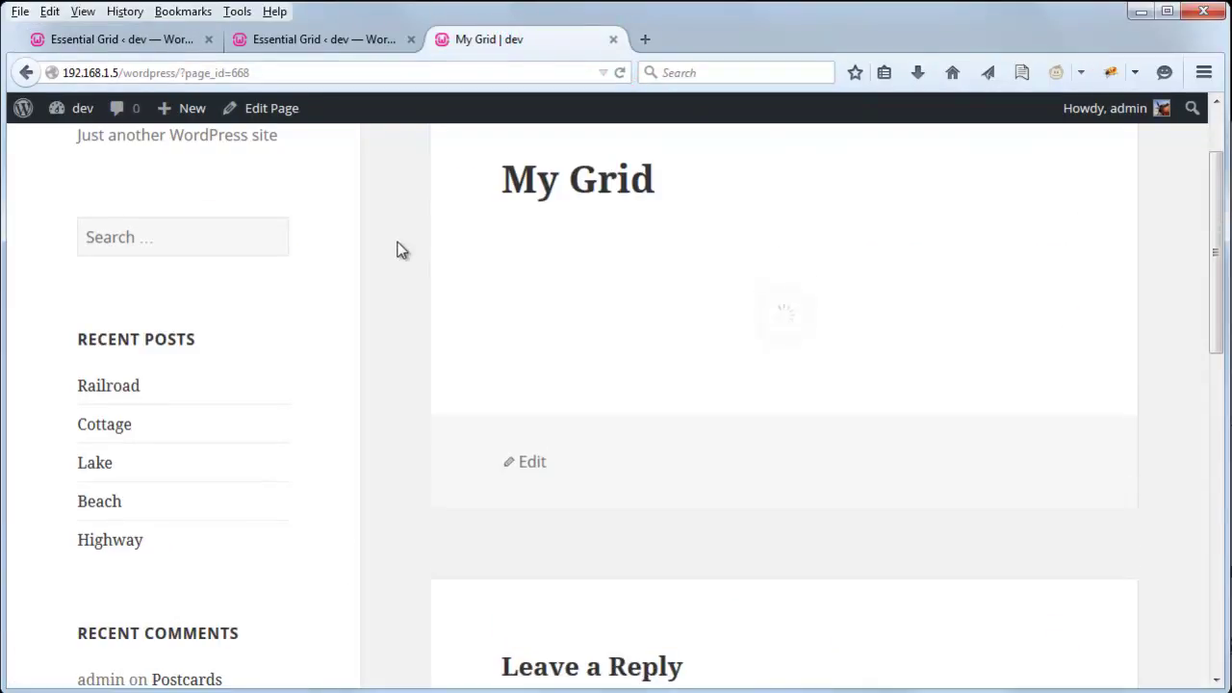
scroll(474, 278, down, 10)
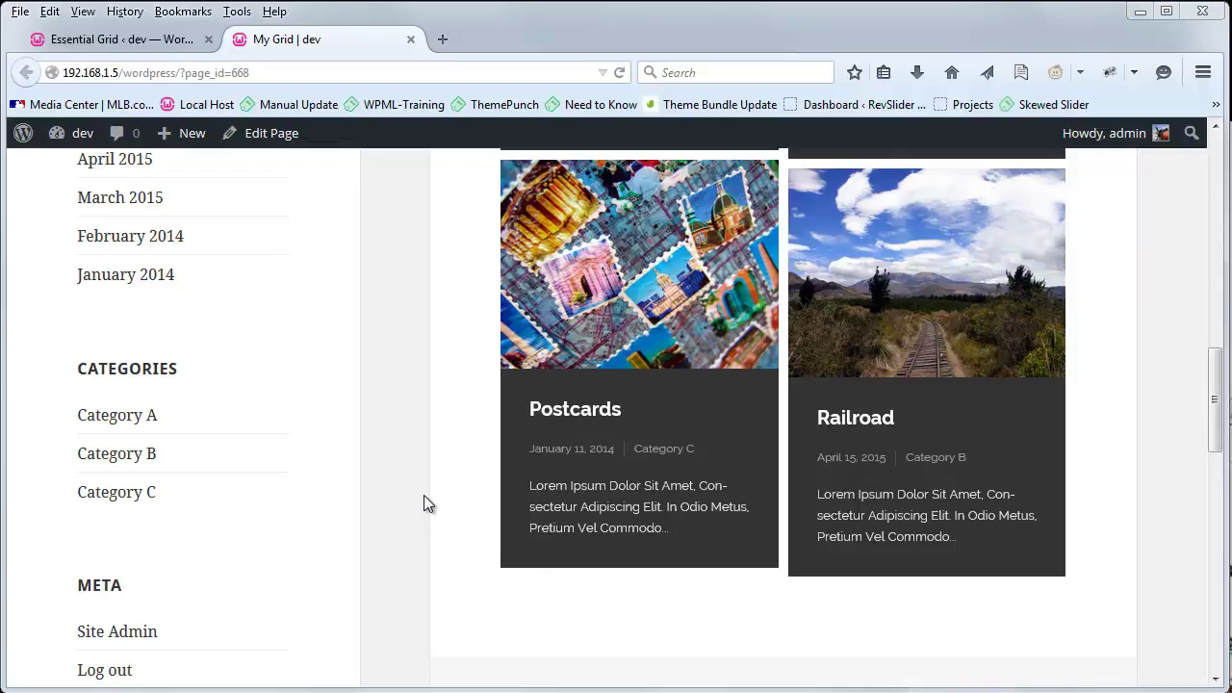
scroll(433, 510, up, 2)
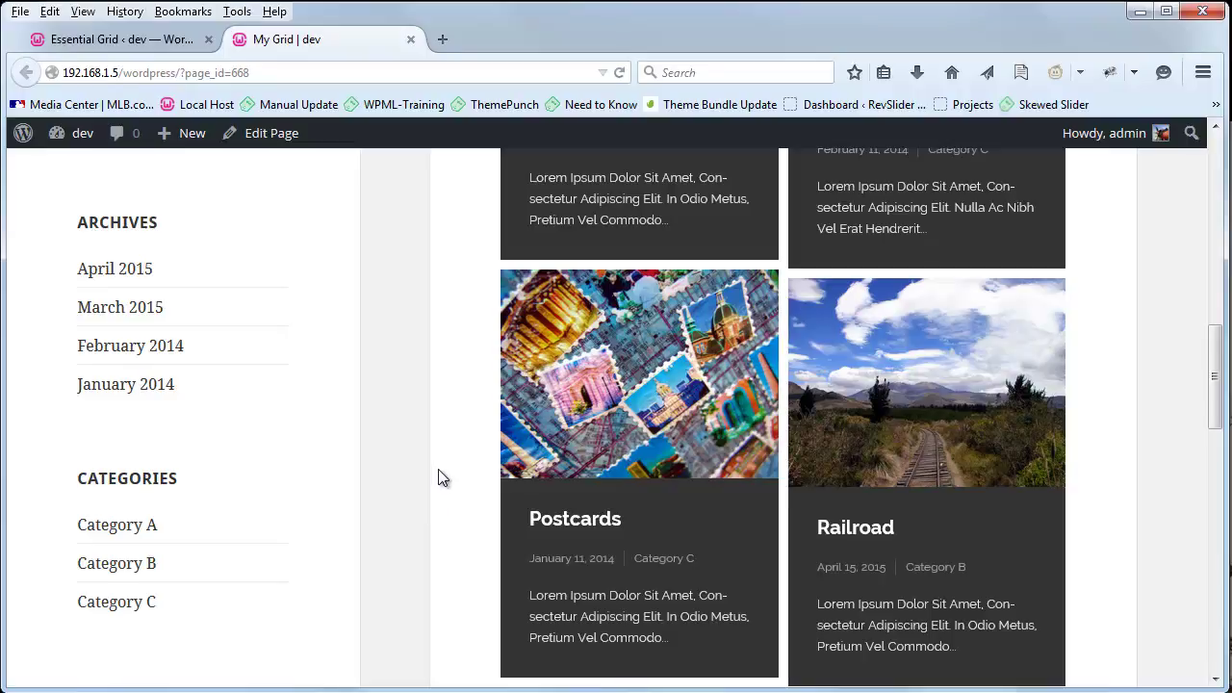
mouse_move(525, 359)
Return to the Essential Grid overview and open My Grid's Cleveland skin for editing.
click(164, 44)
click(79, 635)
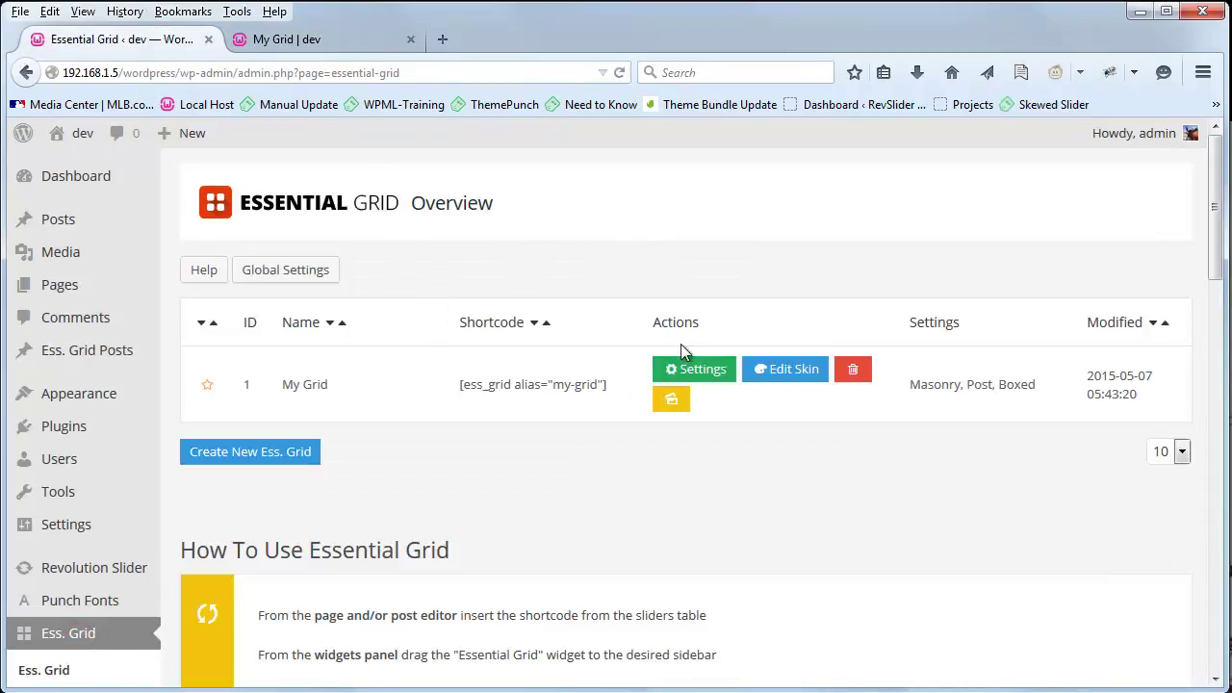
click(780, 370)
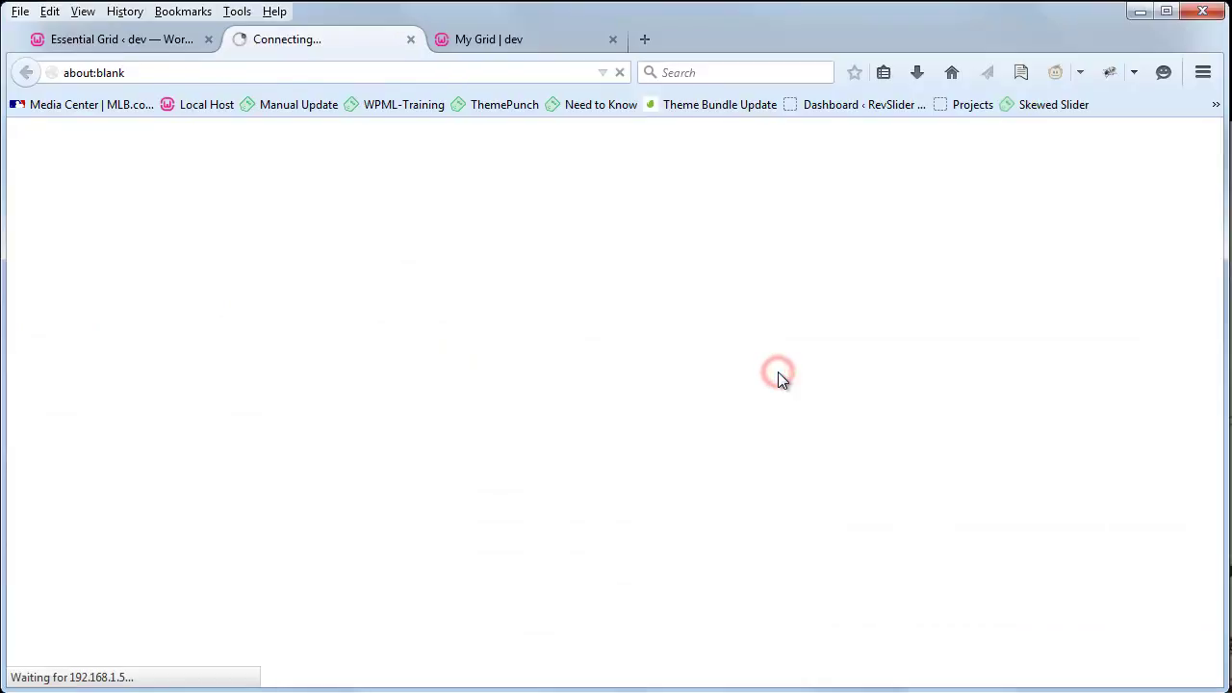
scroll(1197, 229, down, 1)
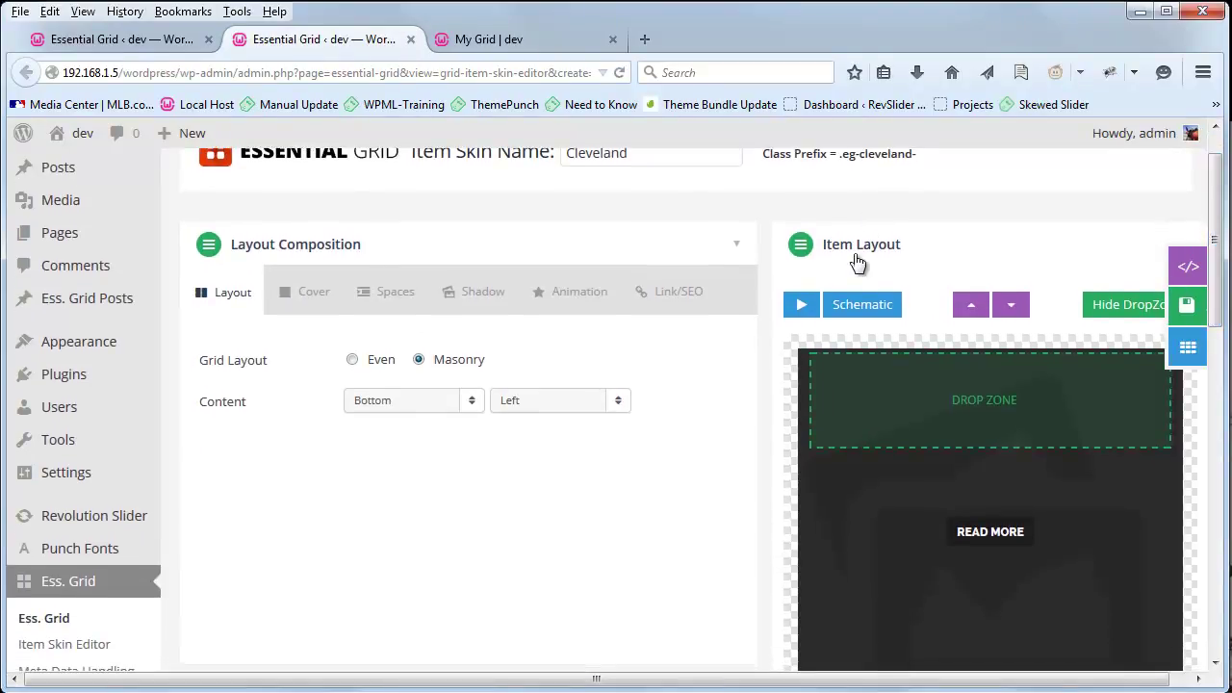
Compare the Cleveland skin's item layout, including its Title, Date, Cat. List and Excerpt area, with the published My Grid items.
drag(1215, 252, 1220, 313)
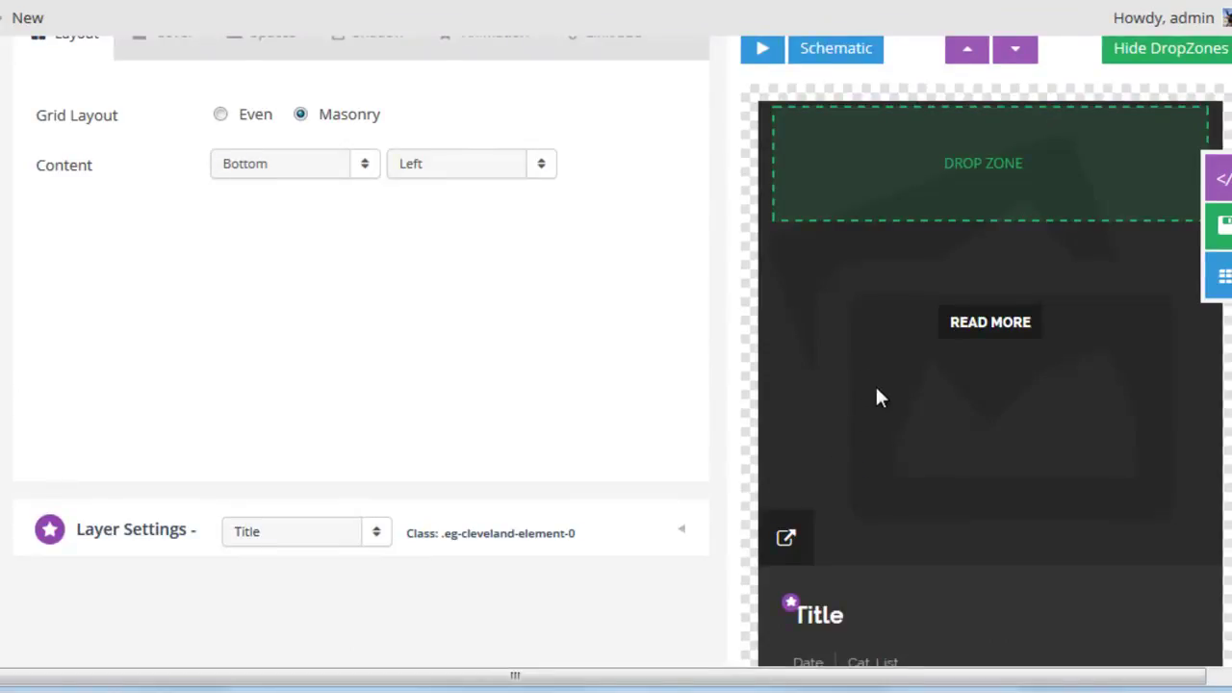
scroll(875, 385, up, 2)
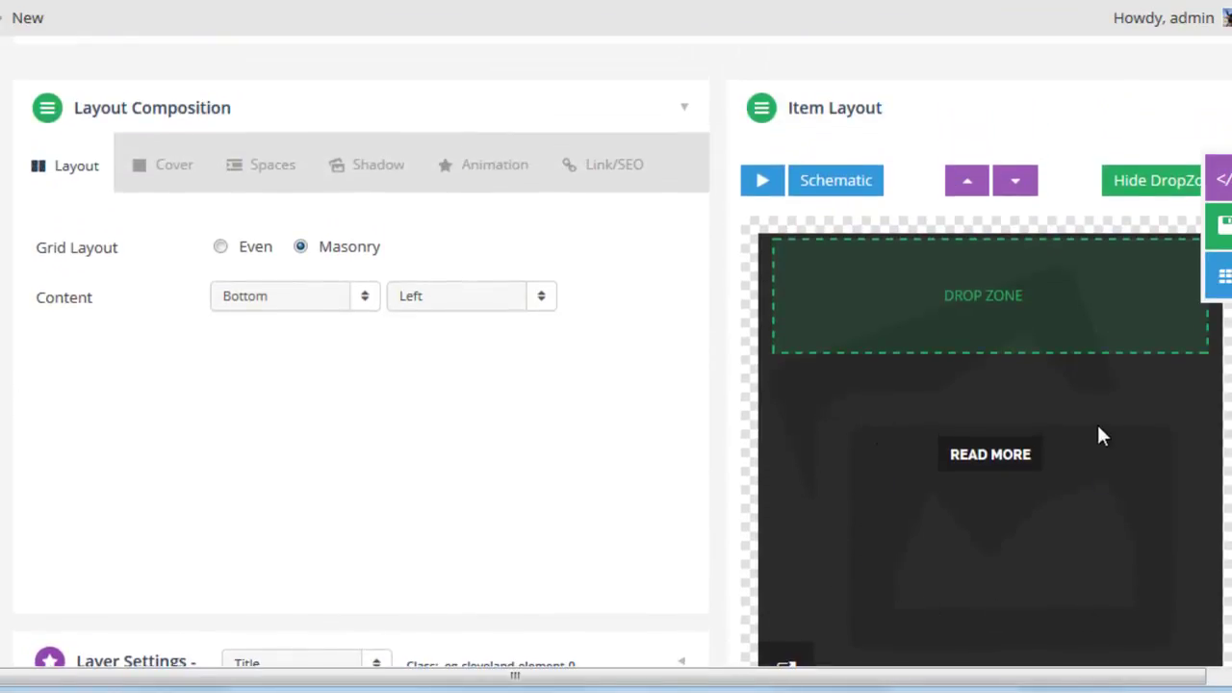
scroll(890, 489, down, 2)
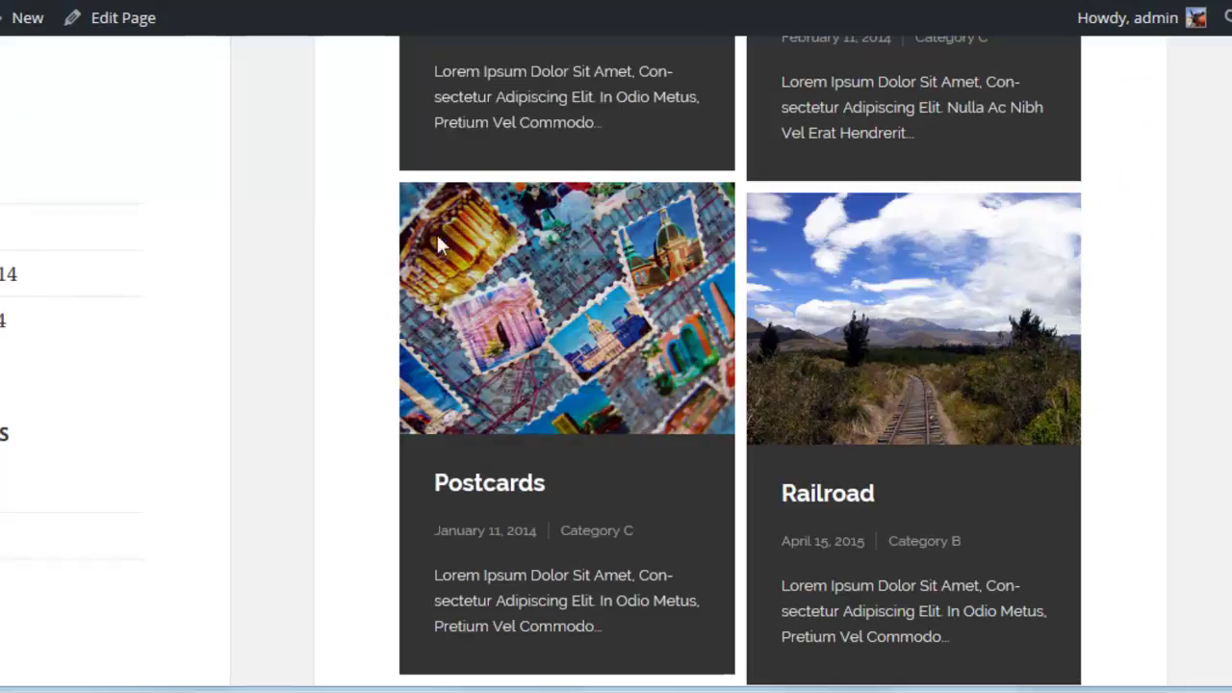
mouse_move(627, 306)
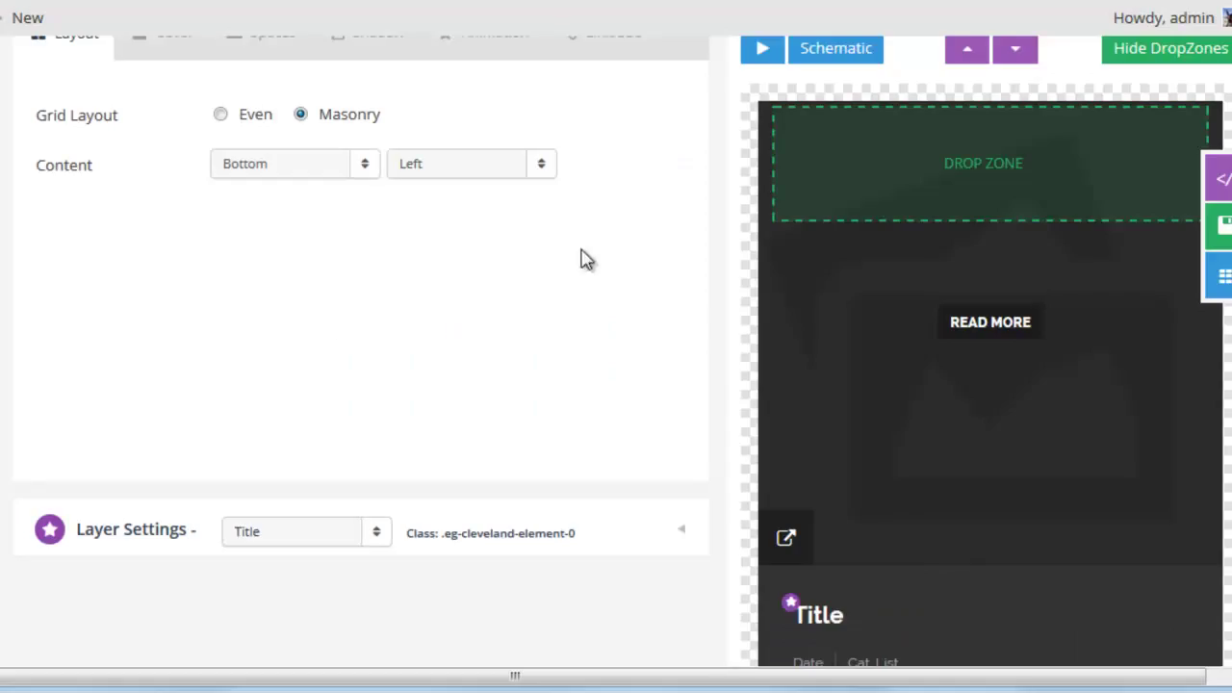
scroll(606, 279, down, 2)
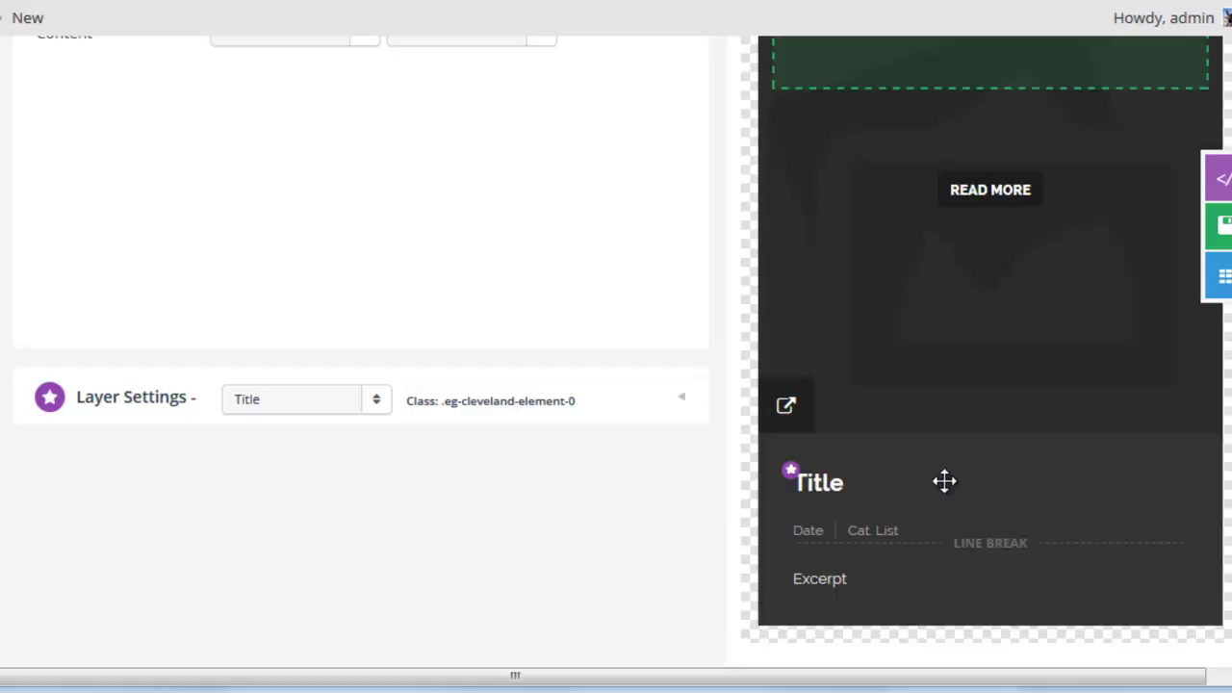
scroll(698, 520, up, 4)
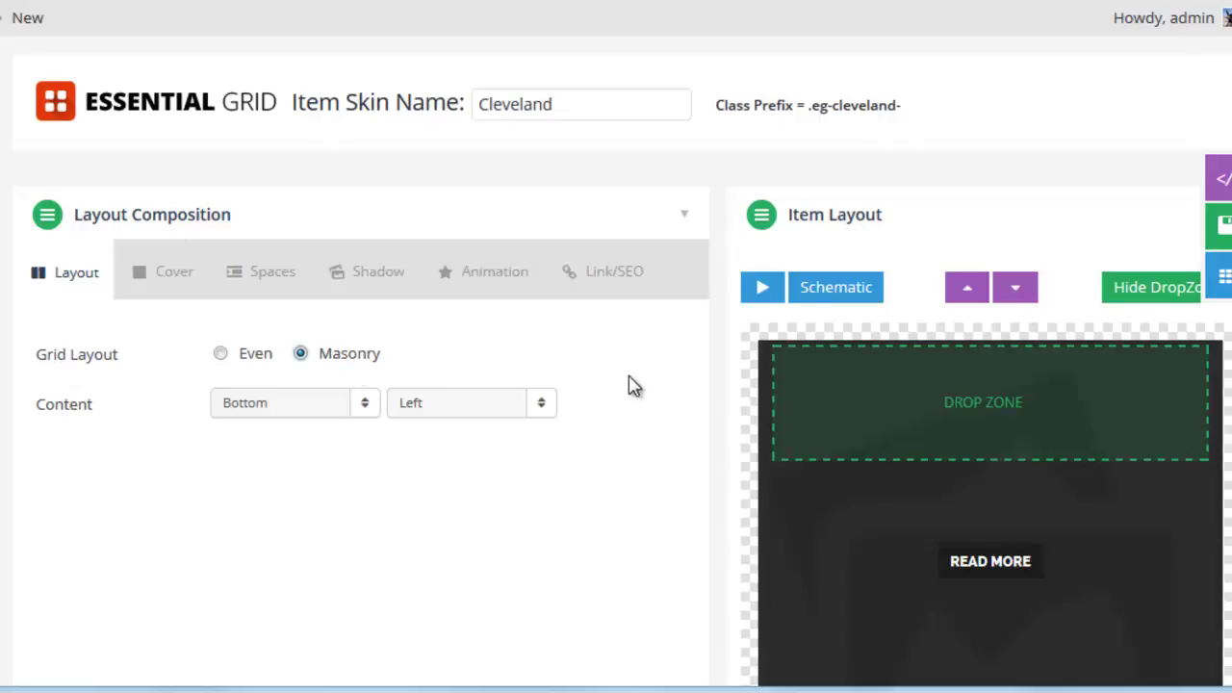
scroll(627, 468, down, 4)
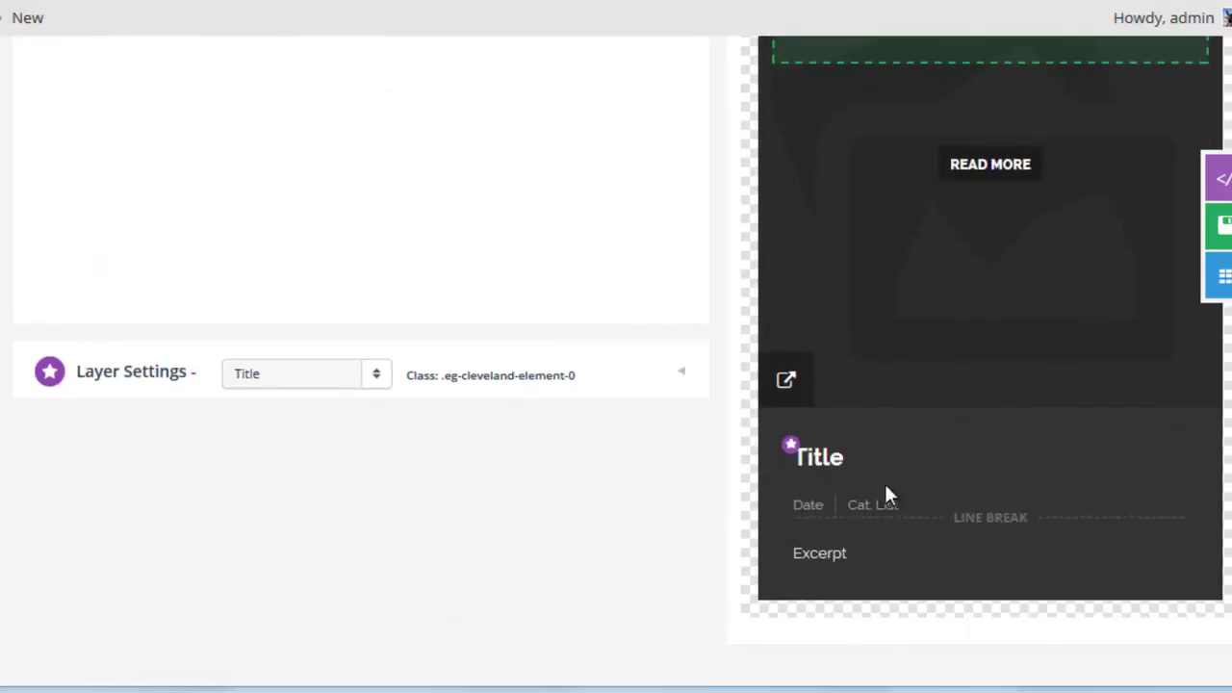
scroll(349, 357, up, 4)
Set the Cleveland skin's fixed content position to Top and save the skin.
click(280, 276)
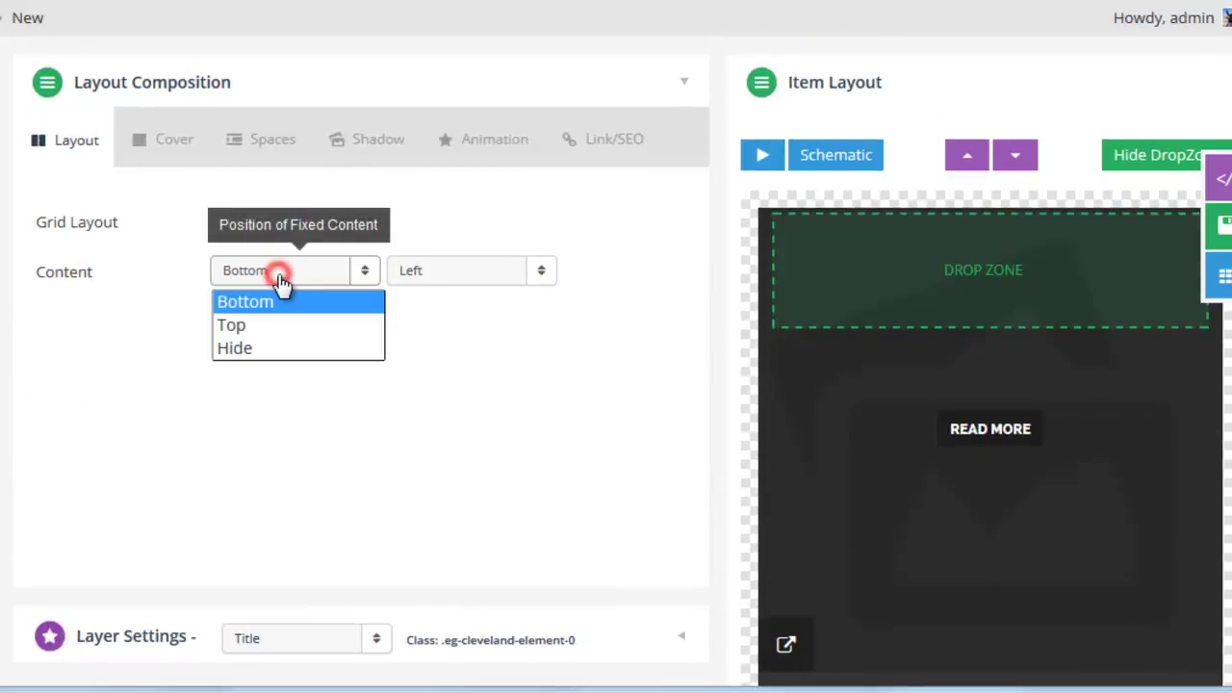
click(268, 325)
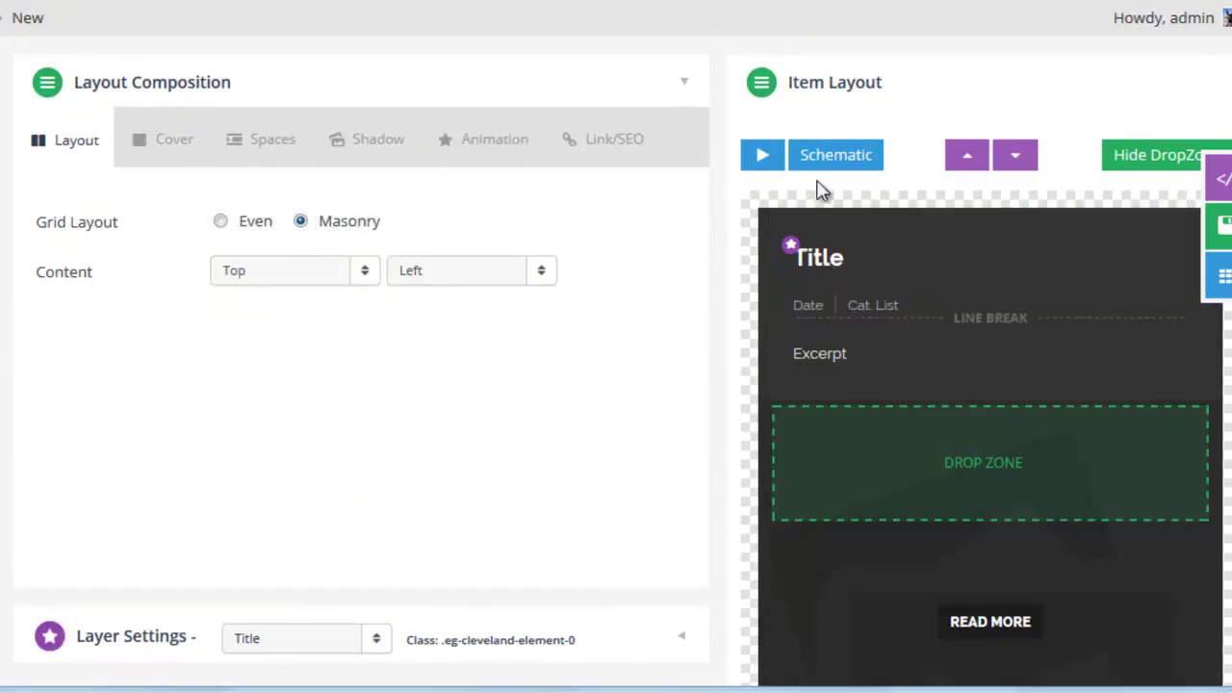
click(1220, 224)
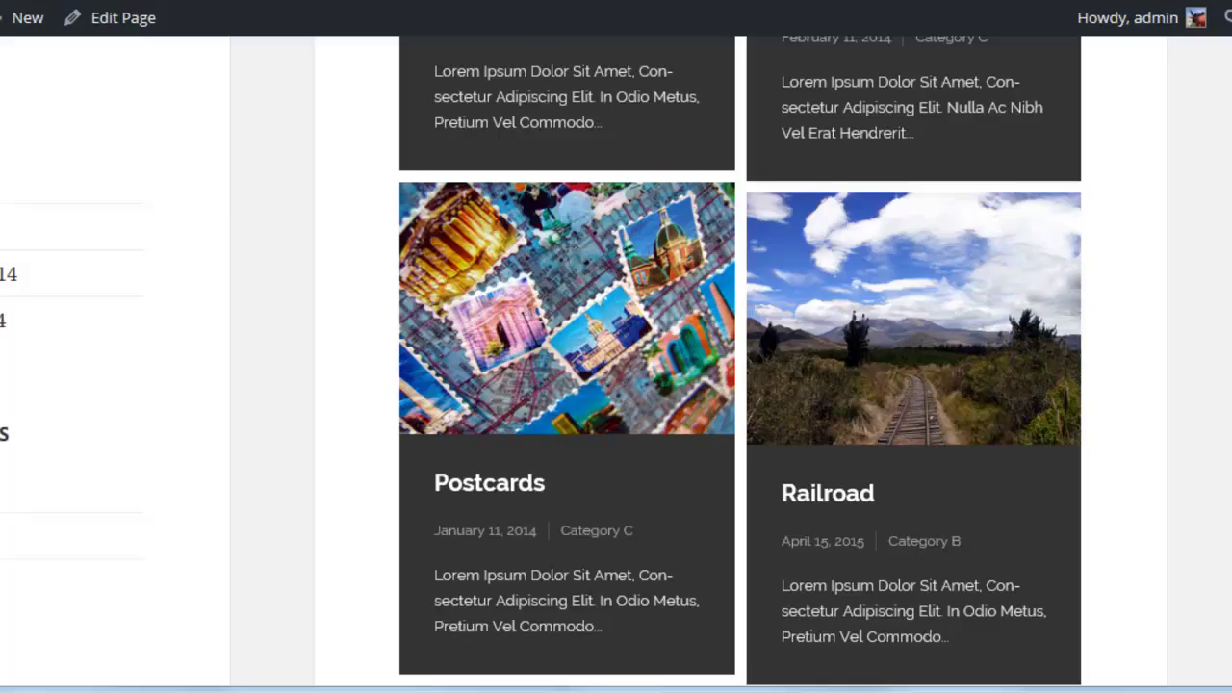
Review the updated content position of the items on the published My Grid page, from Railroad up to Beach.
scroll(360, 392, down, 10)
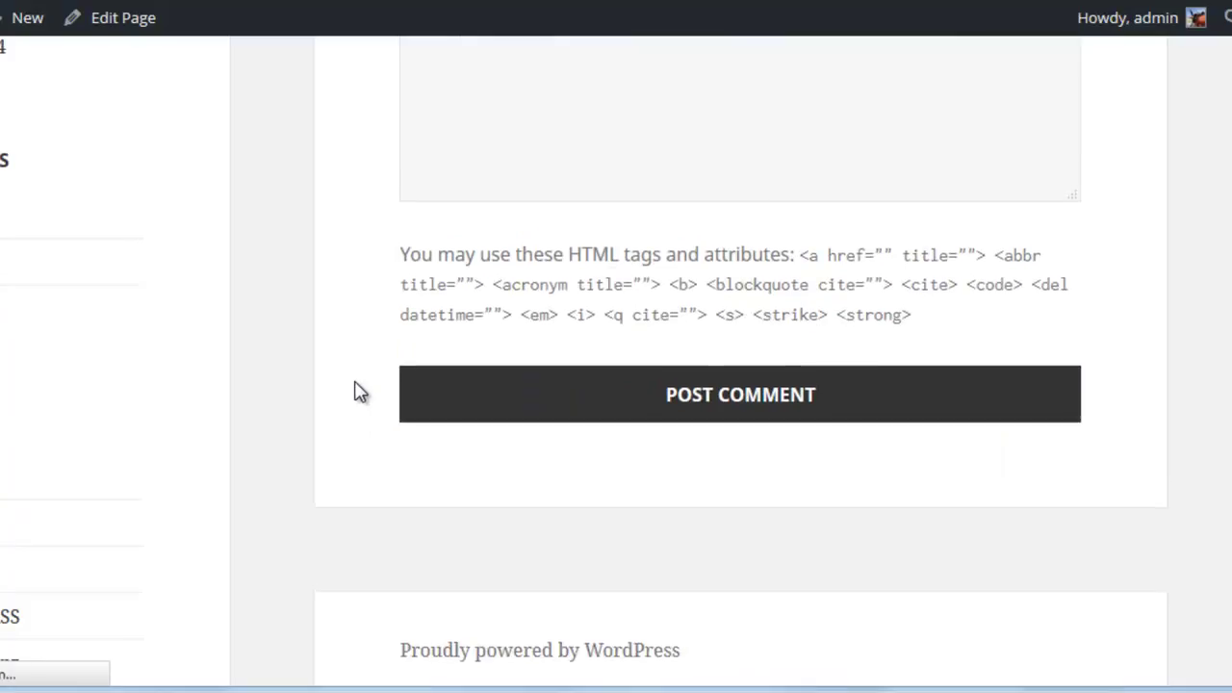
scroll(327, 393, up, 10)
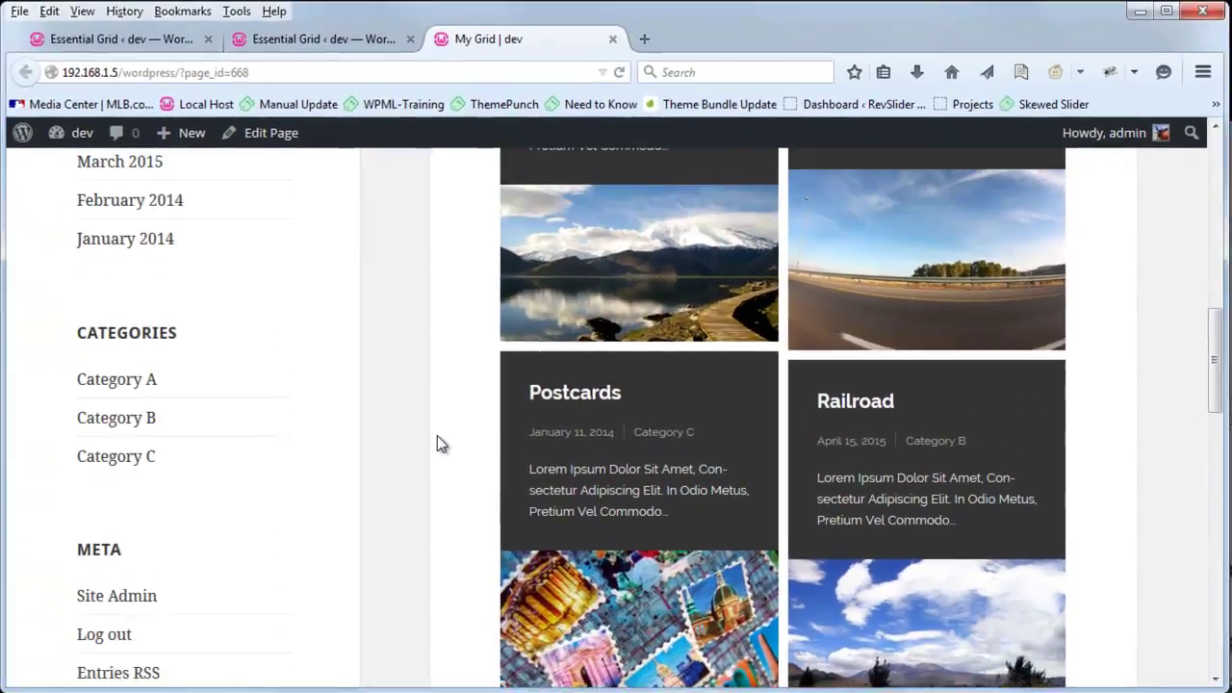
scroll(437, 436, up, 10)
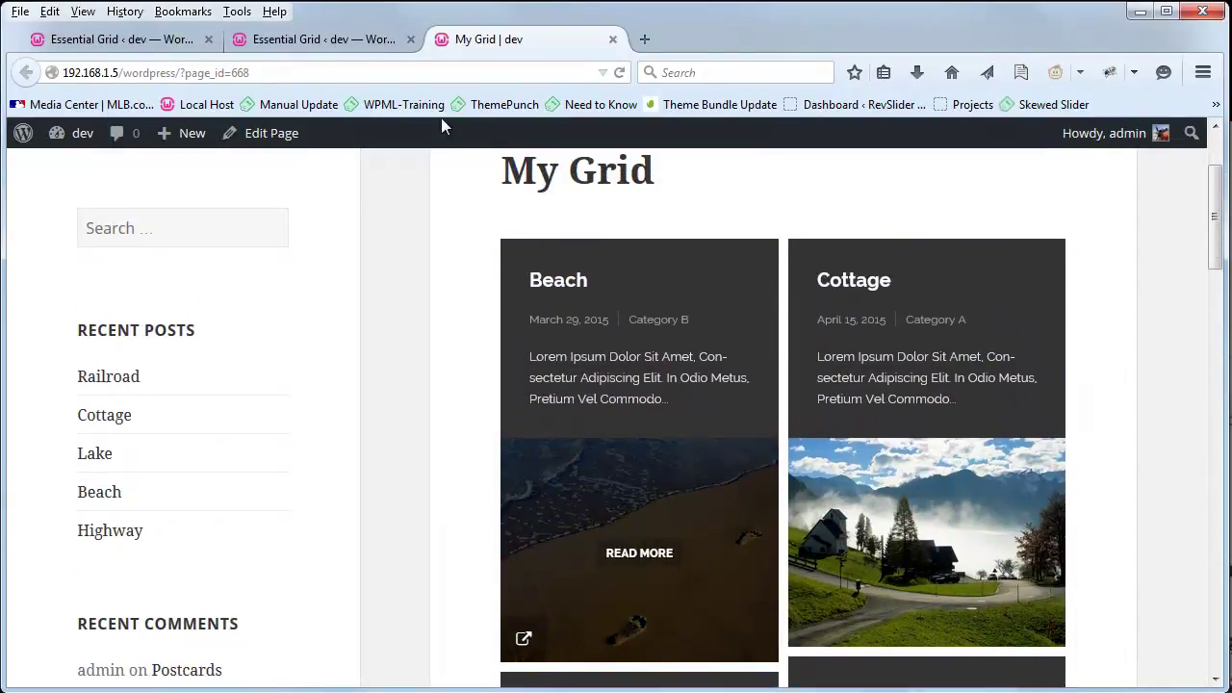
Set My Grid's Grid Layout to Even in its grid settings, save the grid and return to the published page.
click(331, 41)
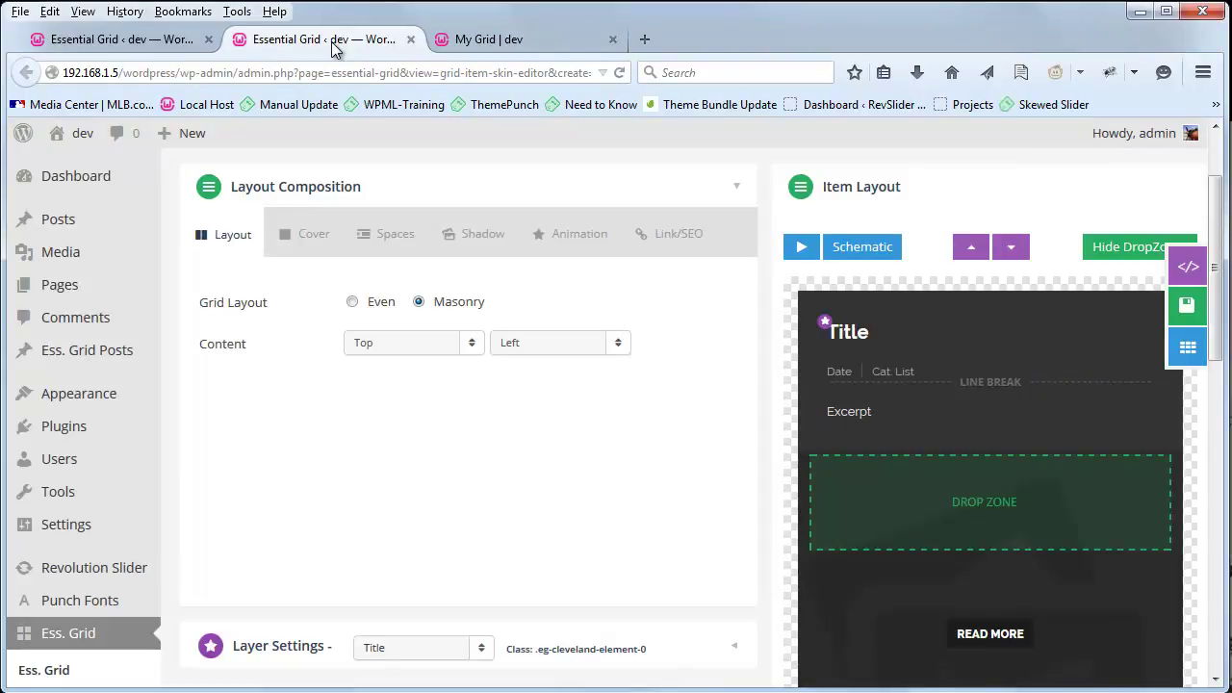
click(113, 43)
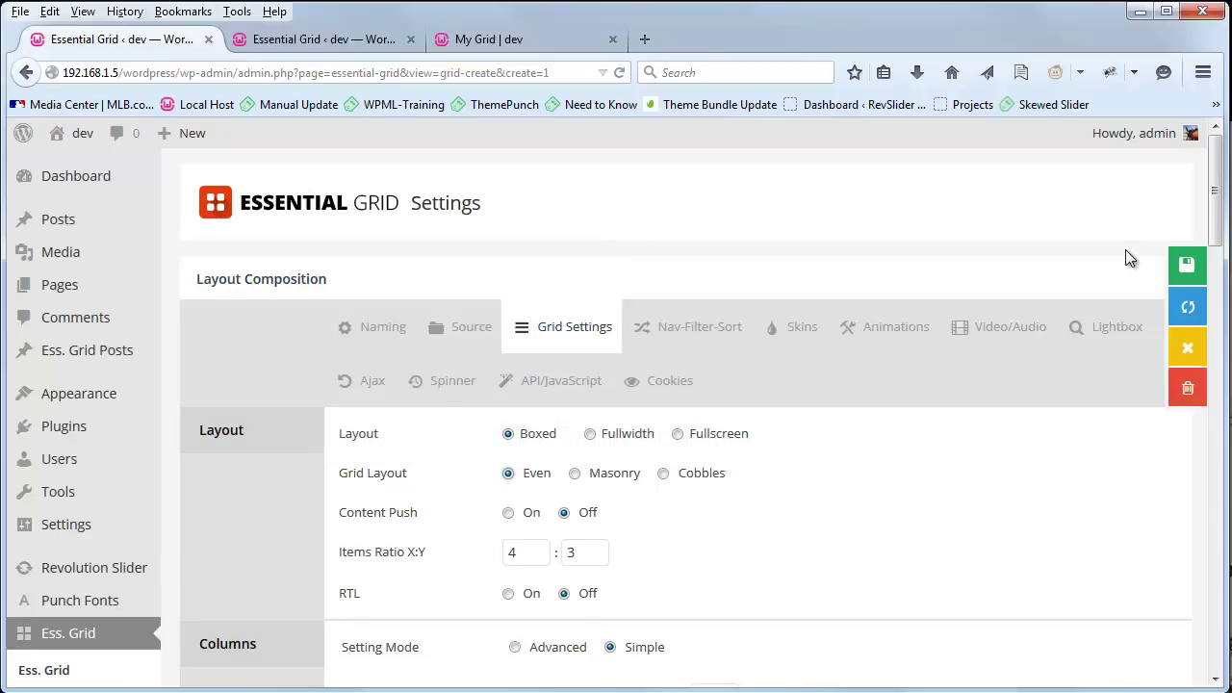
click(1172, 274)
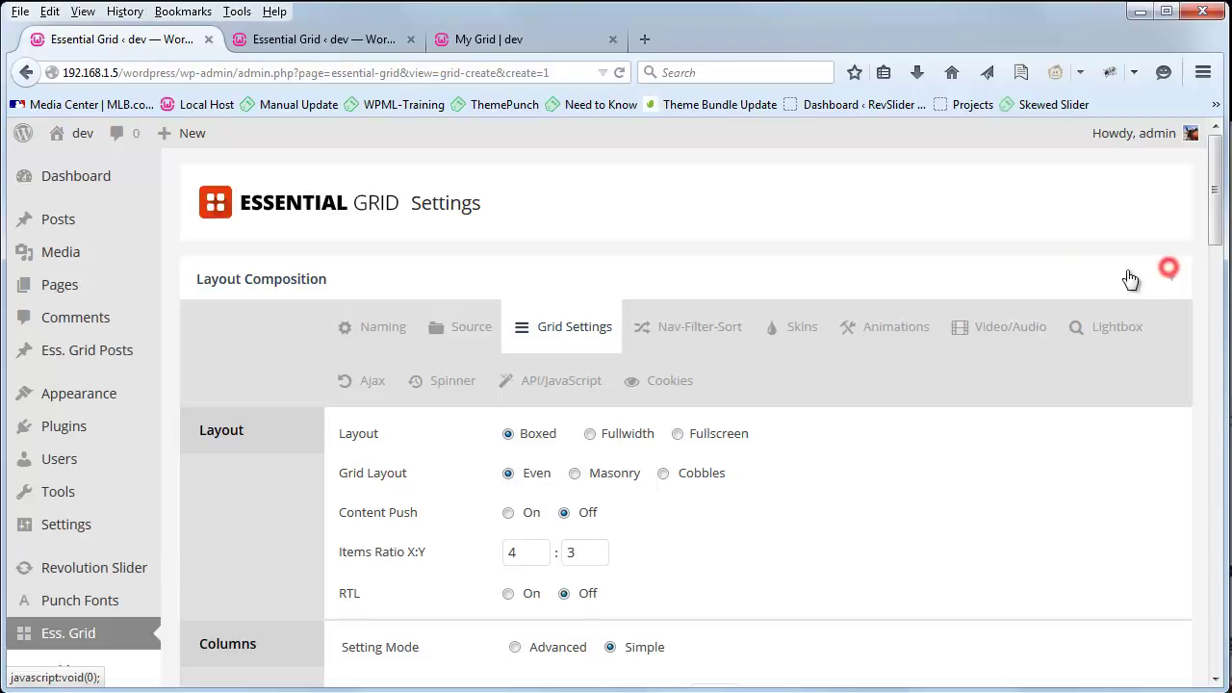
click(485, 39)
Set the Cleveland skin's own Grid Layout to Even in the skin's layout composition.
click(330, 40)
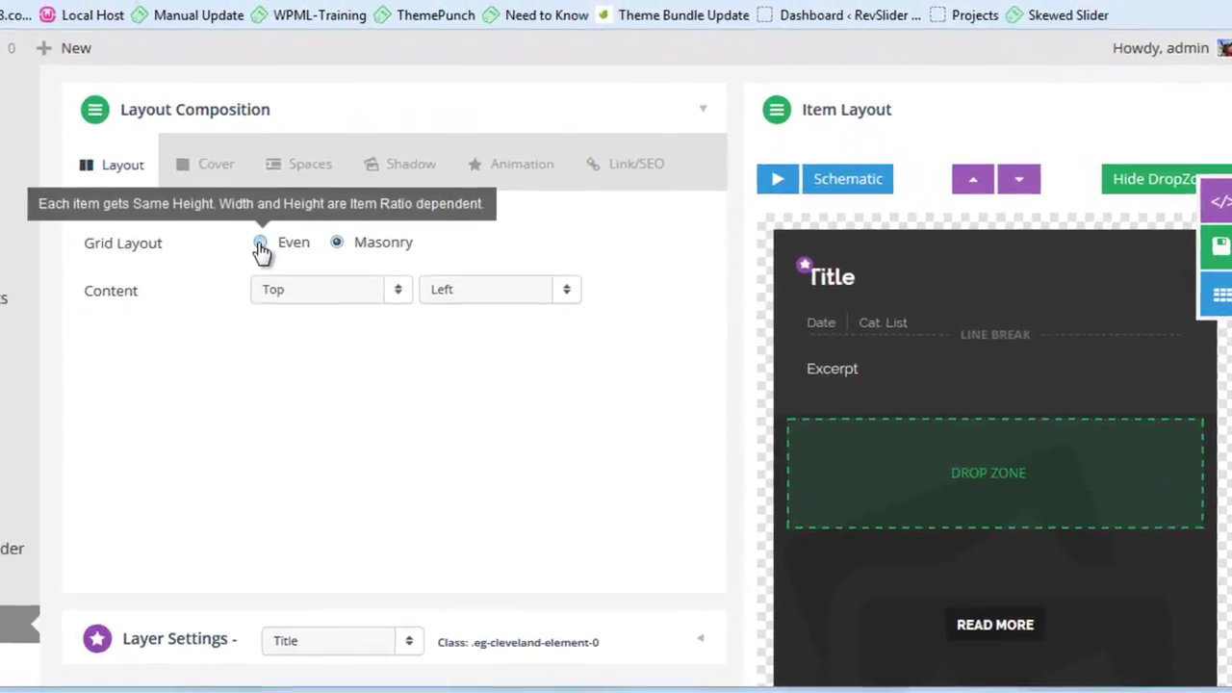
click(352, 301)
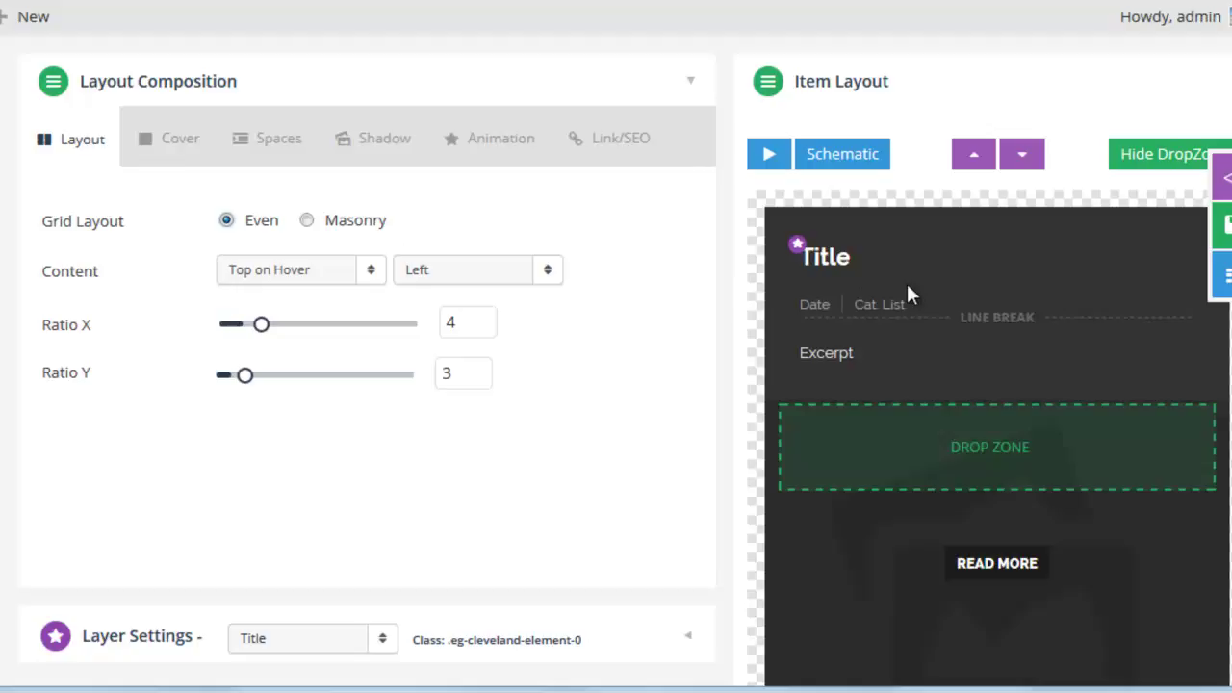
Set the Cleveland skin's content position to Bottom on Hover, save the skin and preview the Beach item on the published page.
click(256, 276)
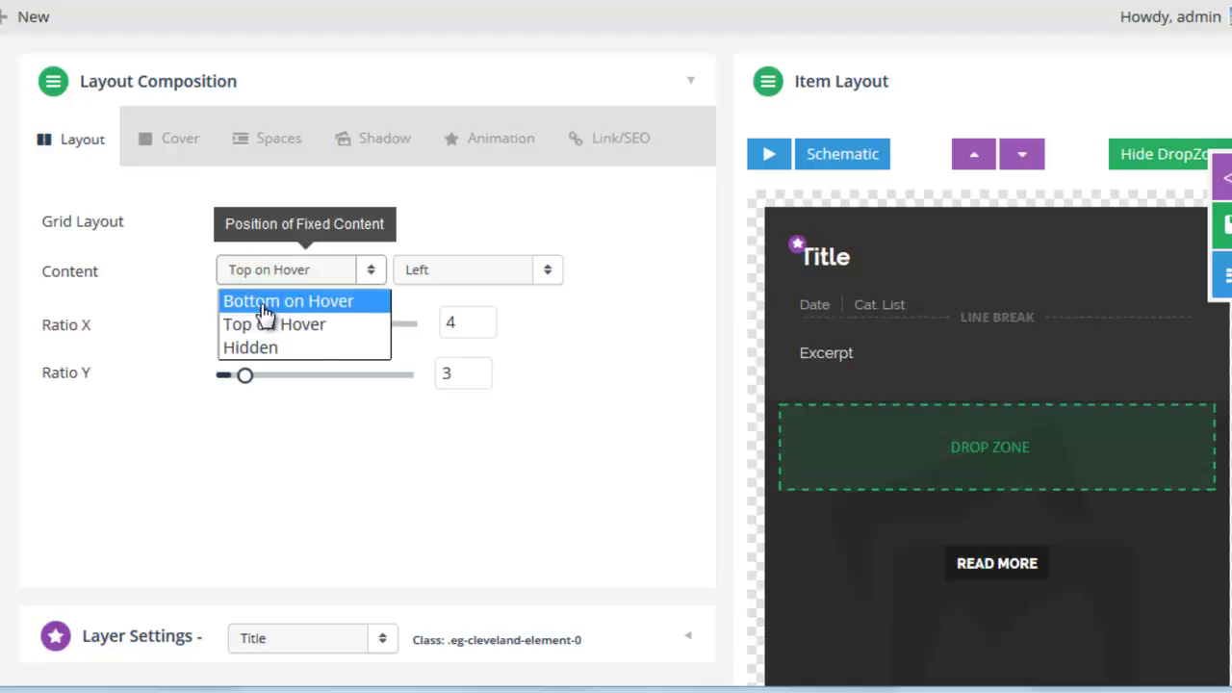
click(266, 312)
scroll(644, 333, down, 3)
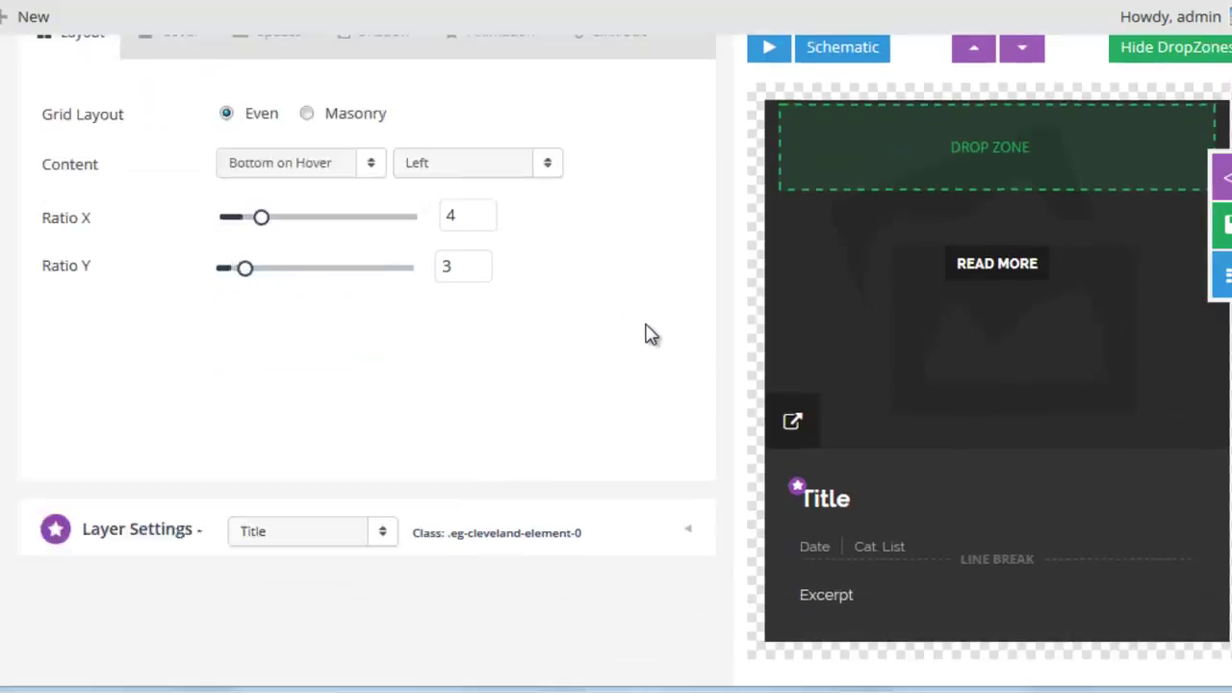
scroll(650, 333, up, 2)
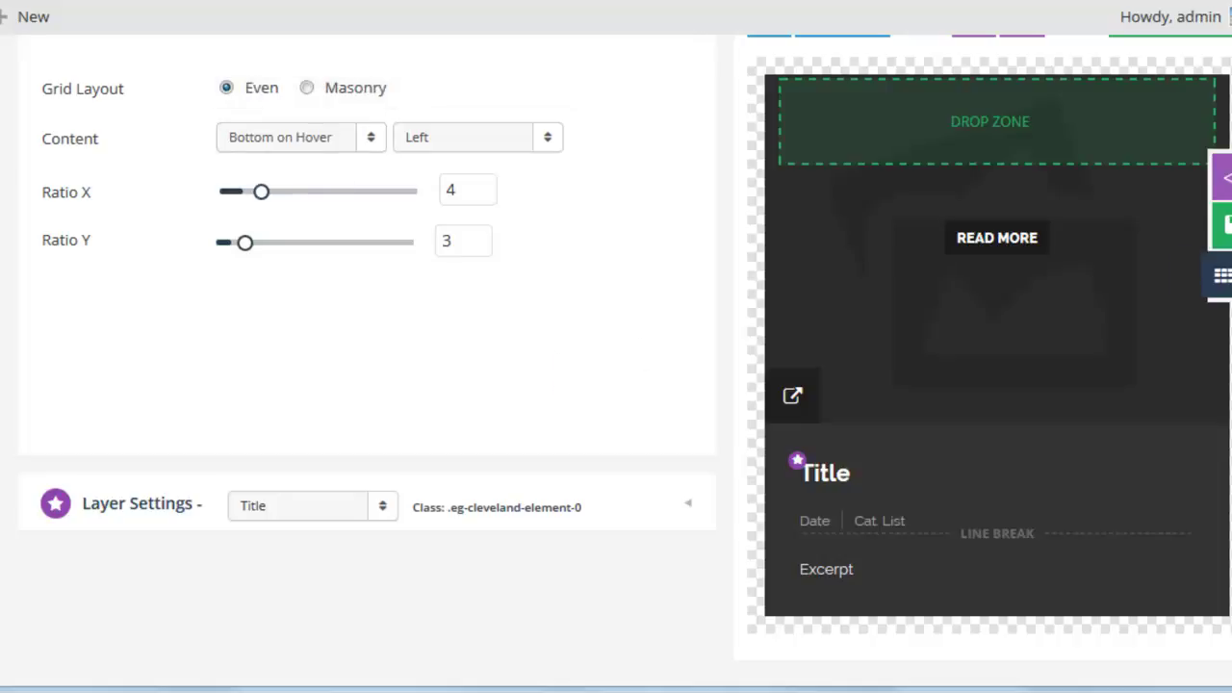
click(1219, 231)
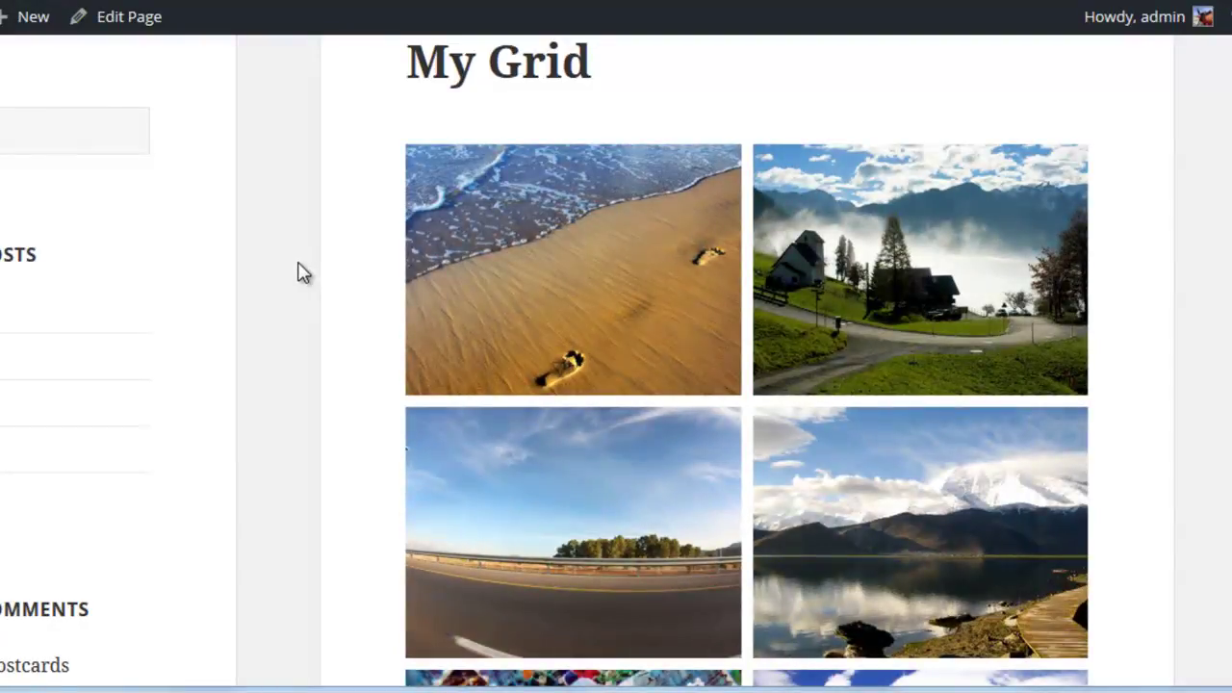
mouse_move(514, 236)
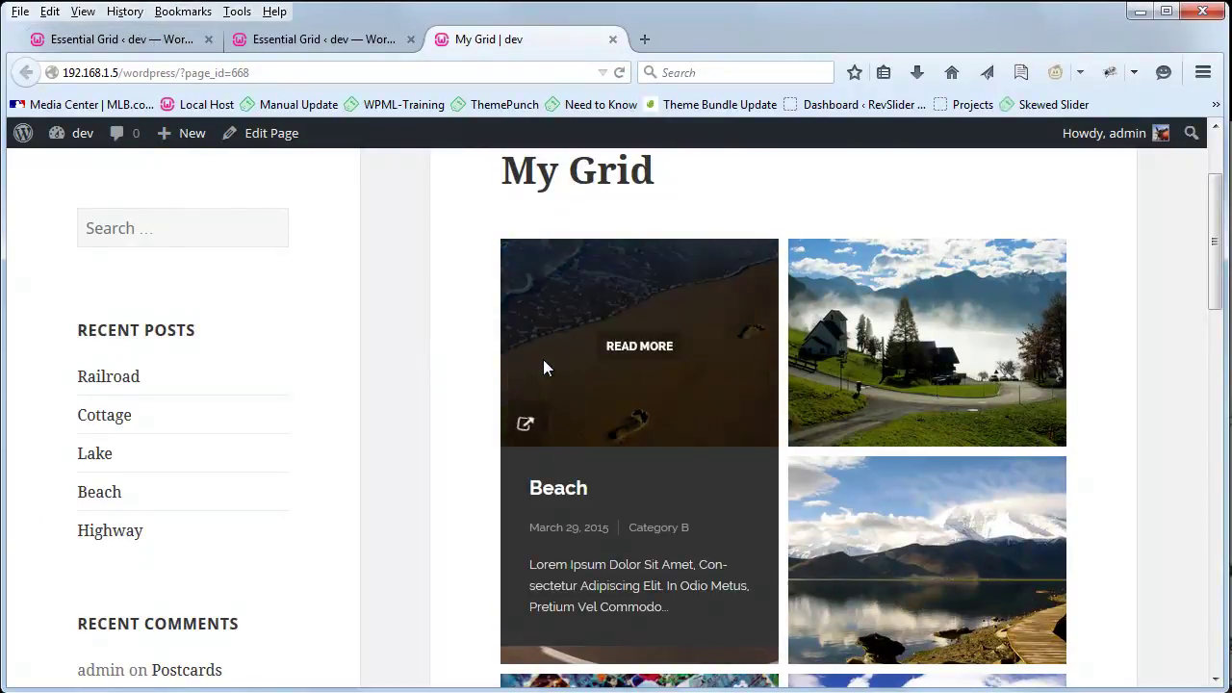
Select Washington as My Grid's item skin in the grid settings and save the grid.
click(106, 44)
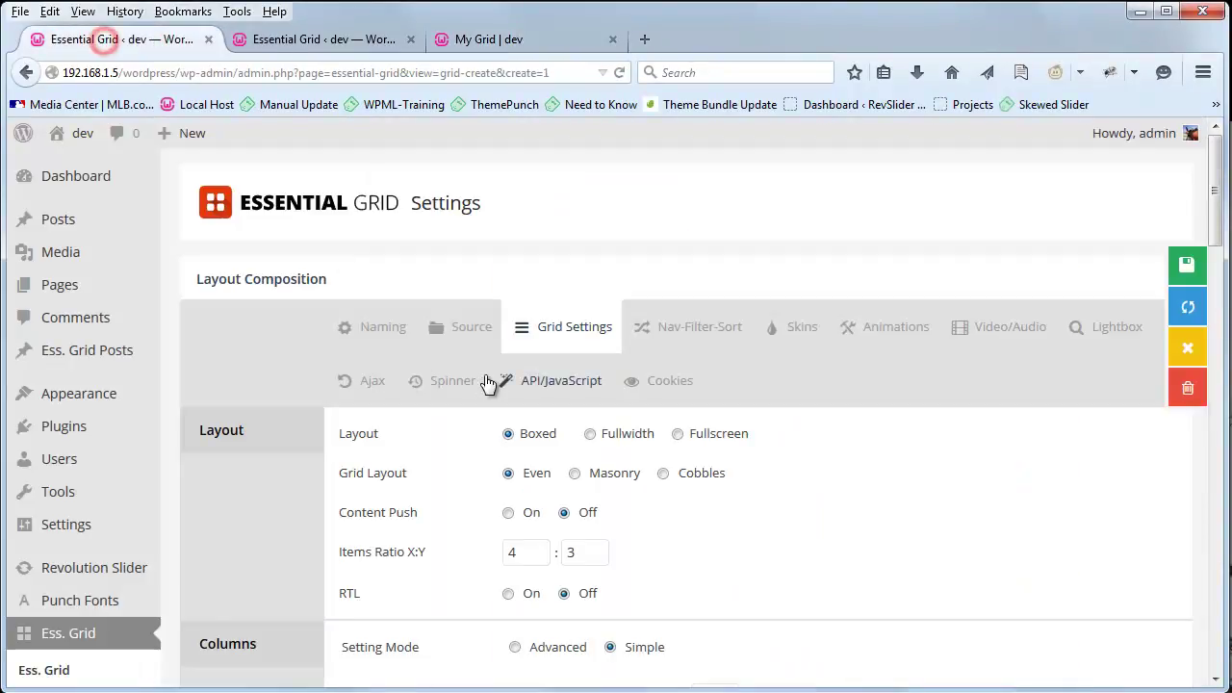
click(797, 330)
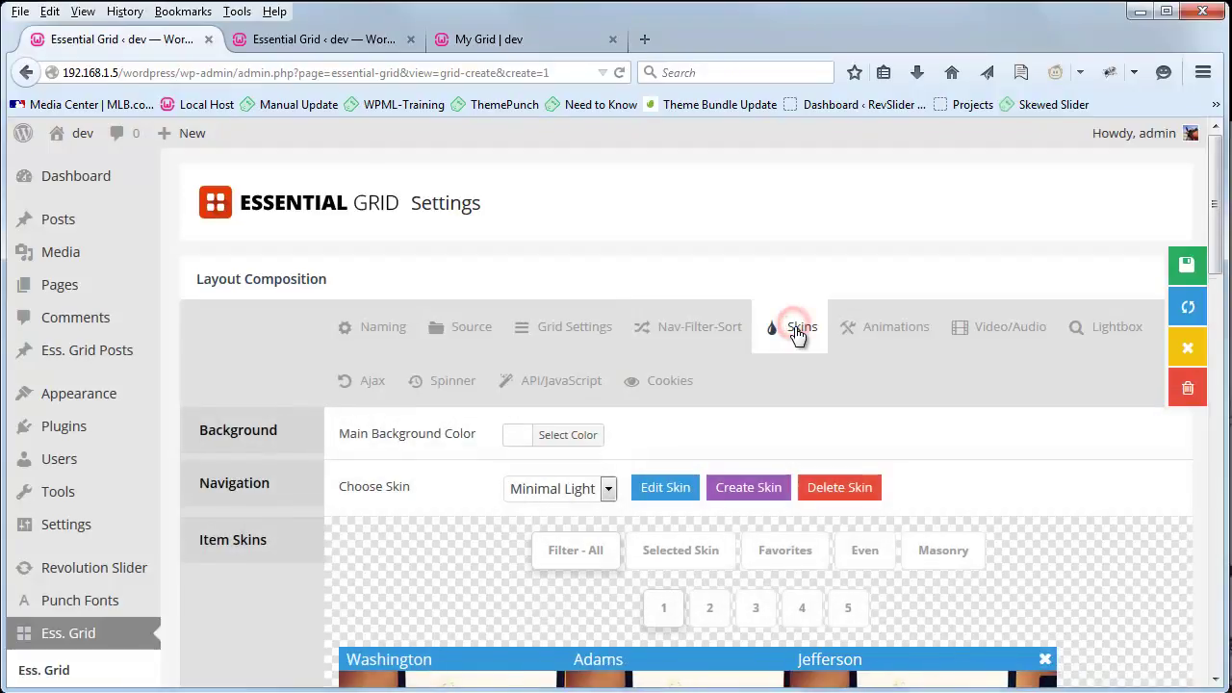
scroll(317, 420, down, 4)
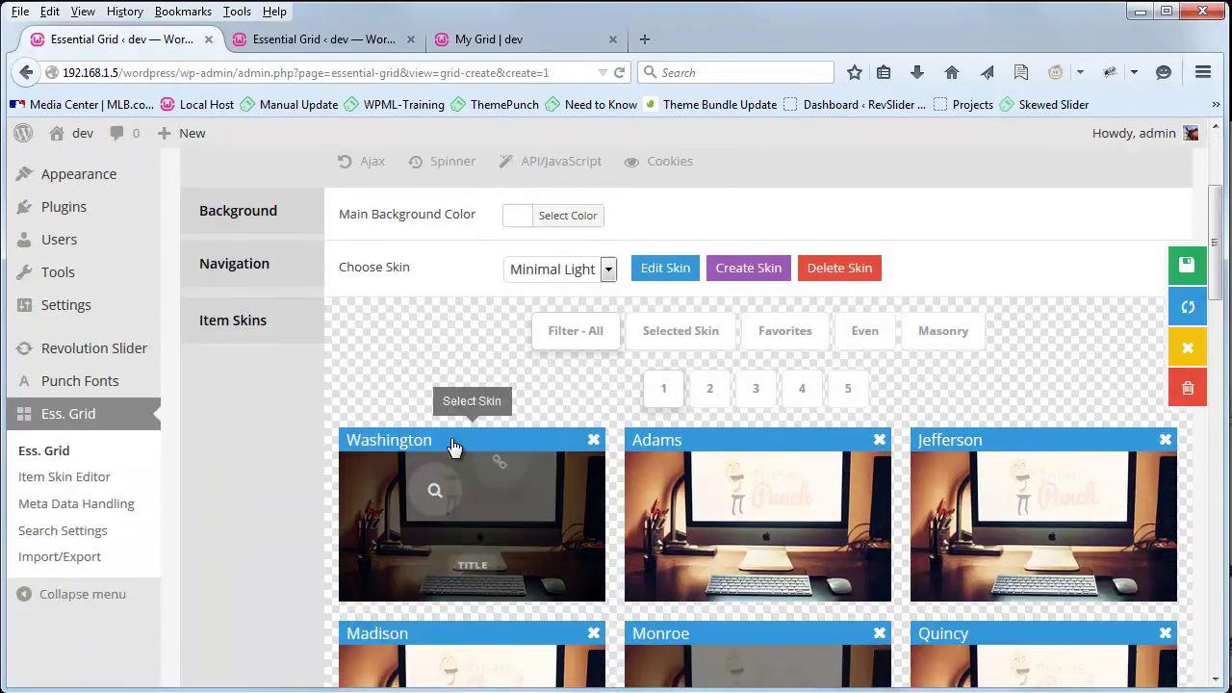
click(454, 438)
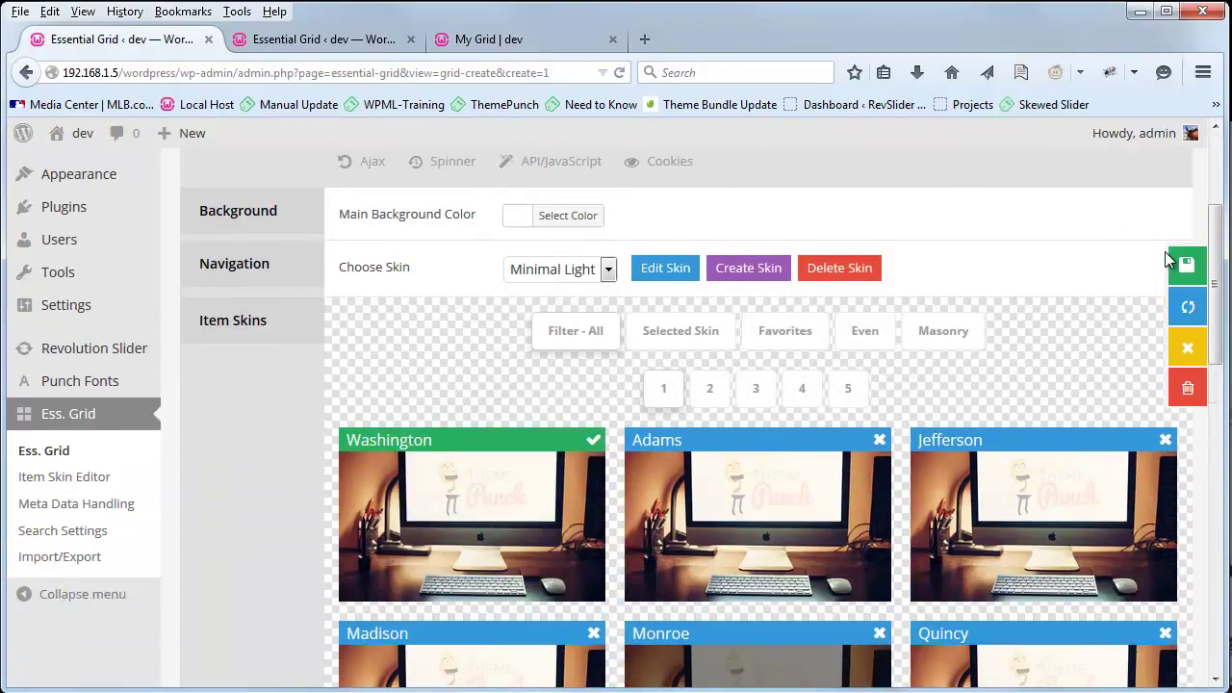
click(1185, 263)
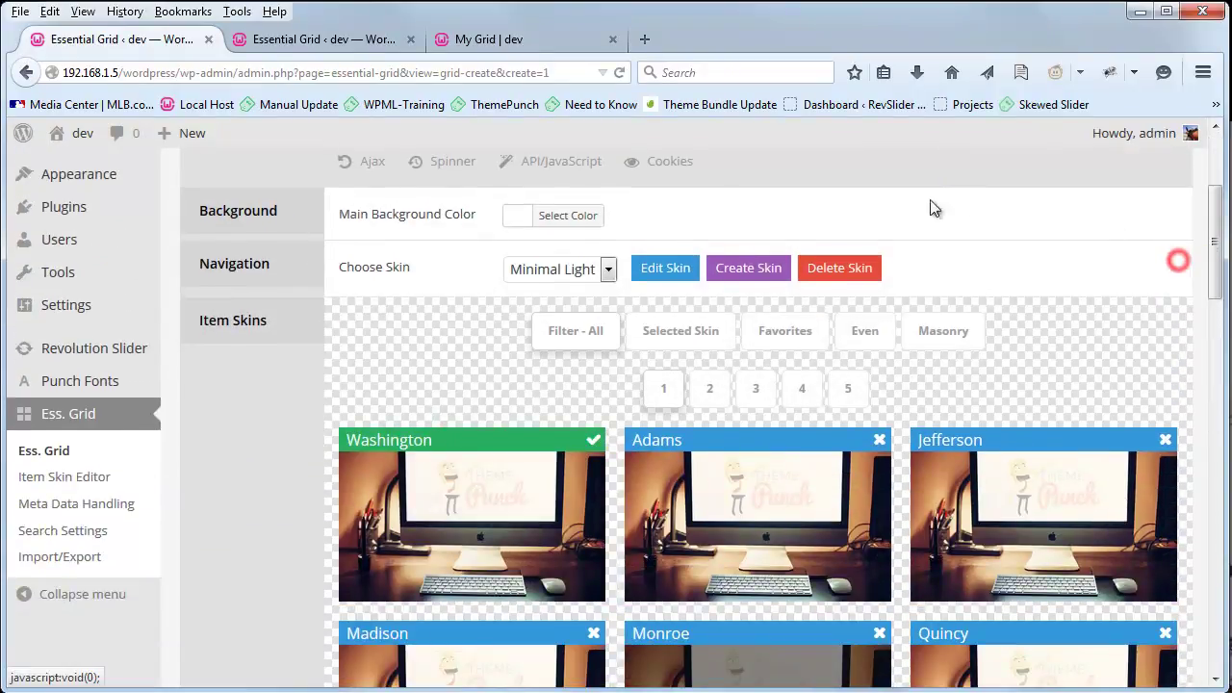
Open My Grid's Washington skin for editing from the grid overview and set its content position to Top on Hover.
click(411, 40)
click(56, 452)
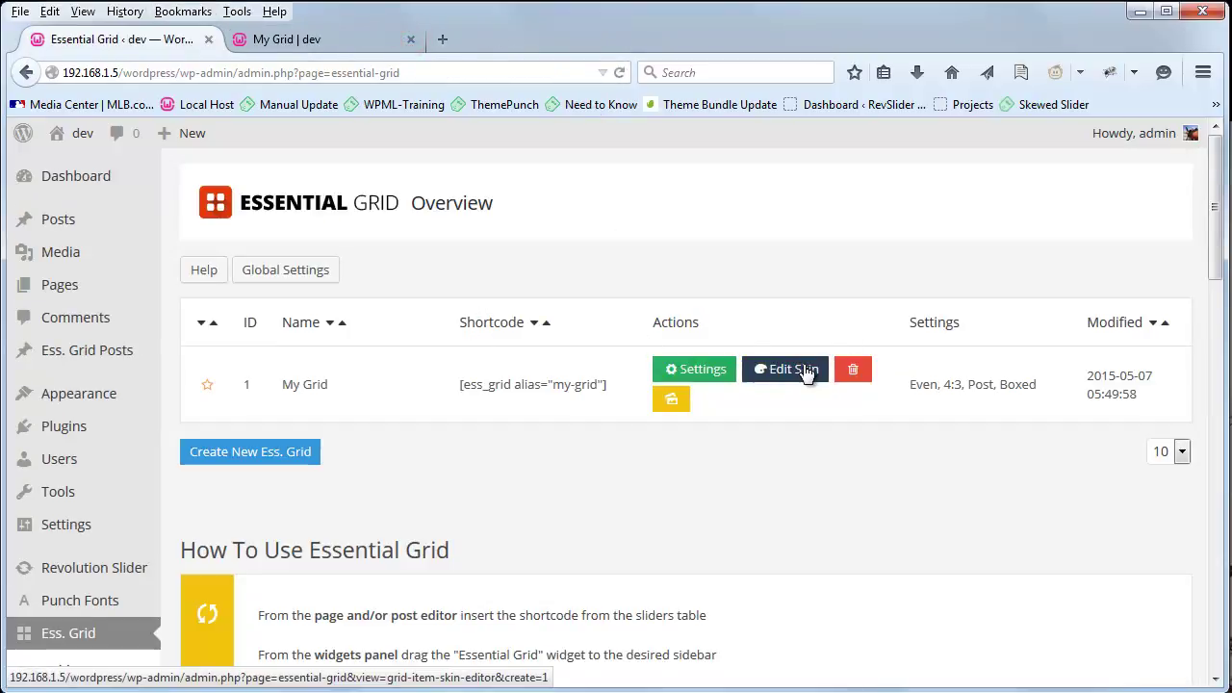
click(803, 369)
scroll(742, 379, down, 2)
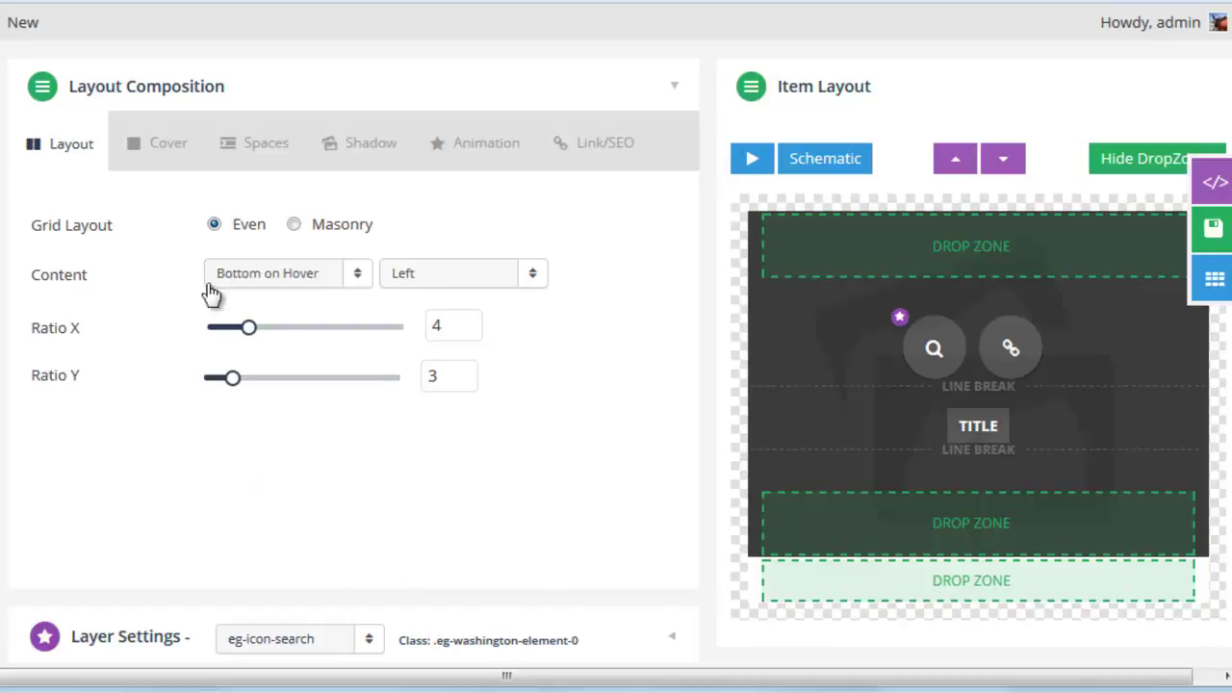
click(252, 277)
click(254, 327)
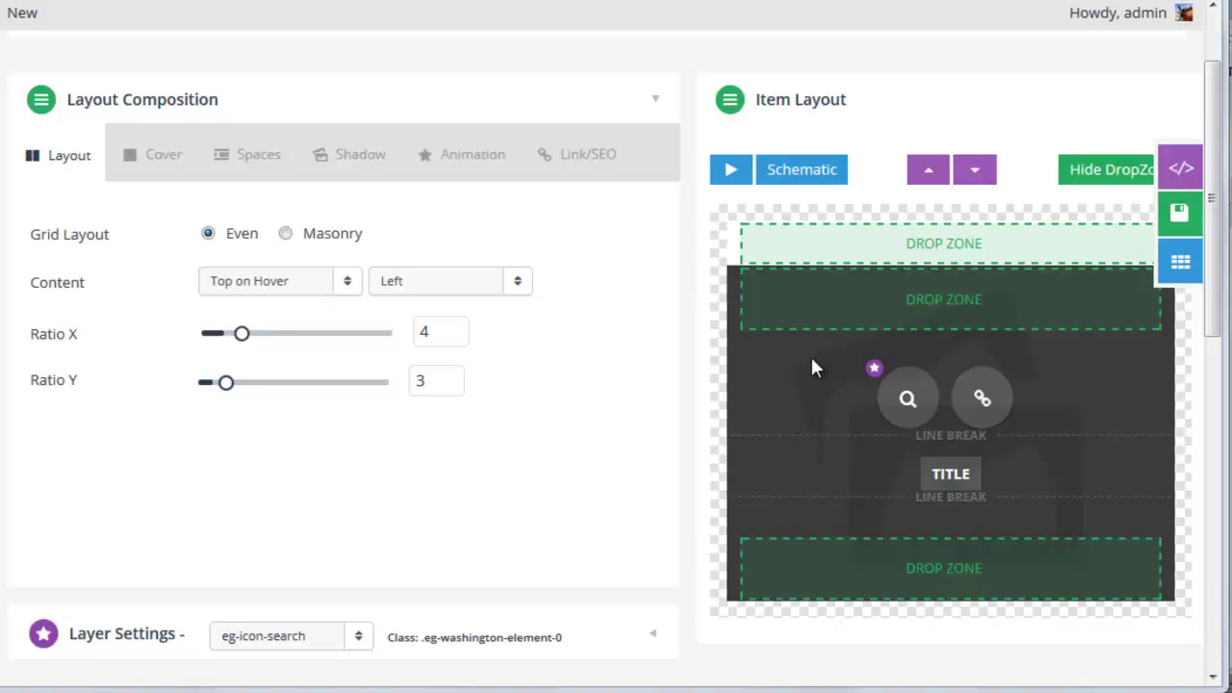
Try the search icon layer in the cover's upper and lower drop zones and return it beside the link icon.
click(906, 404)
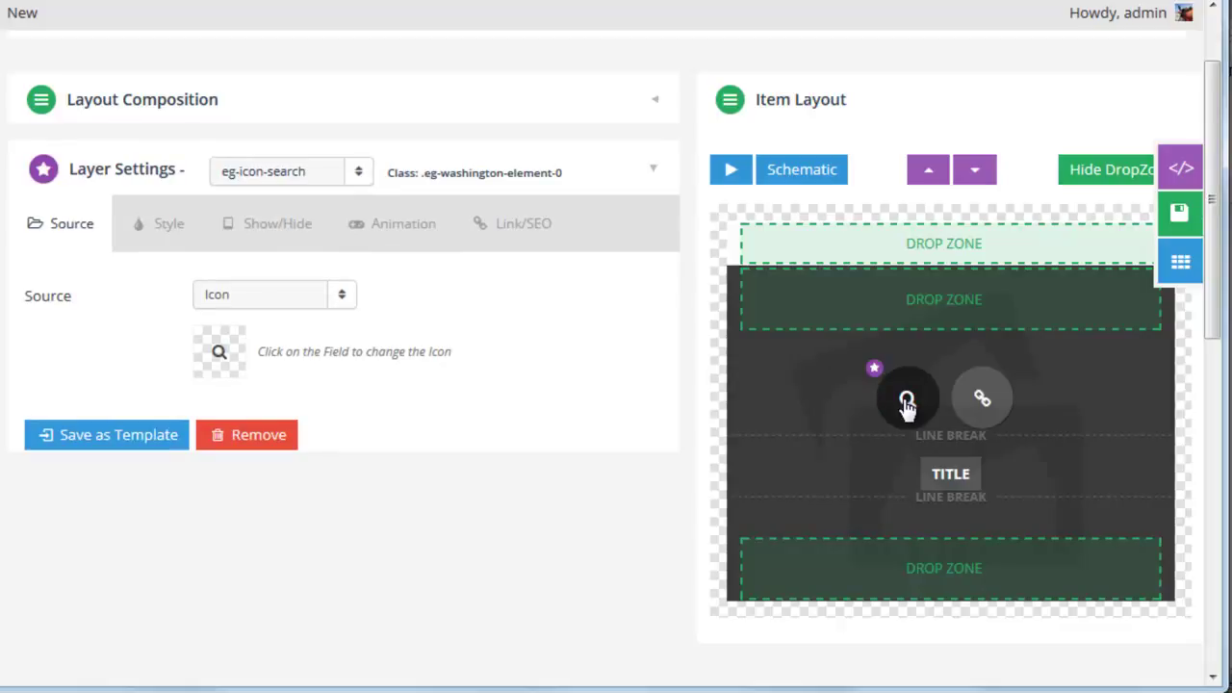
drag(906, 404, 932, 300)
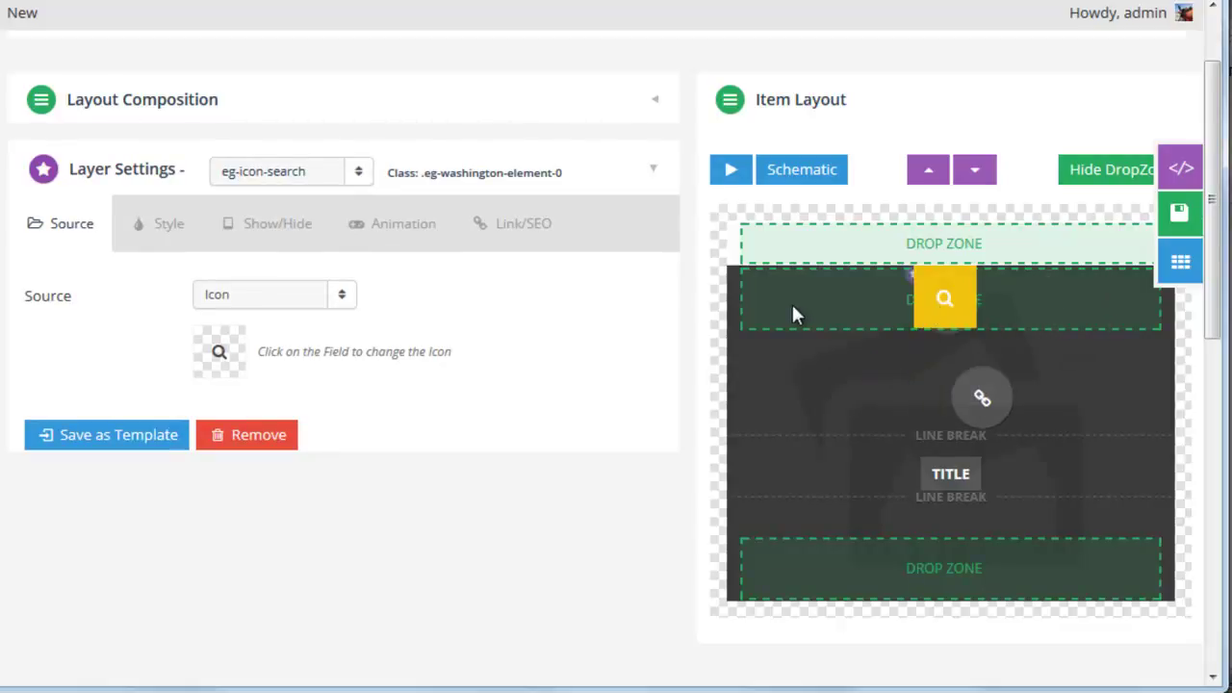
drag(793, 307, 793, 307)
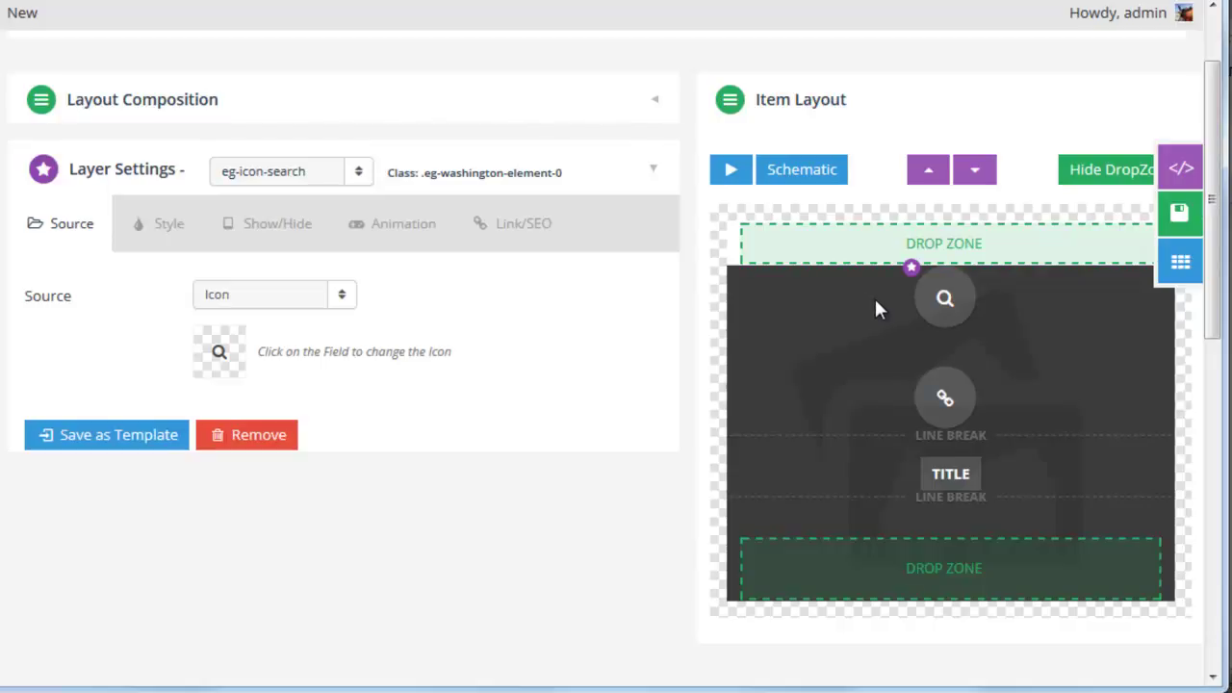
drag(953, 534, 779, 571)
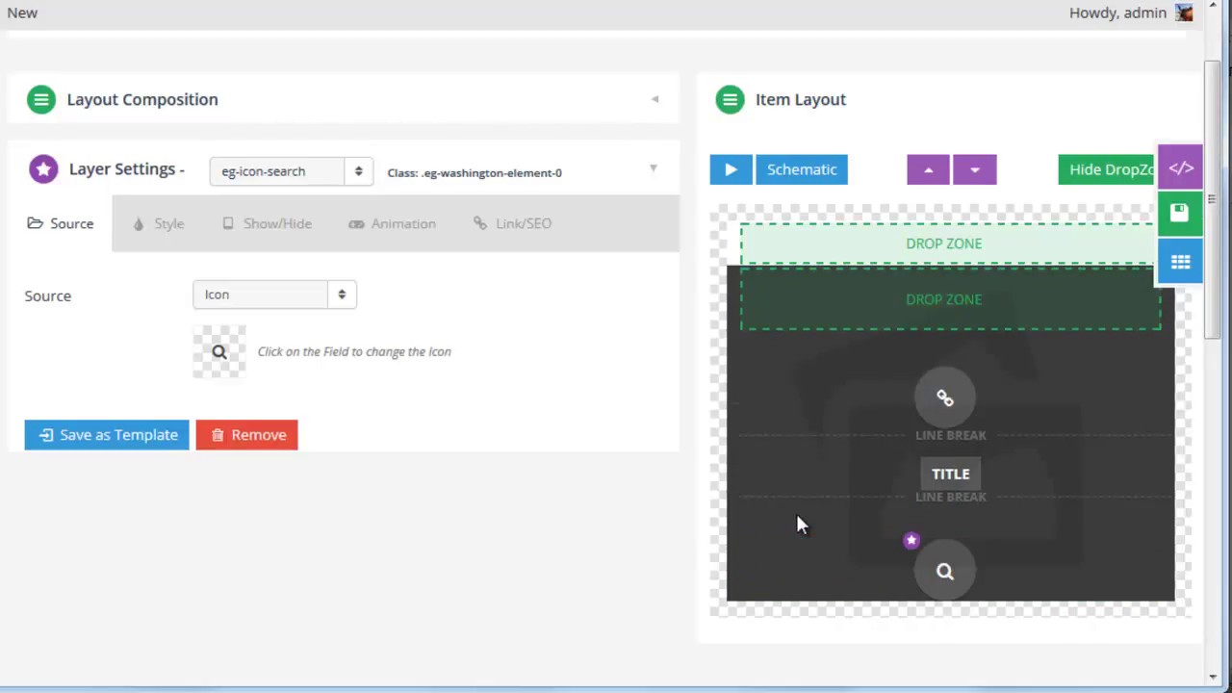
drag(943, 572, 847, 443)
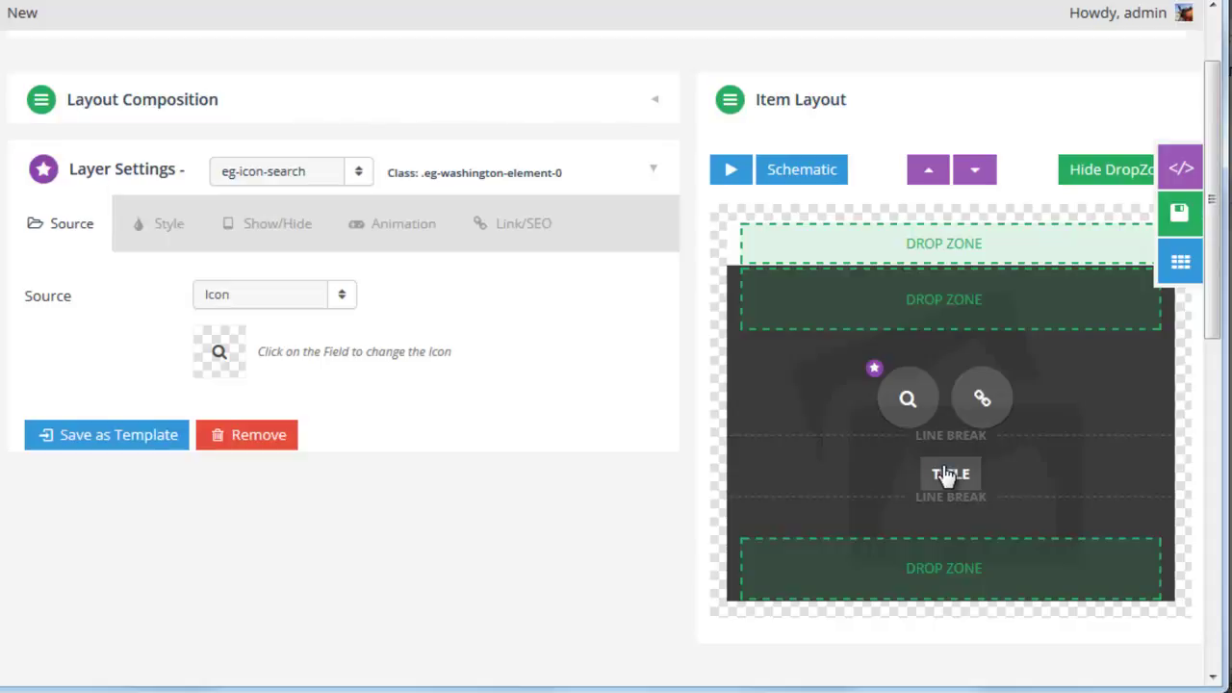
Move the Title layer to the cover's bottom drop zone, save the Washington skin and preview the Beach item on the published page.
drag(948, 476, 1069, 541)
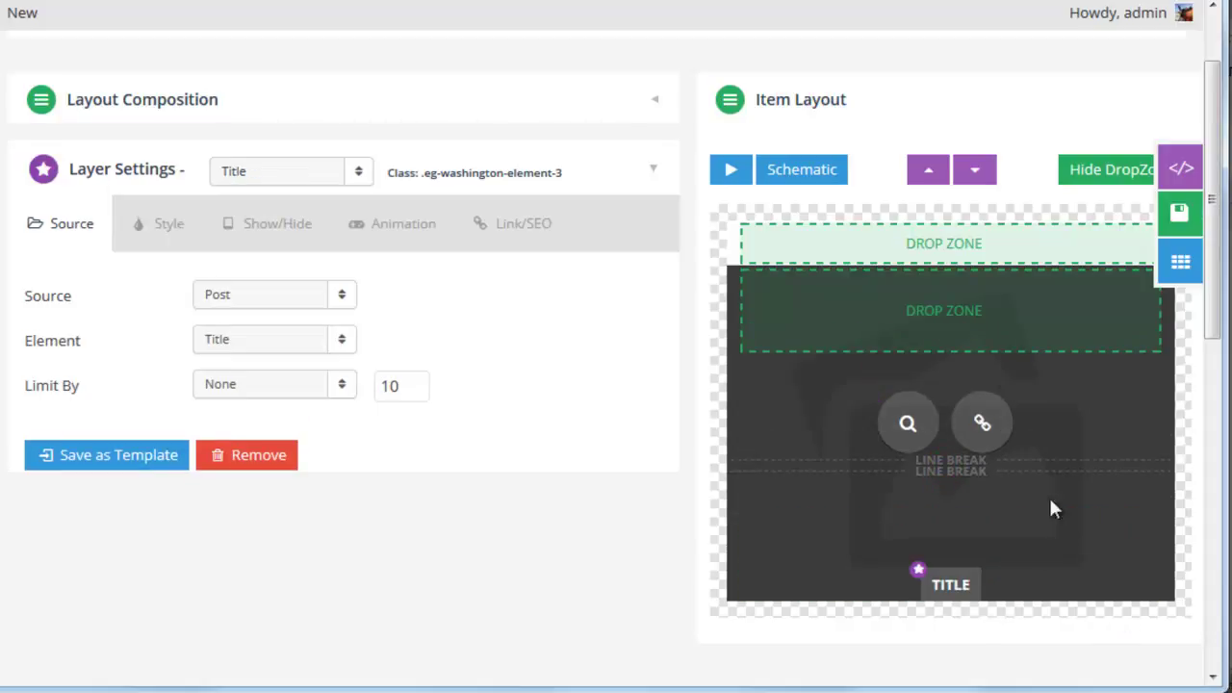
click(1179, 213)
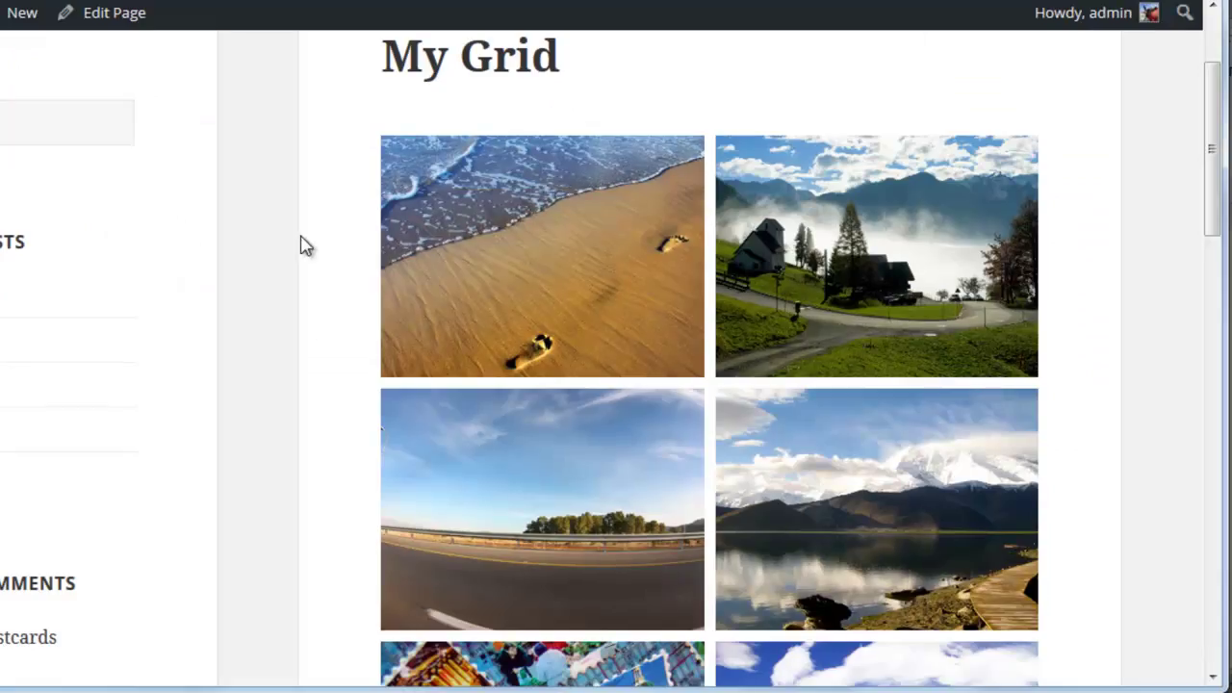
mouse_move(545, 205)
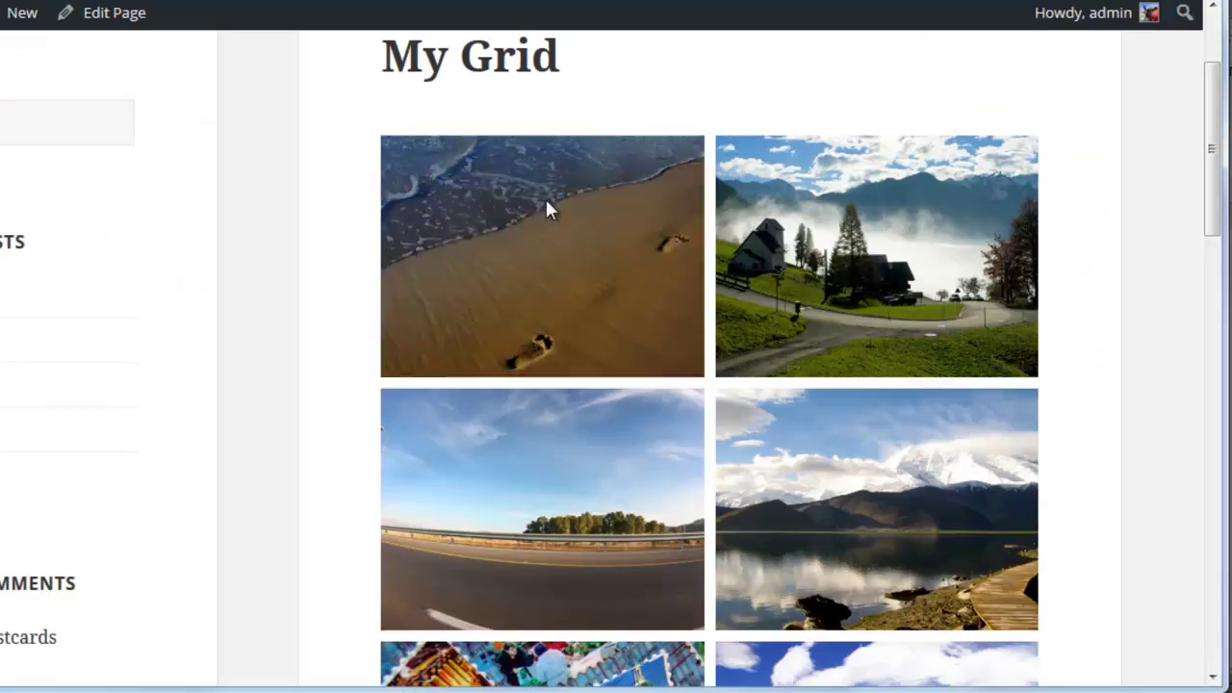
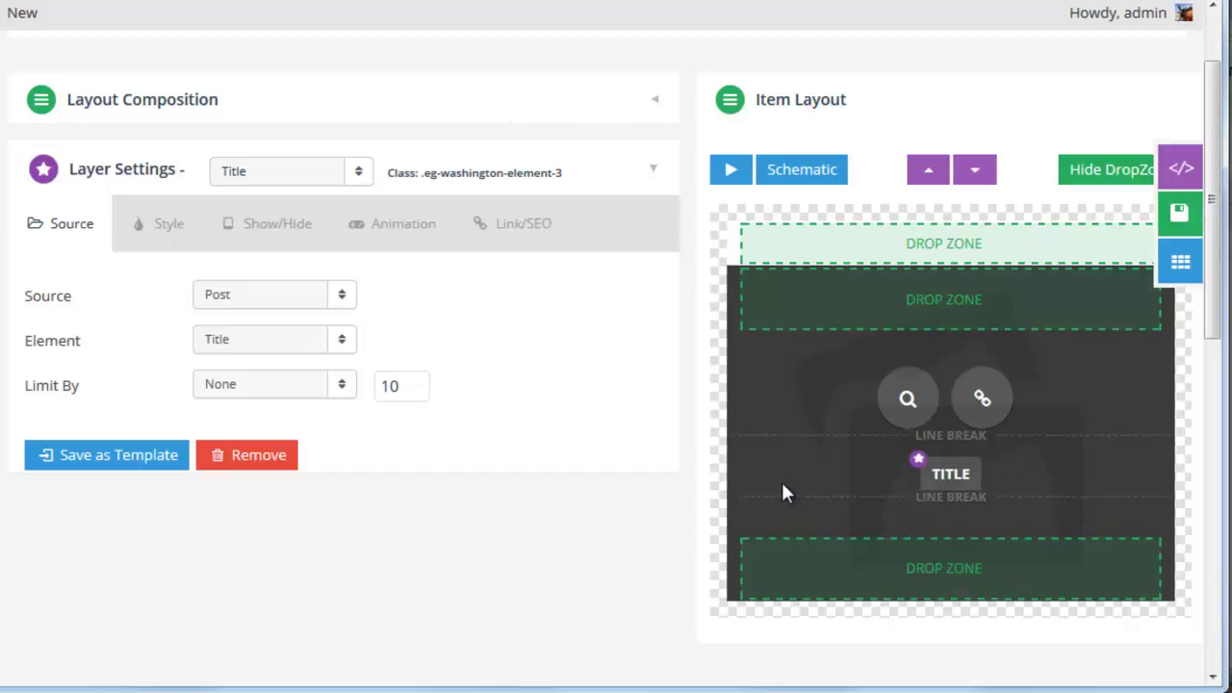
Add the Red Button Rounded 12px layer from the second page of available layers to the cover's bottom drop zone.
drag(1213, 183, 1210, 418)
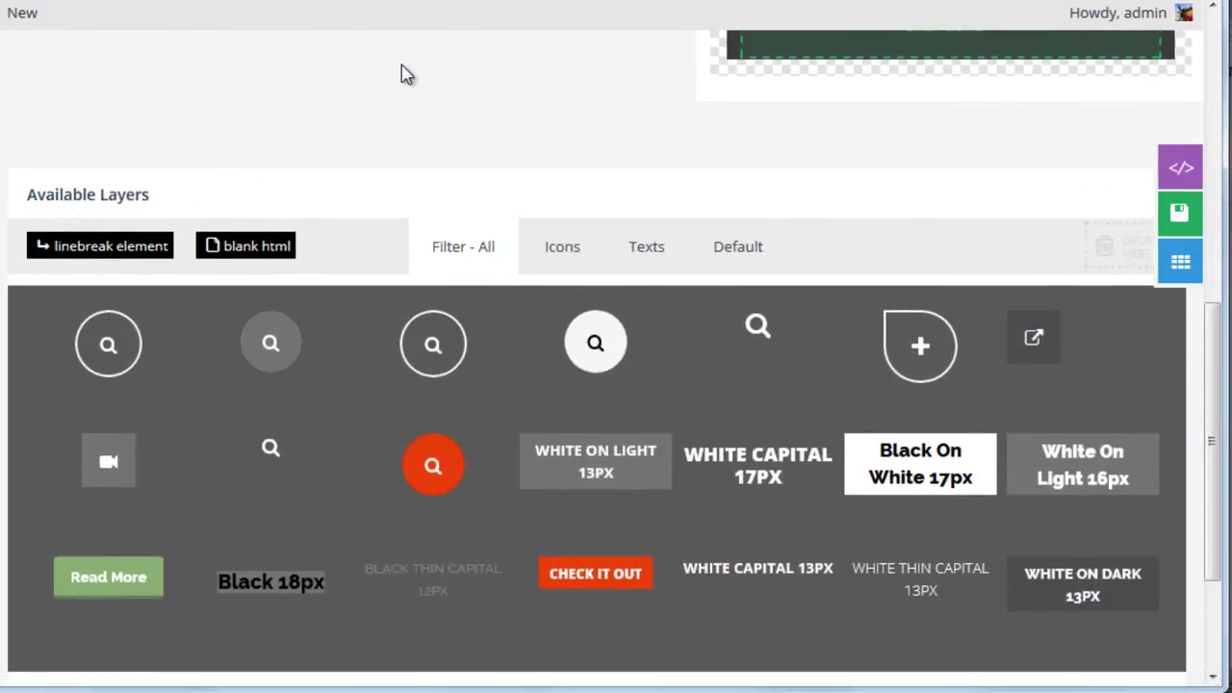
scroll(404, 72, down, 2)
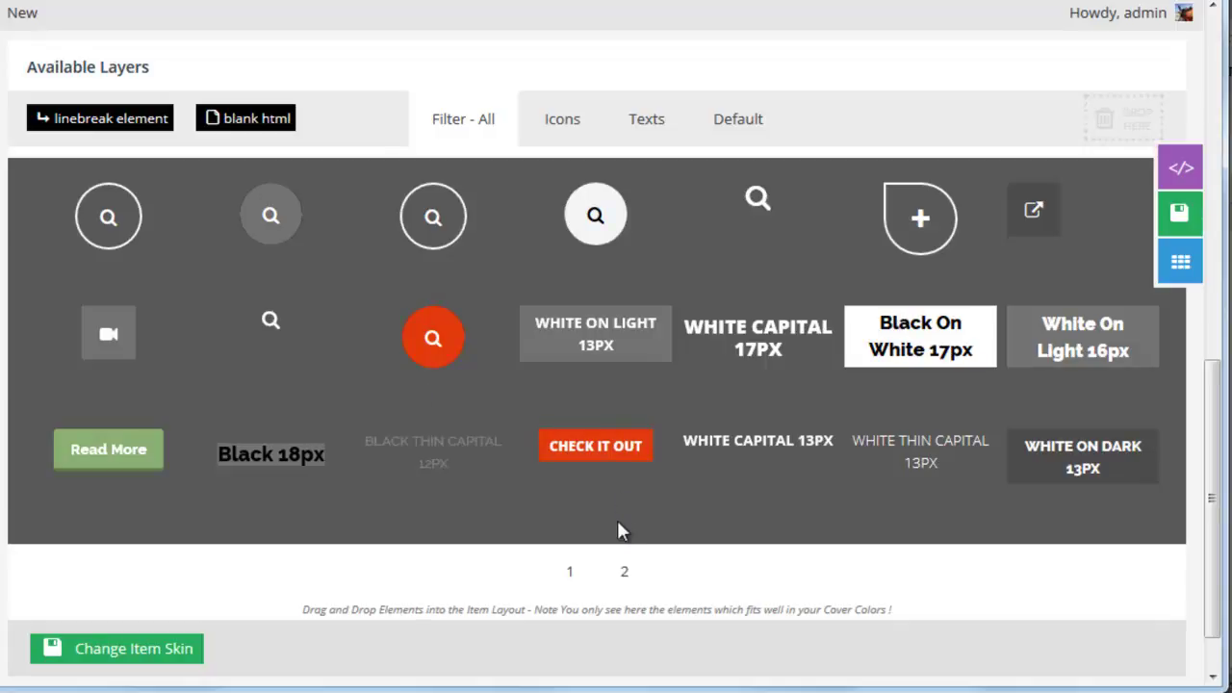
click(623, 575)
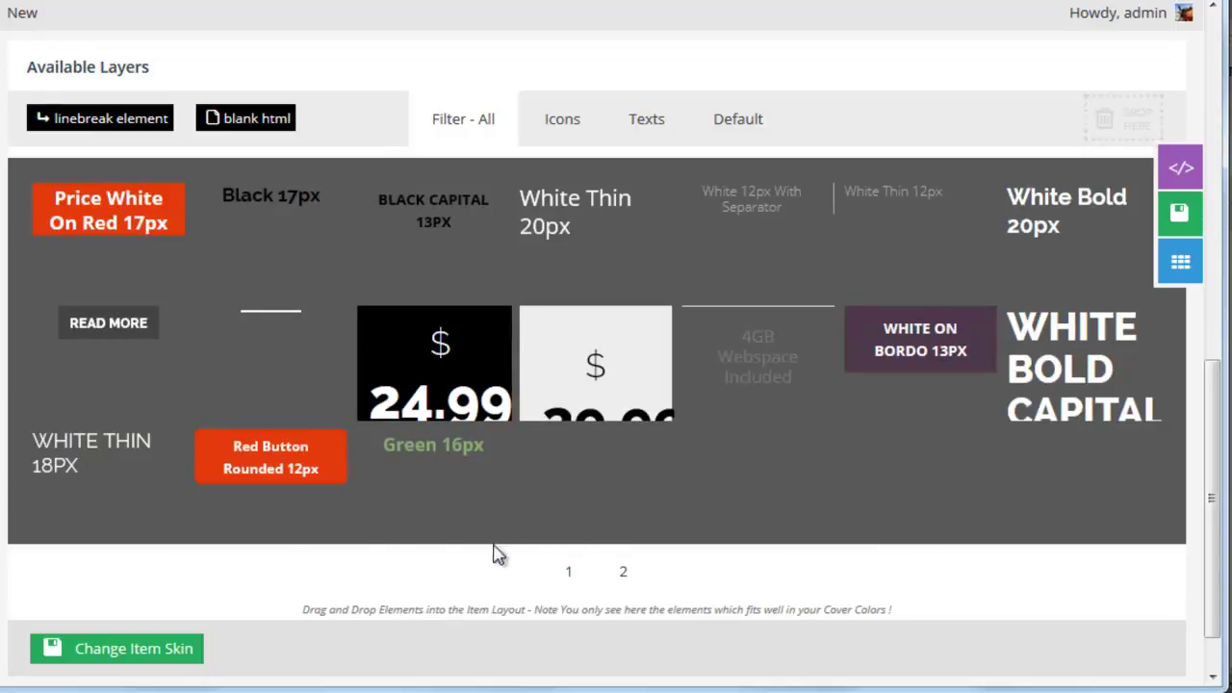
scroll(299, 525, up, 2)
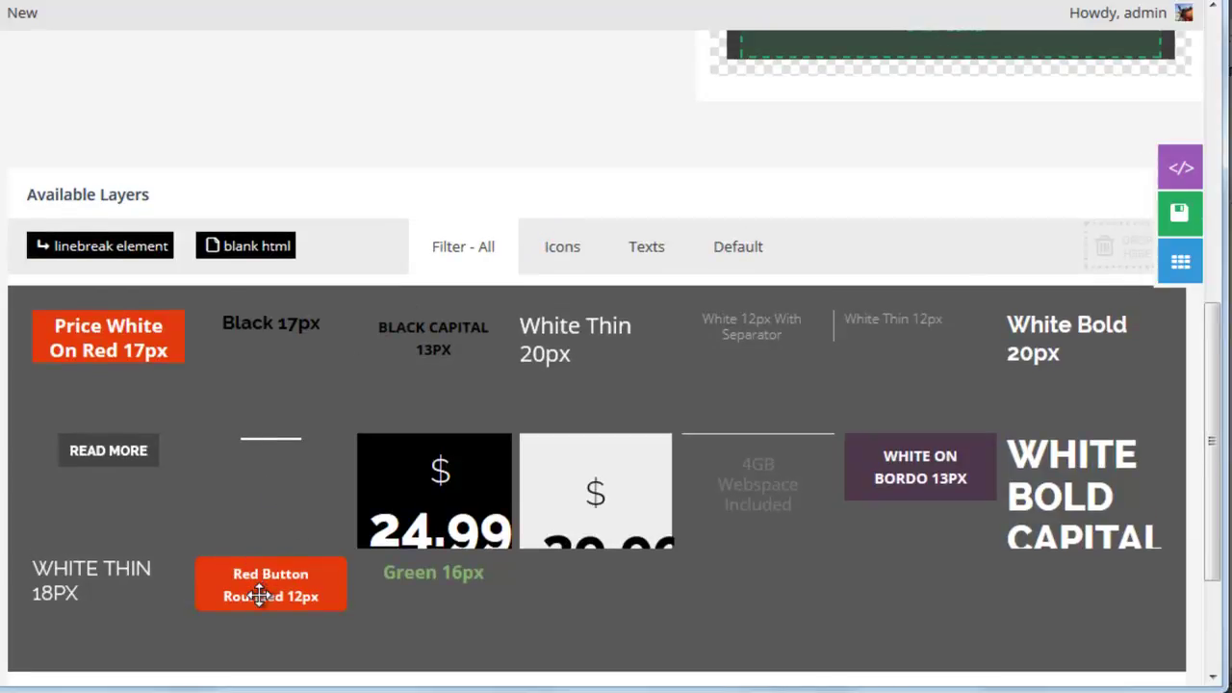
drag(256, 580, 918, 287)
scroll(594, 357, up, 3)
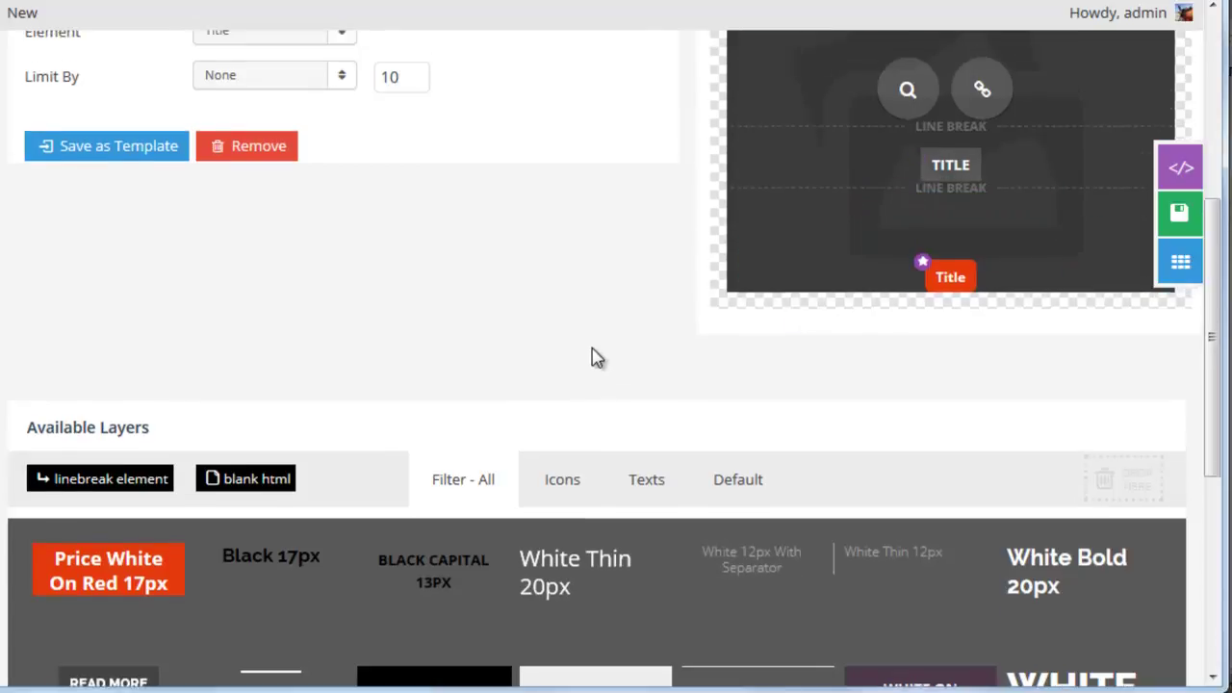
scroll(591, 388, up, 2)
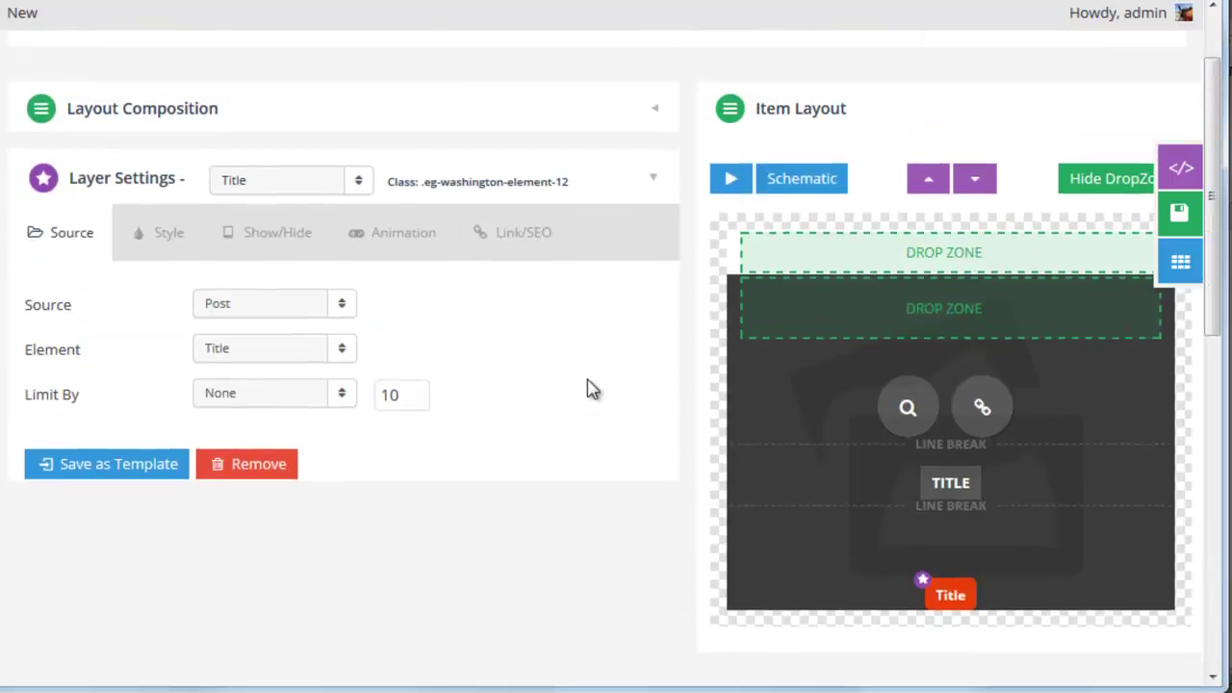
Remove the red Title button layer from the bottom of the Washington skin's item layout.
scroll(591, 388, down, 2)
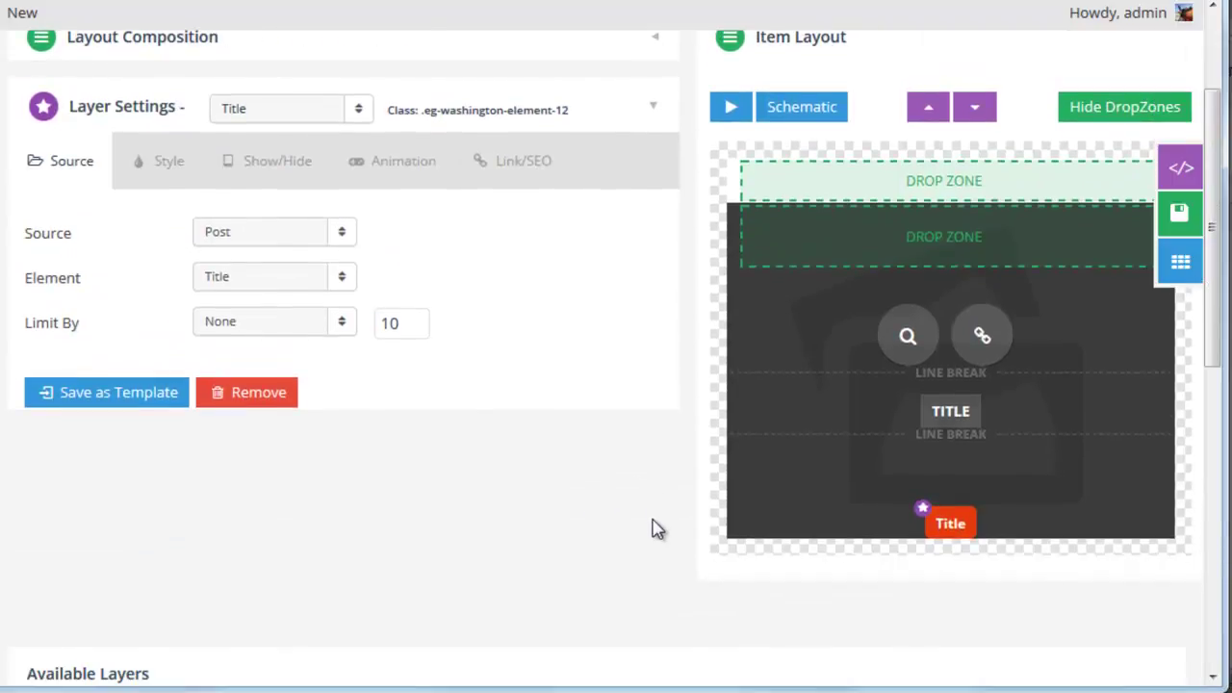
scroll(654, 528, up, 2)
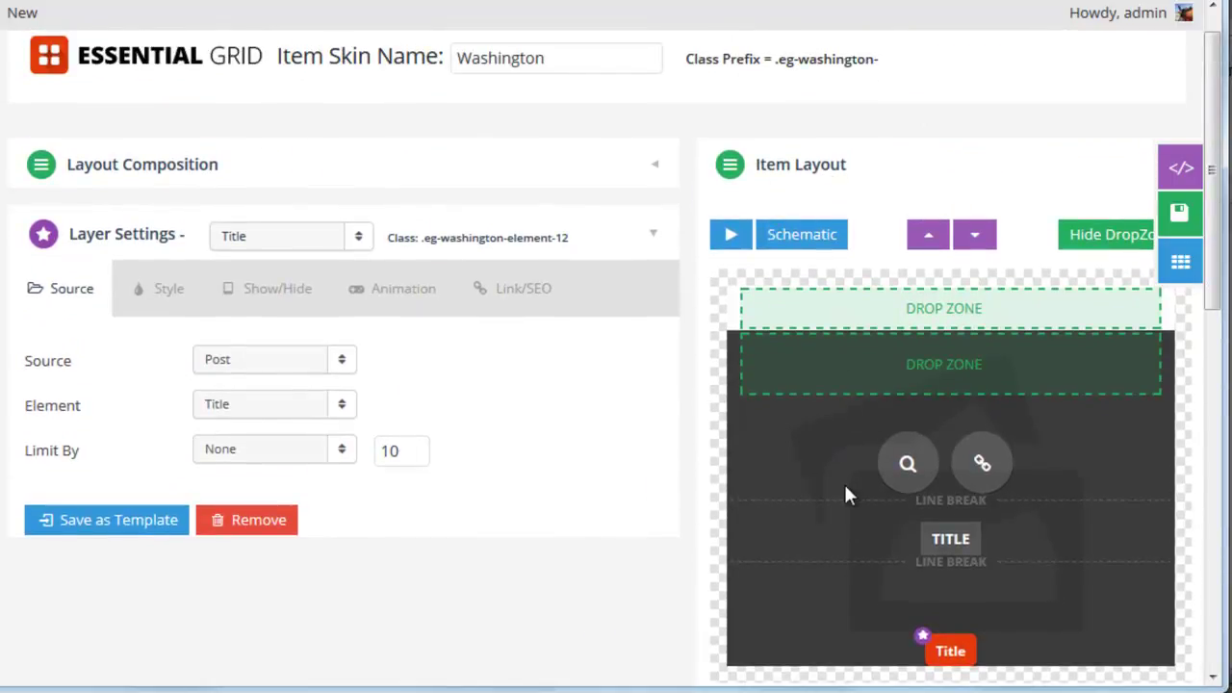
click(950, 655)
click(255, 527)
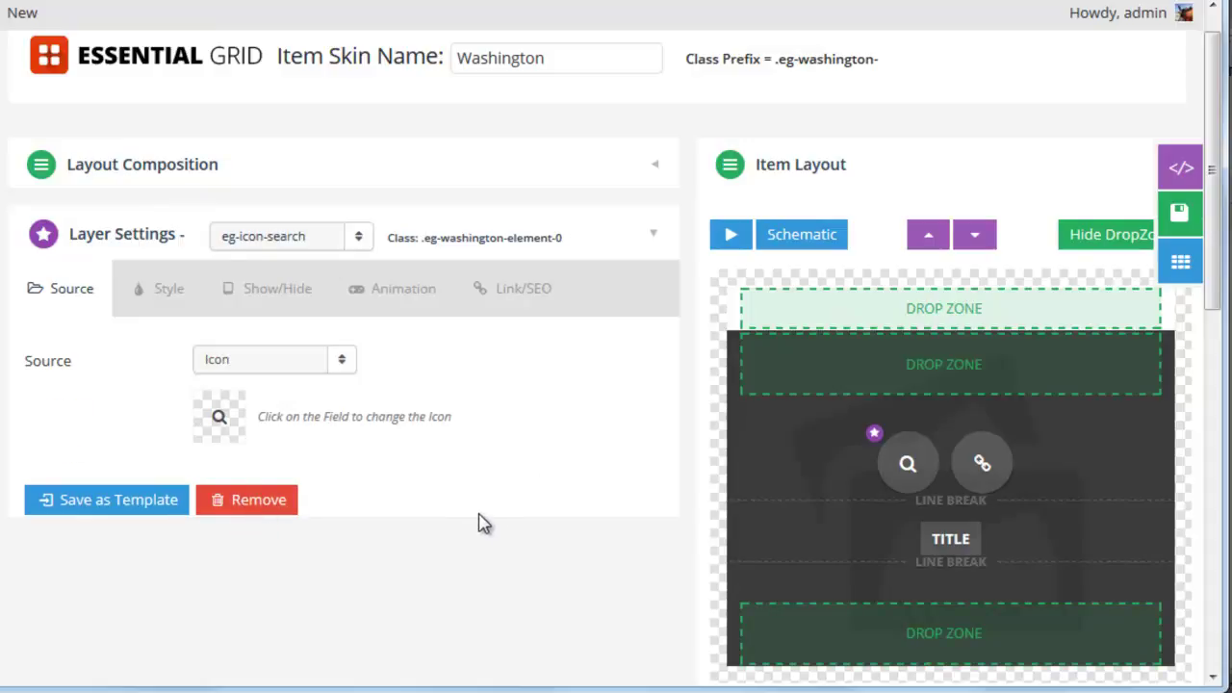
Open the cover settings in the Washington skin's layout composition.
scroll(479, 517, down, 1)
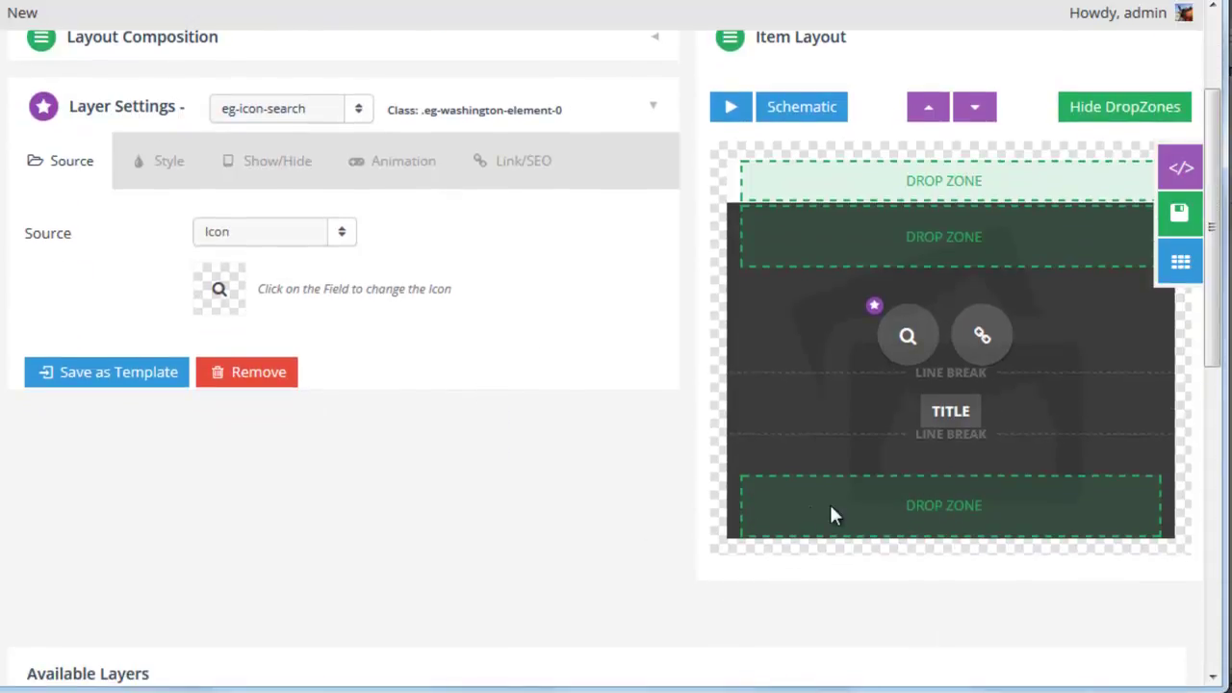
scroll(1025, 510, up, 1)
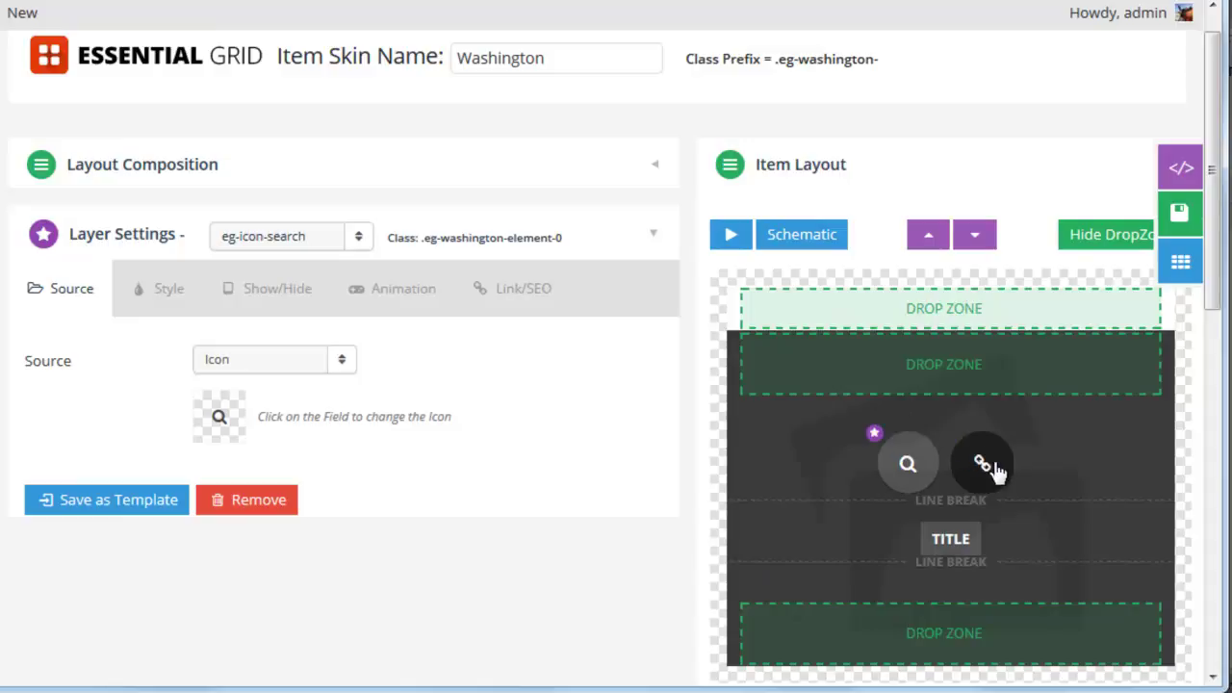
click(564, 173)
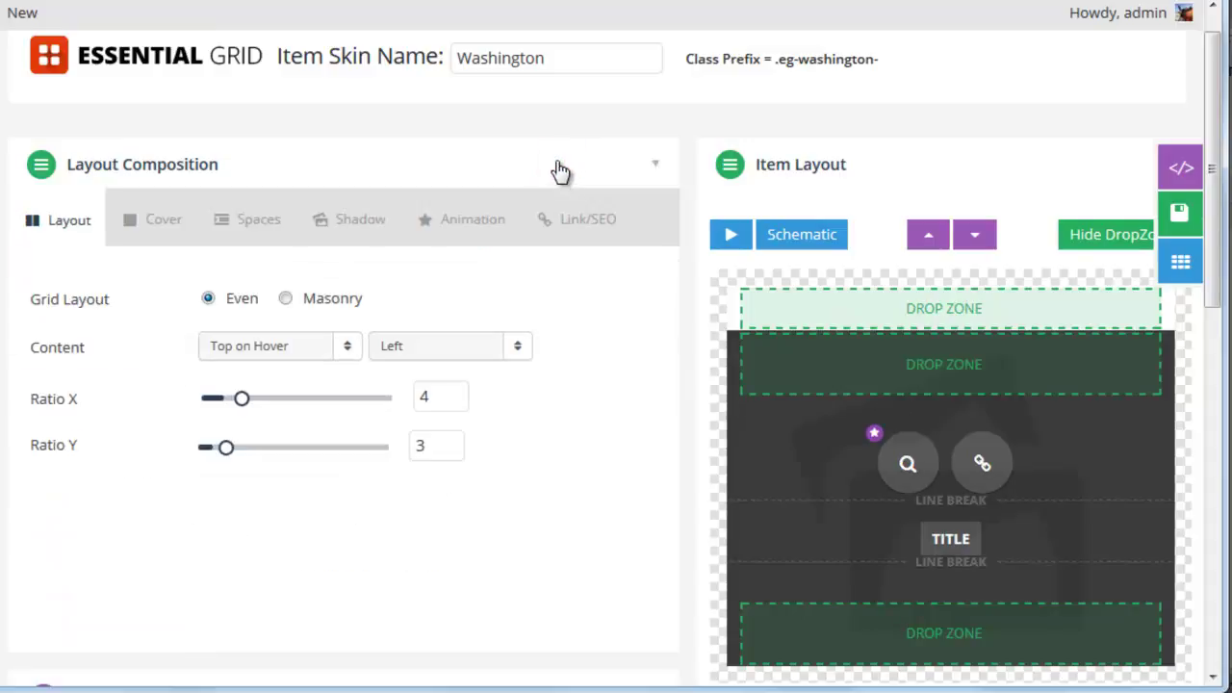
click(164, 219)
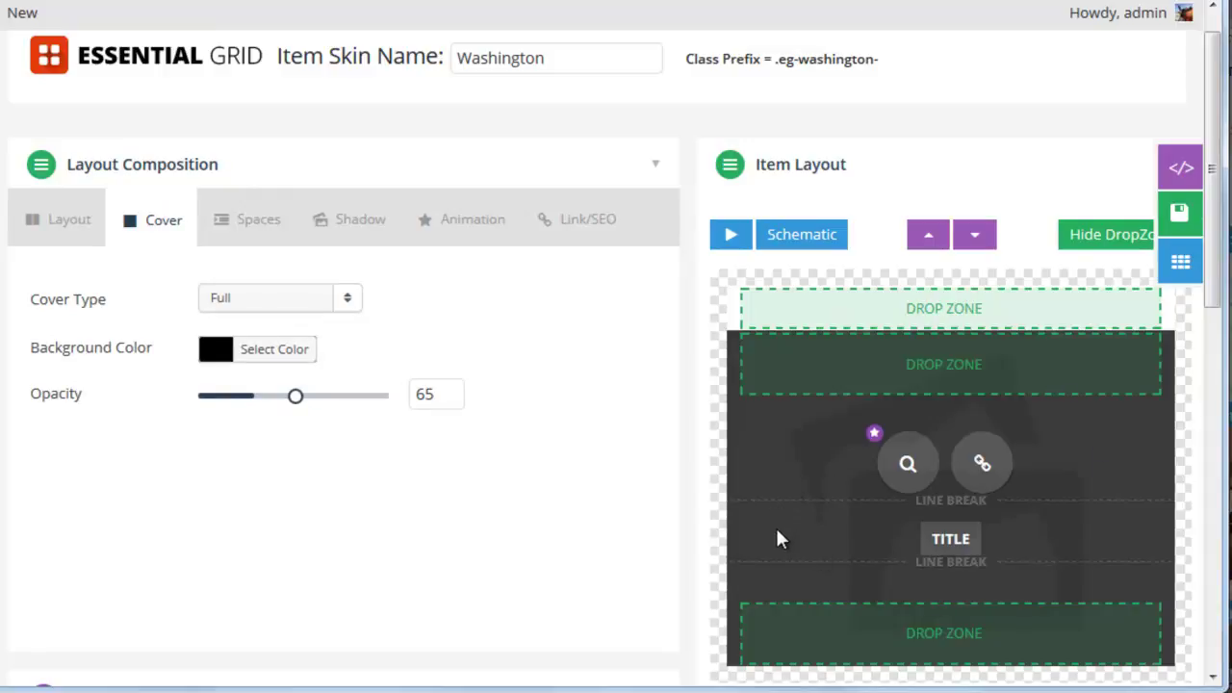
Set the Washington skin's cover background color to the red swatch #dd3333.
click(276, 354)
click(274, 603)
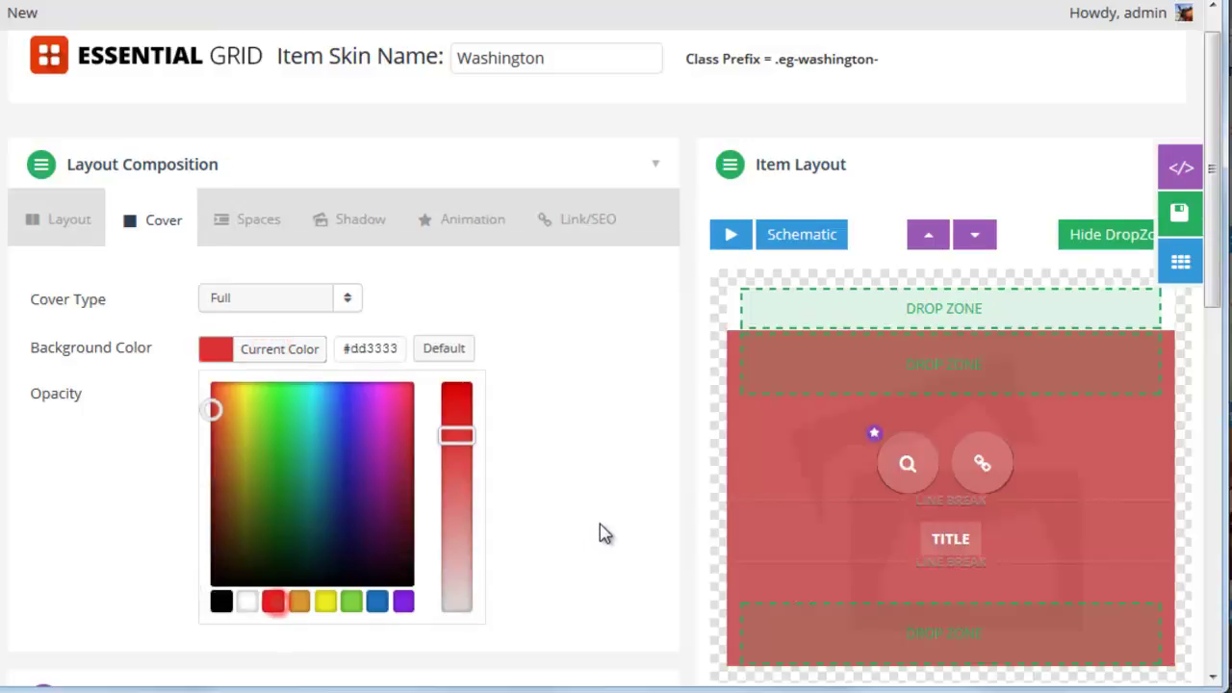
click(599, 527)
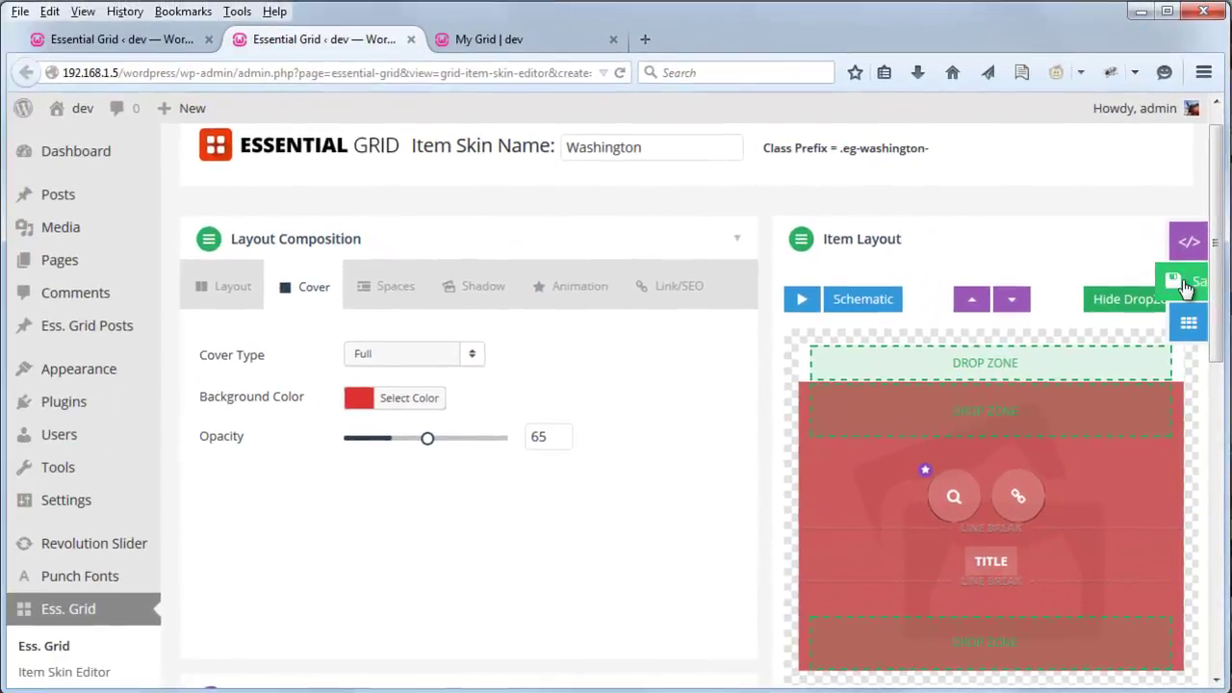
Save the Washington skin and preview the cover on the Beach item of the published My Grid page.
click(1179, 261)
click(506, 39)
click(620, 72)
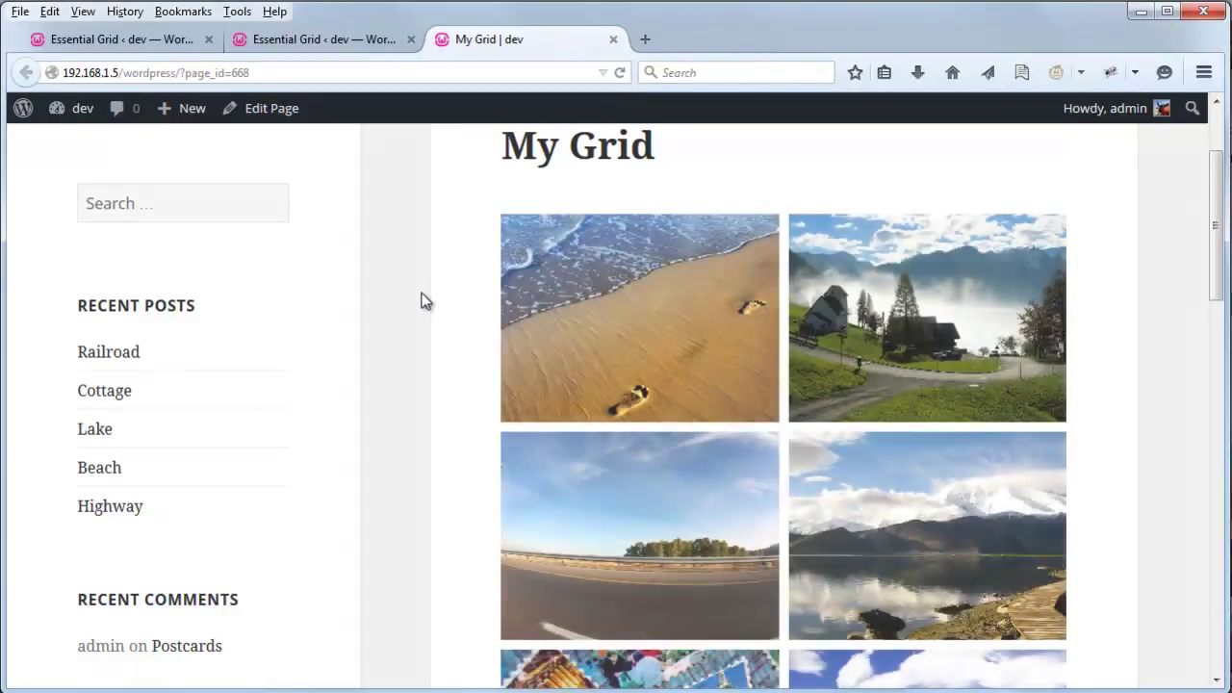
mouse_move(681, 278)
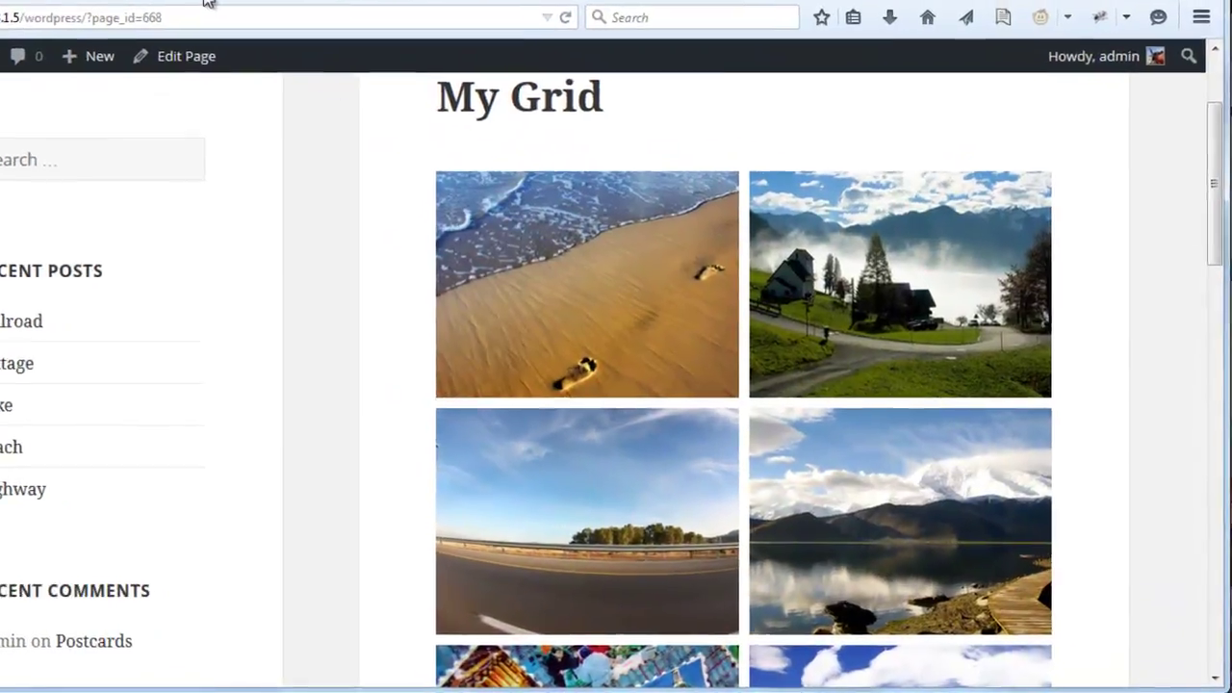
Return to the skin editor and examine the Full Item and Content spacing settings and the shadow settings.
click(283, 38)
click(391, 295)
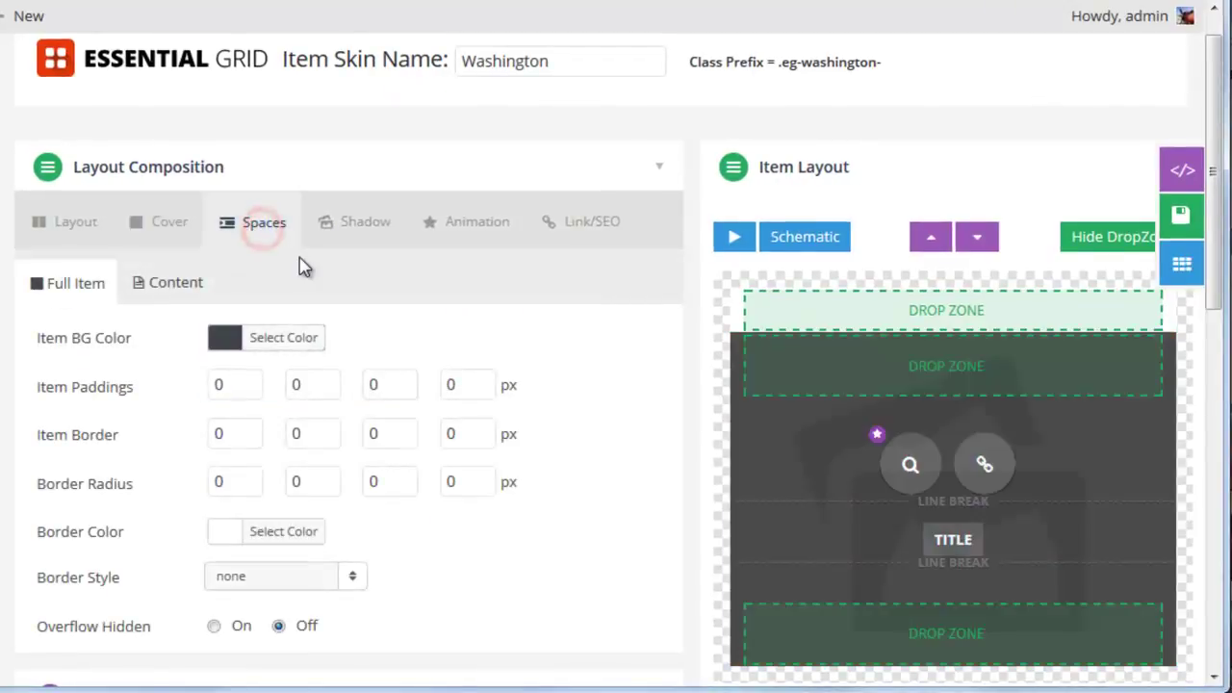
scroll(613, 398, down, 2)
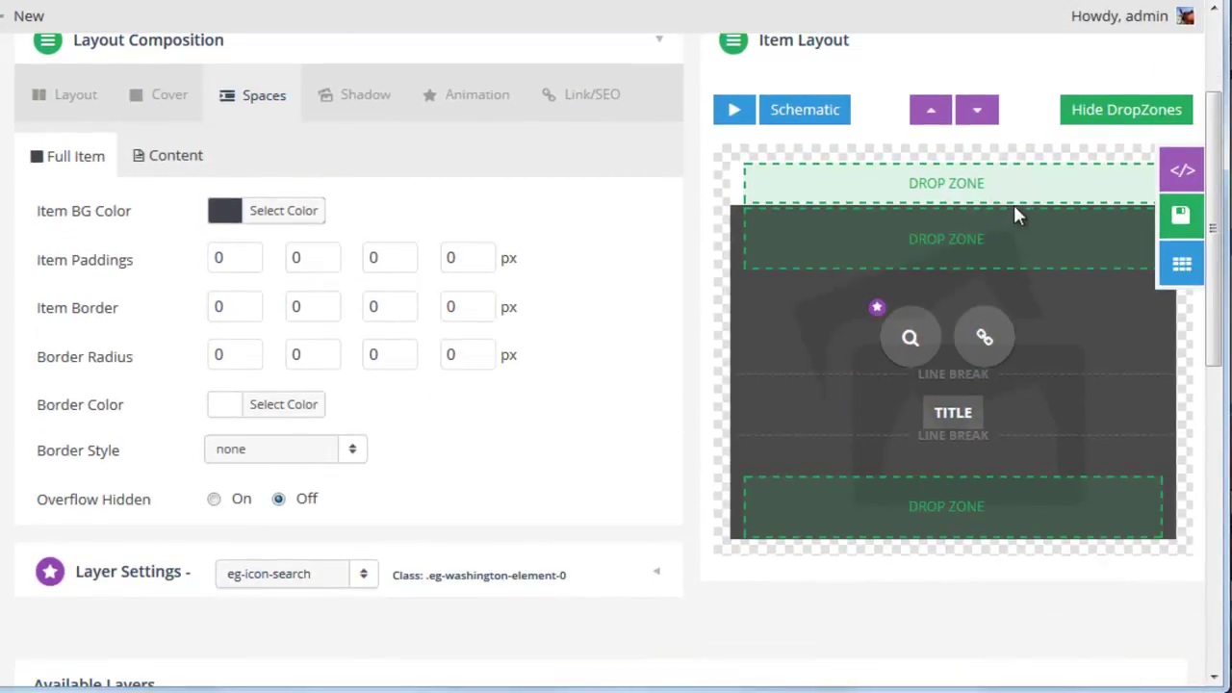
scroll(554, 377, up, 2)
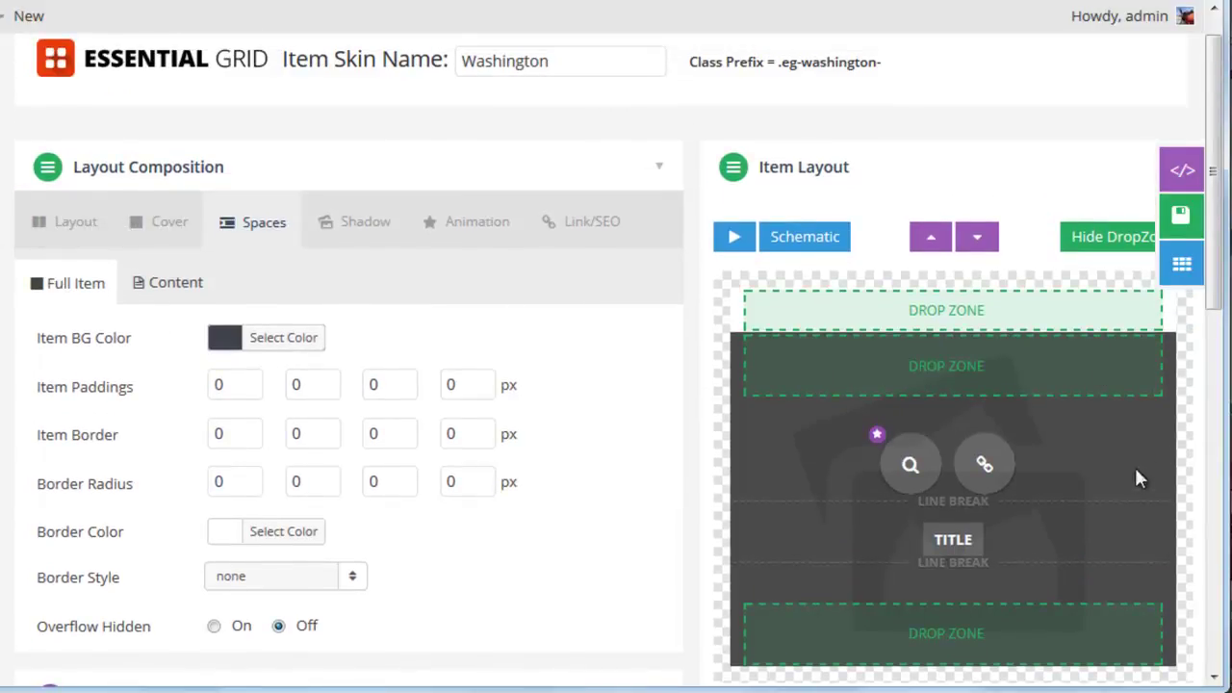
click(167, 289)
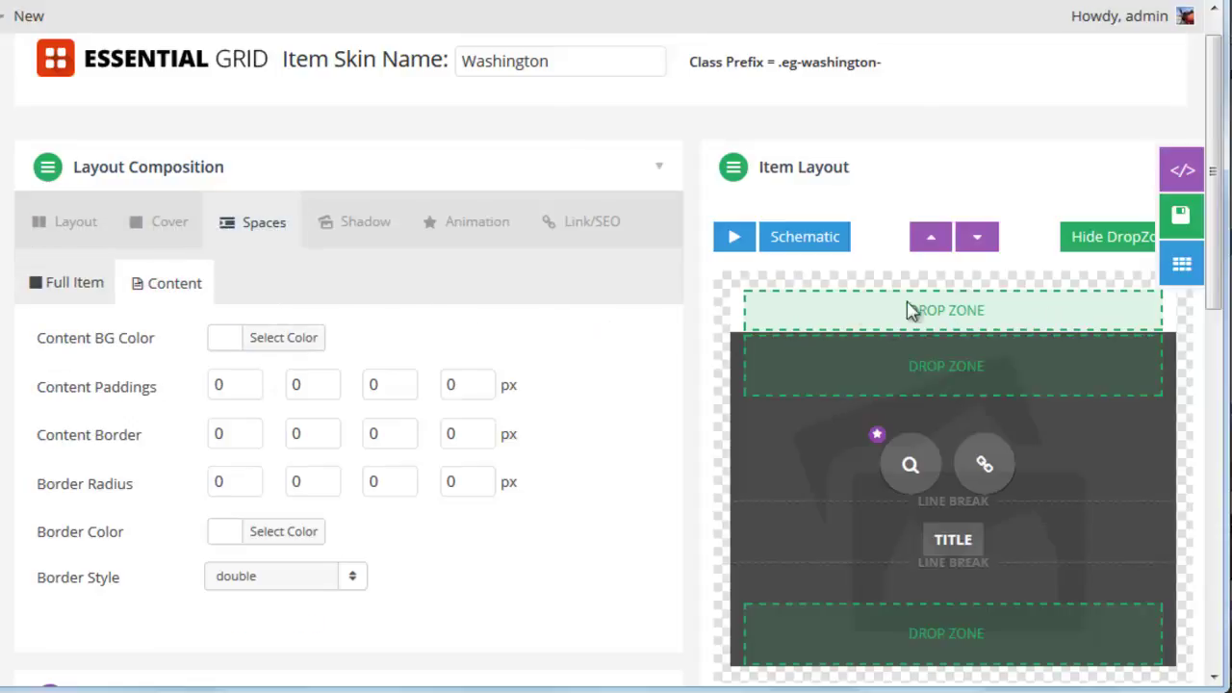
click(362, 217)
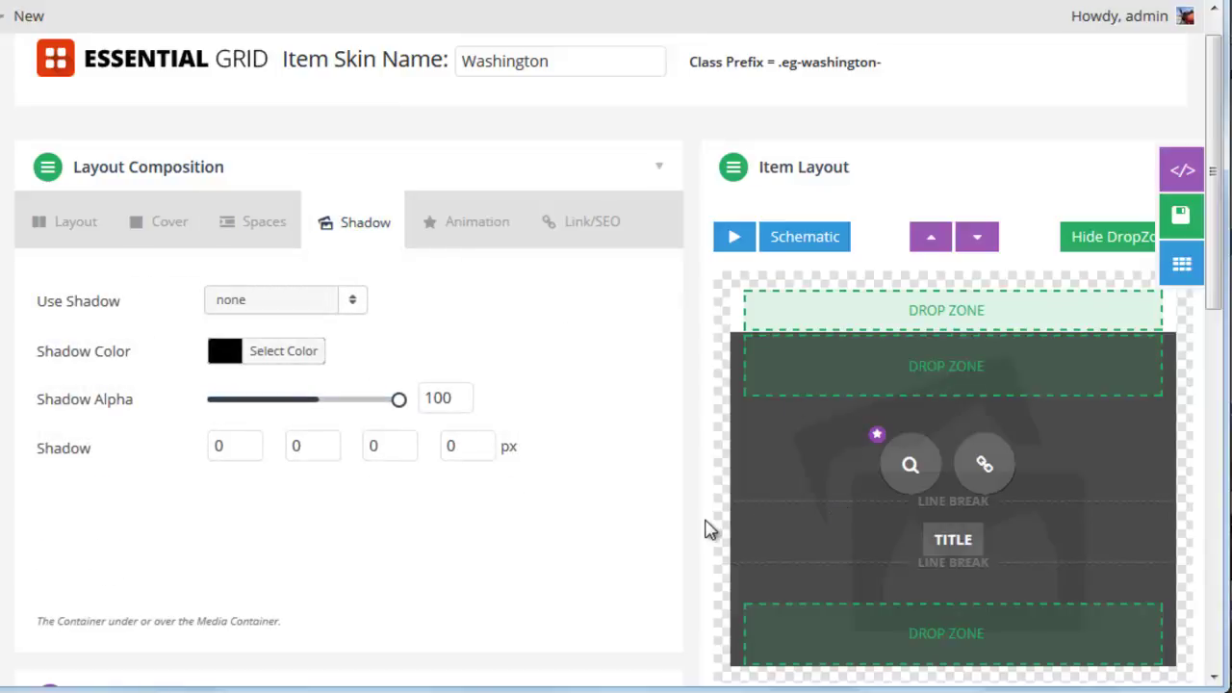
Set the skin's media animation to Zoom to Back and save the skin.
click(460, 233)
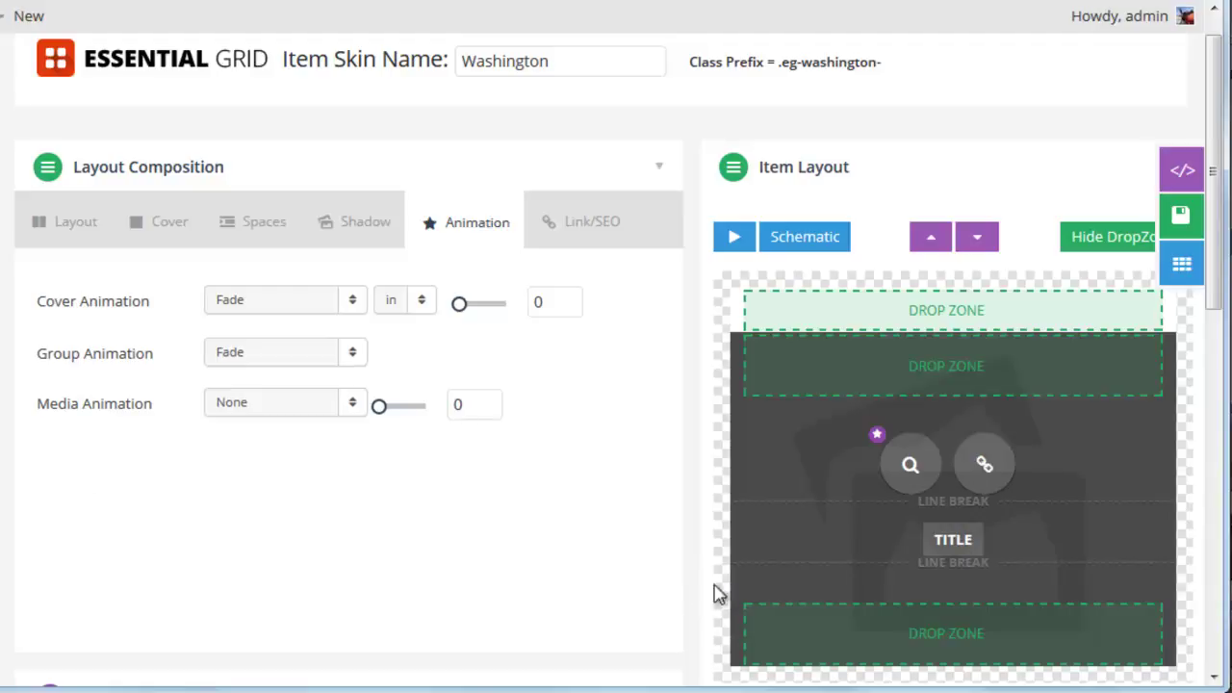
click(267, 406)
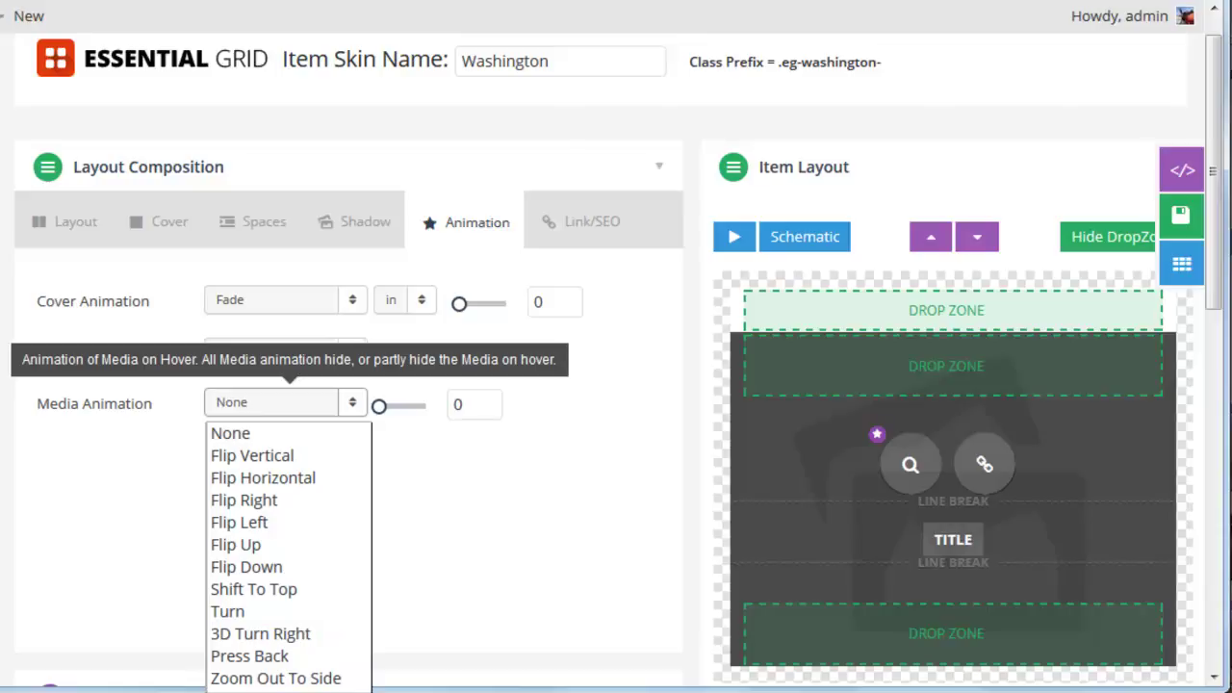
click(363, 660)
click(1183, 248)
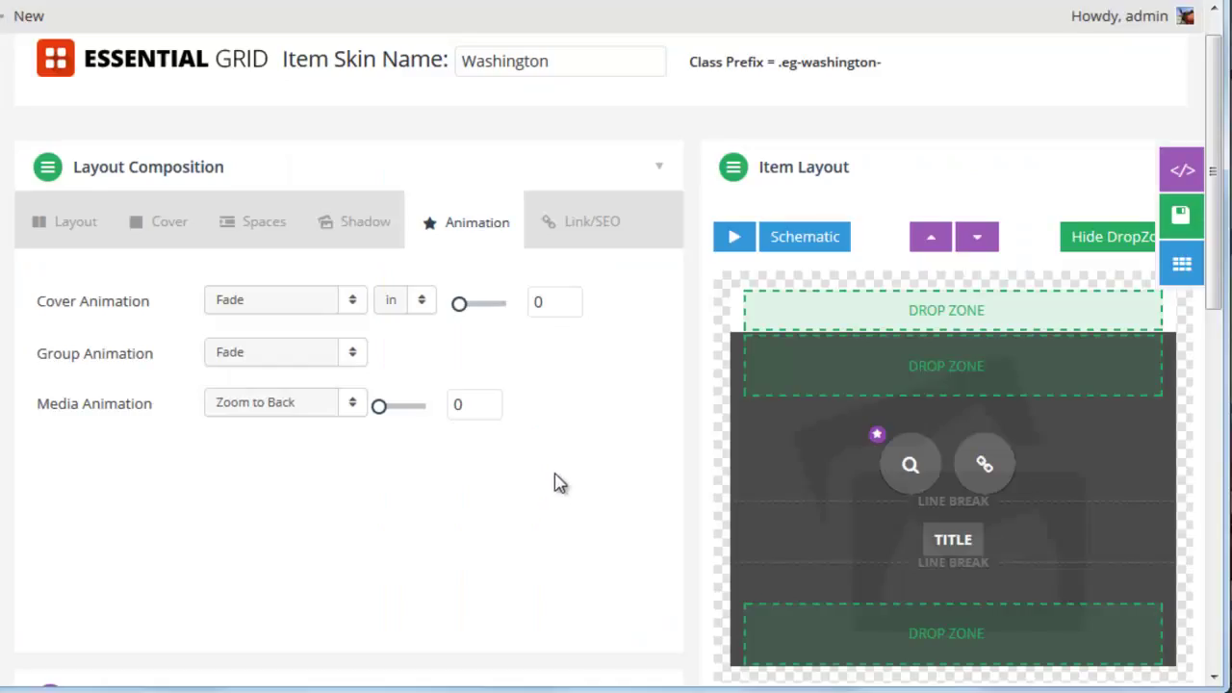
Set the skin's Add Link To option to Cover in the Link/SEO settings.
click(585, 221)
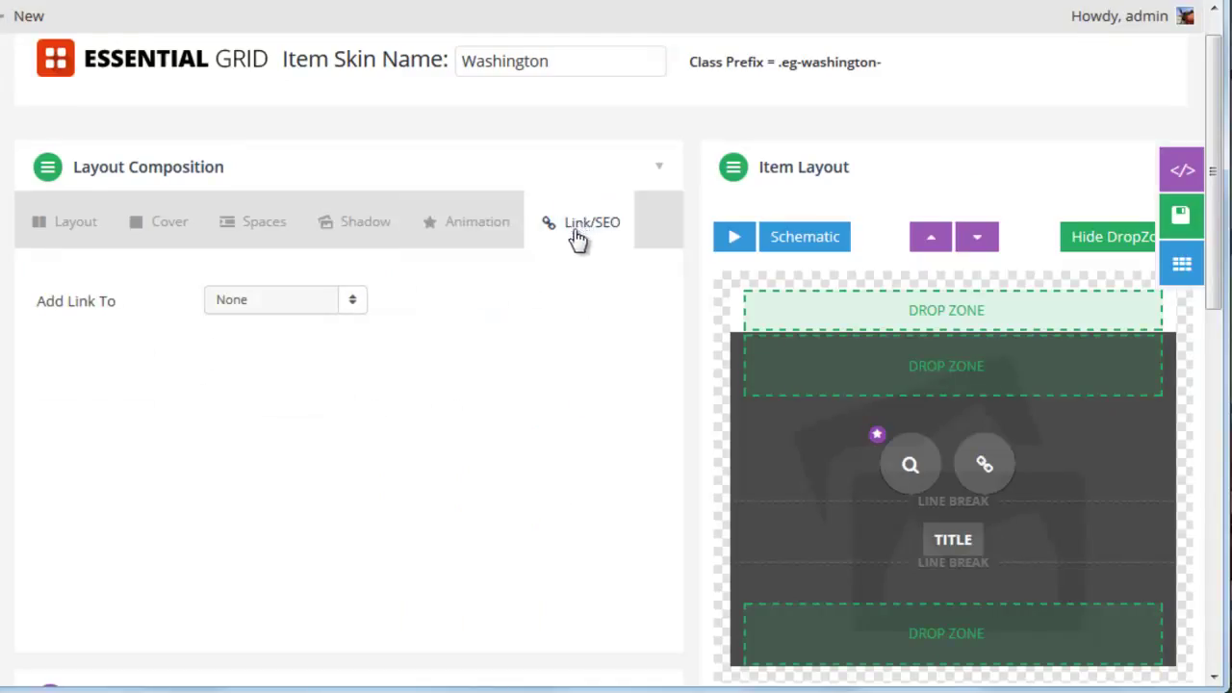
click(318, 303)
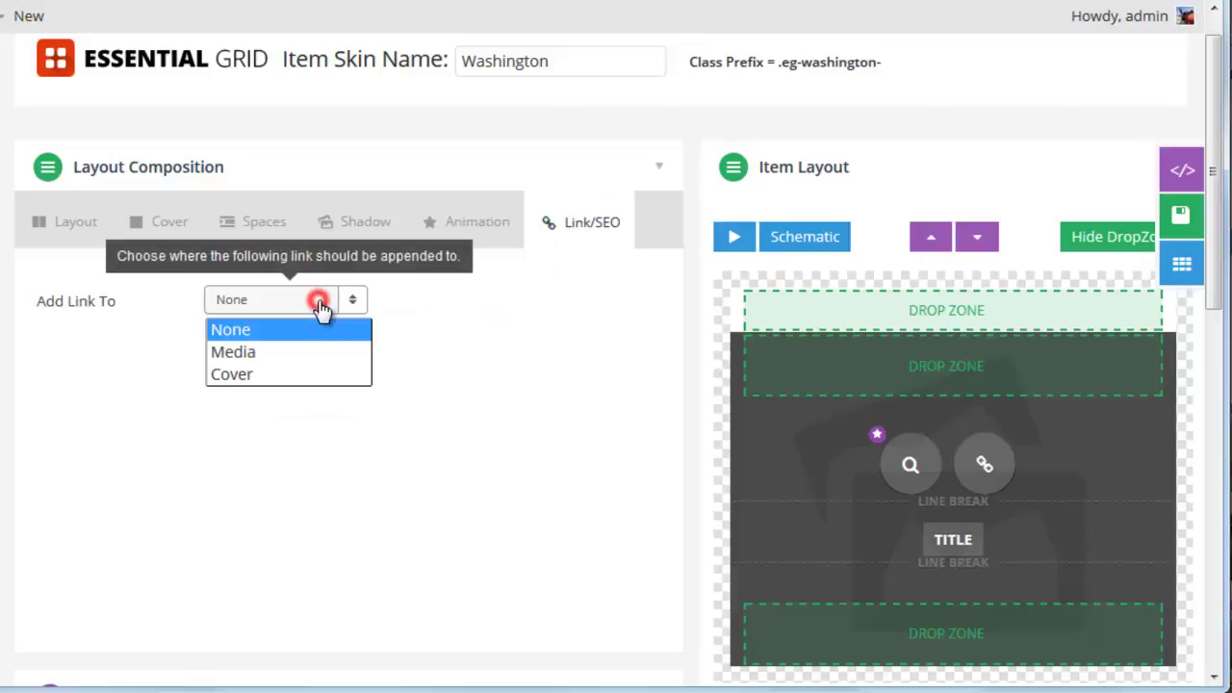
click(271, 375)
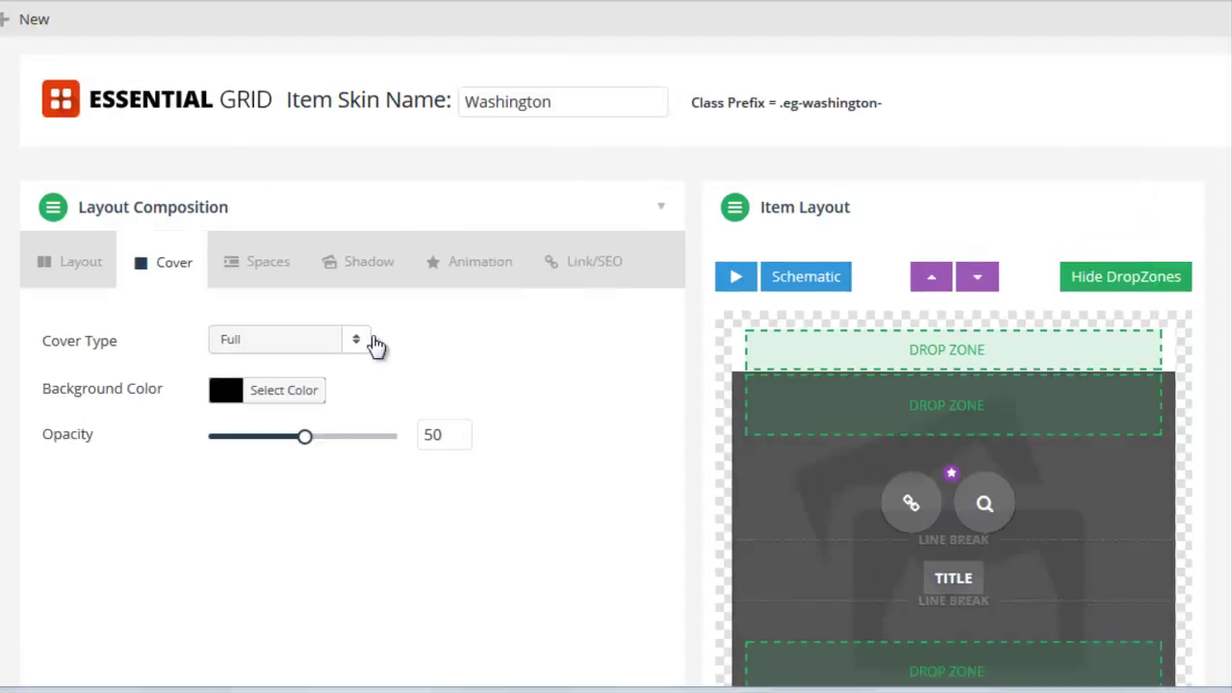
Collapse the layout composition settings and examine the item layout through its animation preview and schematic view.
click(654, 214)
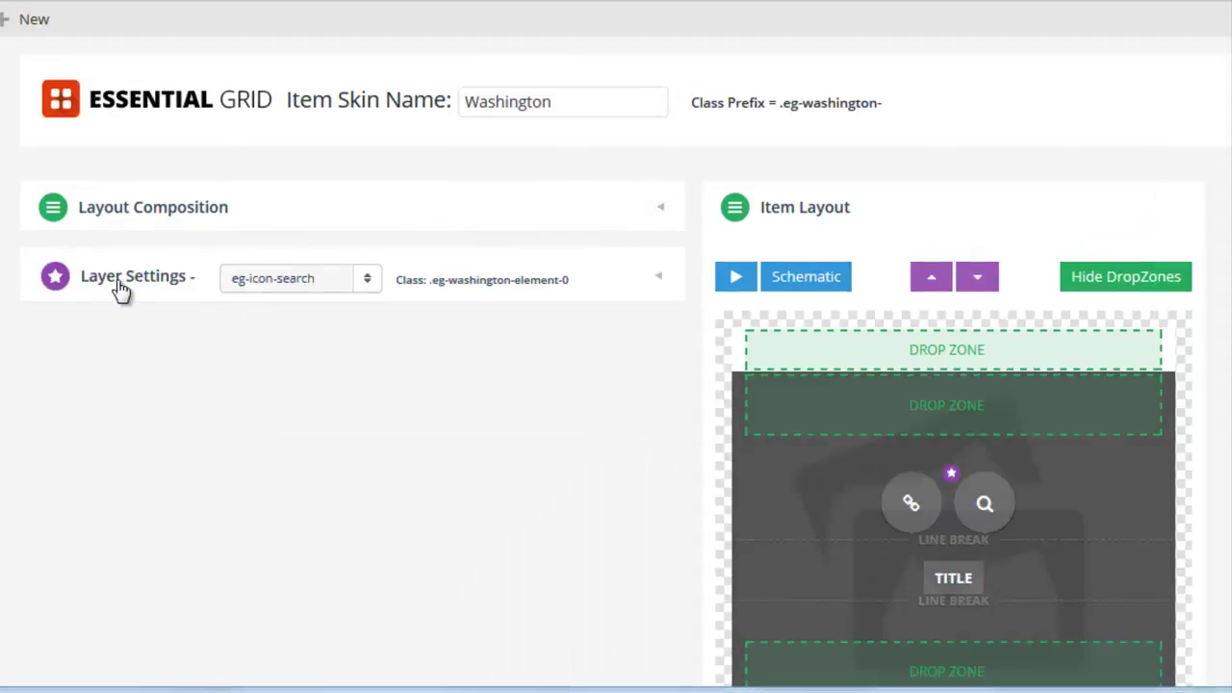
click(736, 278)
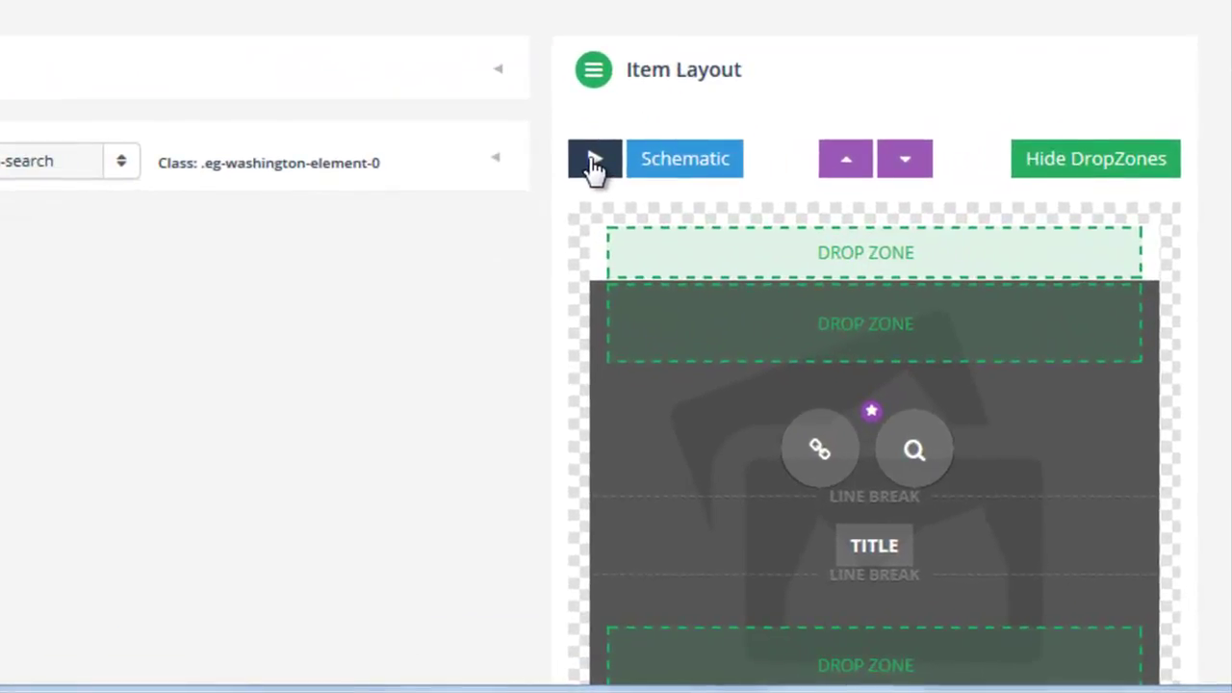
click(594, 162)
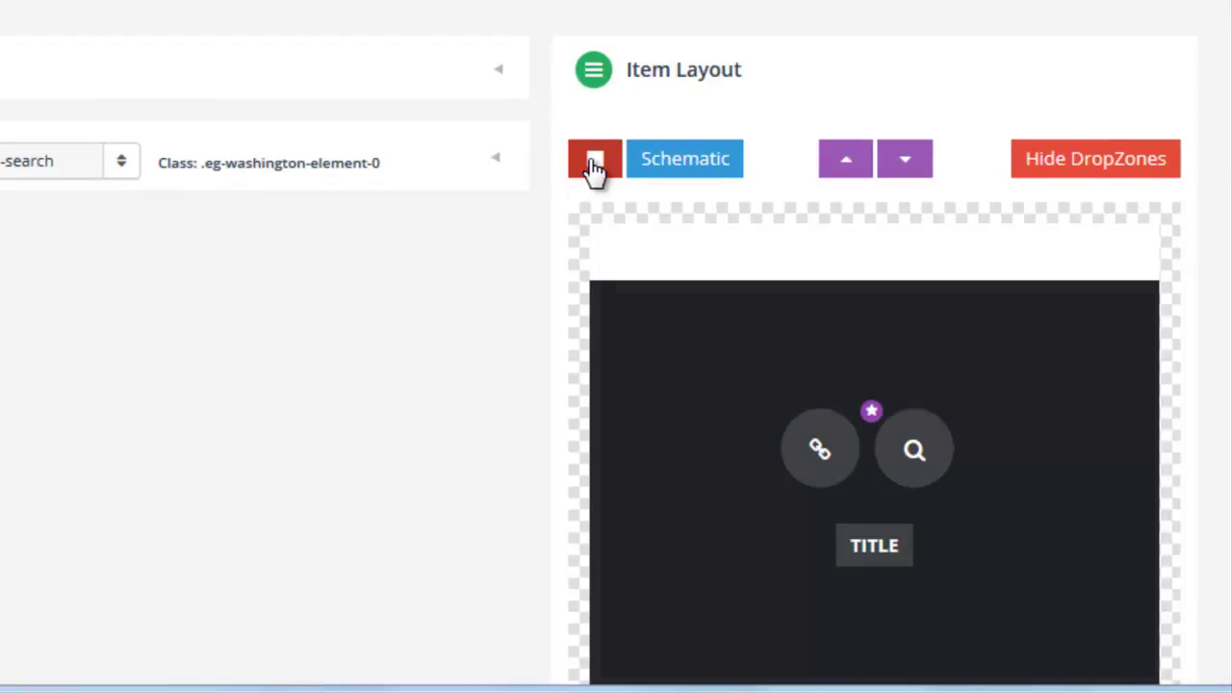
click(595, 162)
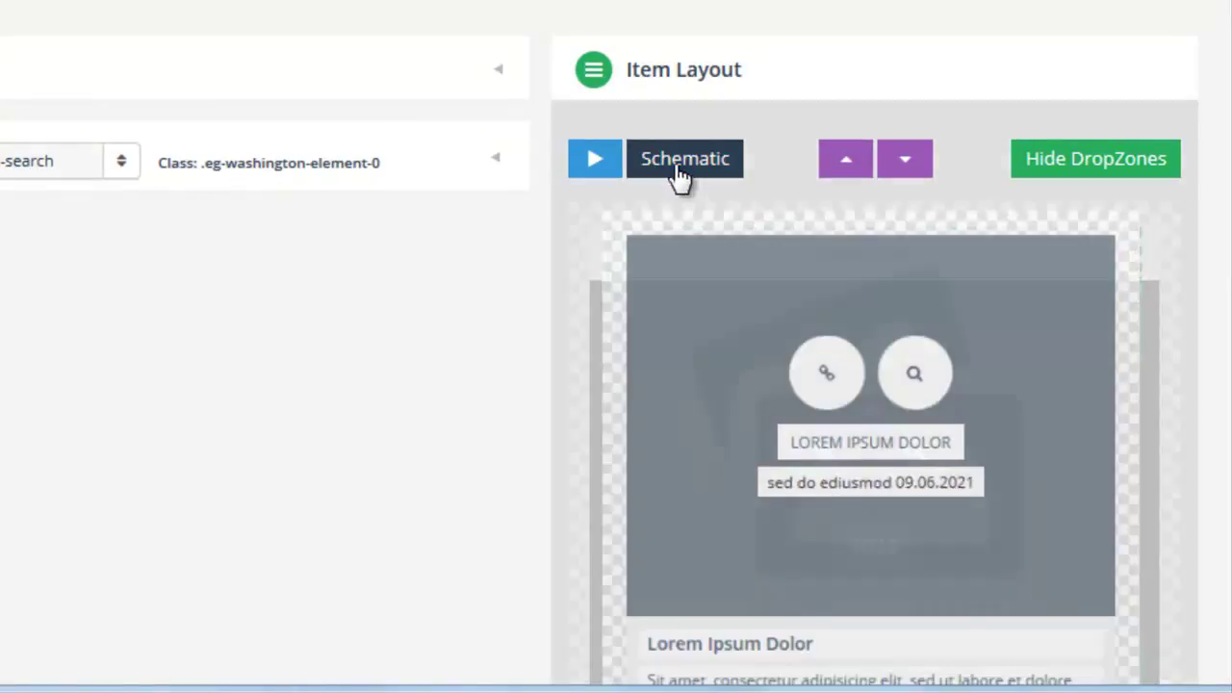
click(678, 171)
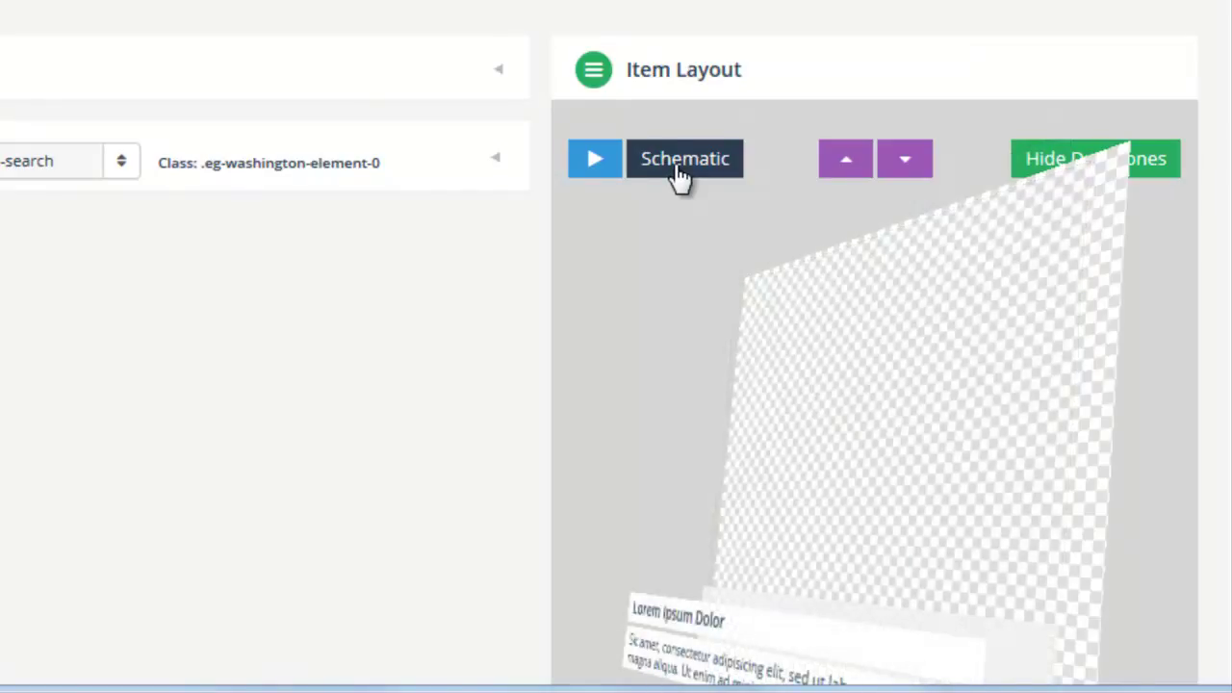
click(680, 163)
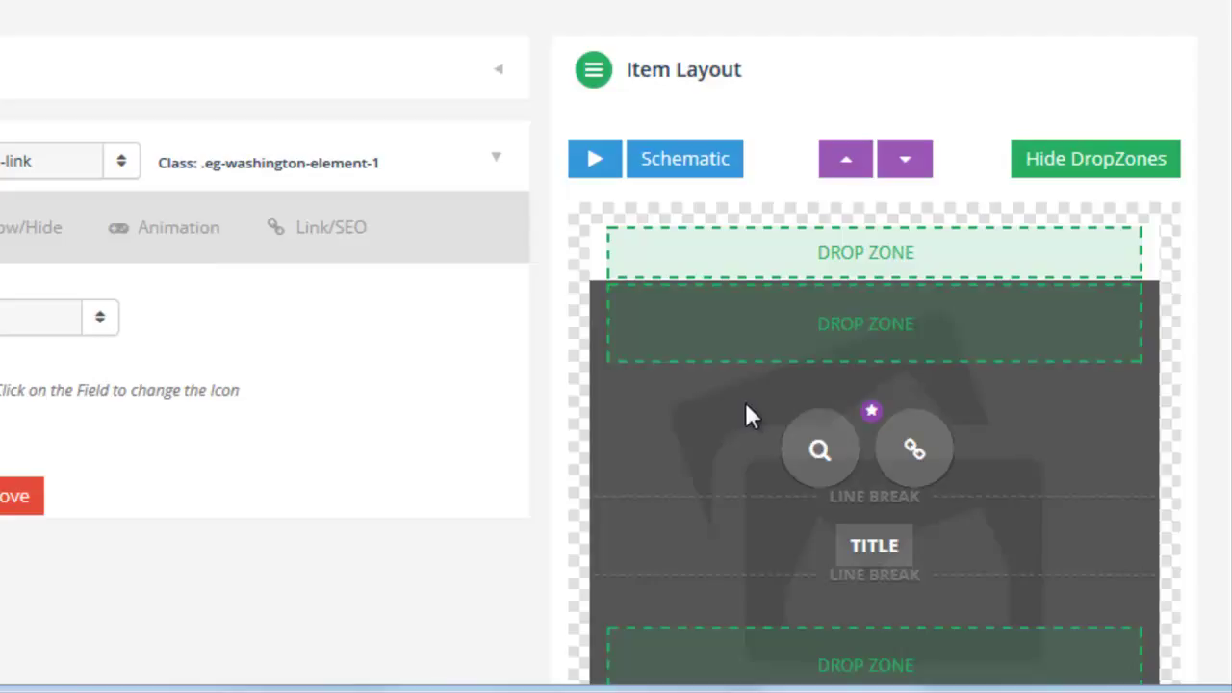
Move the link icon layer ahead of the search icon in the item layout and toggle the drop zones' visibility.
click(914, 449)
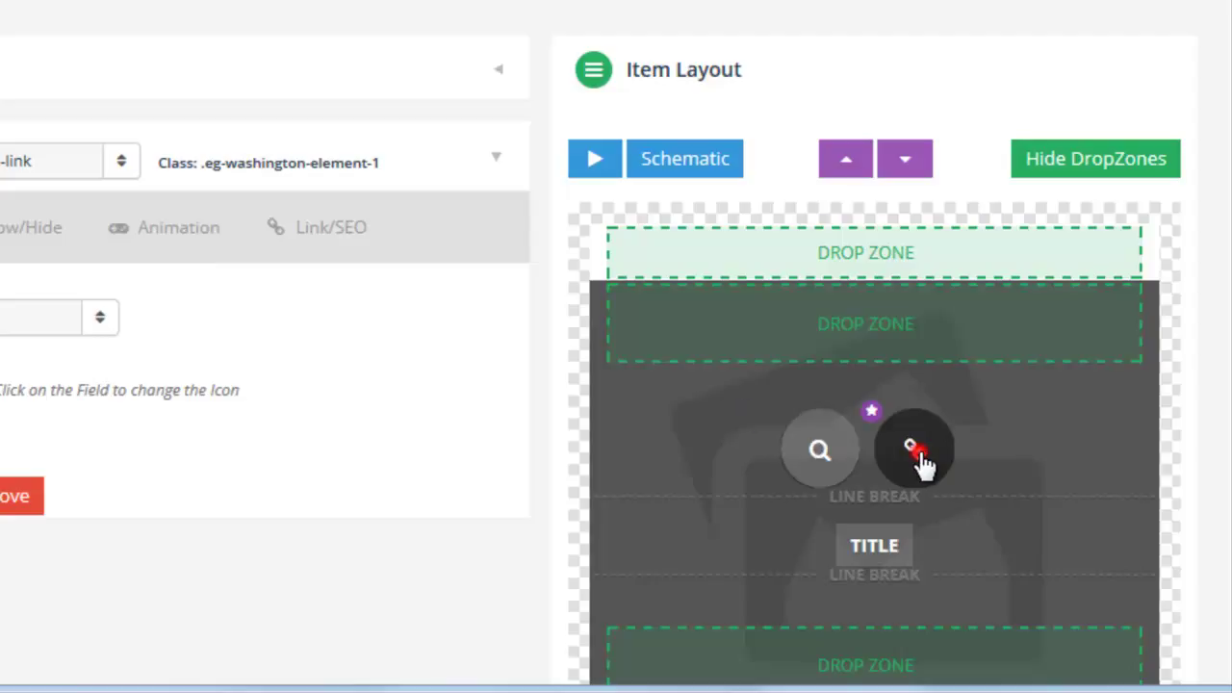
click(844, 164)
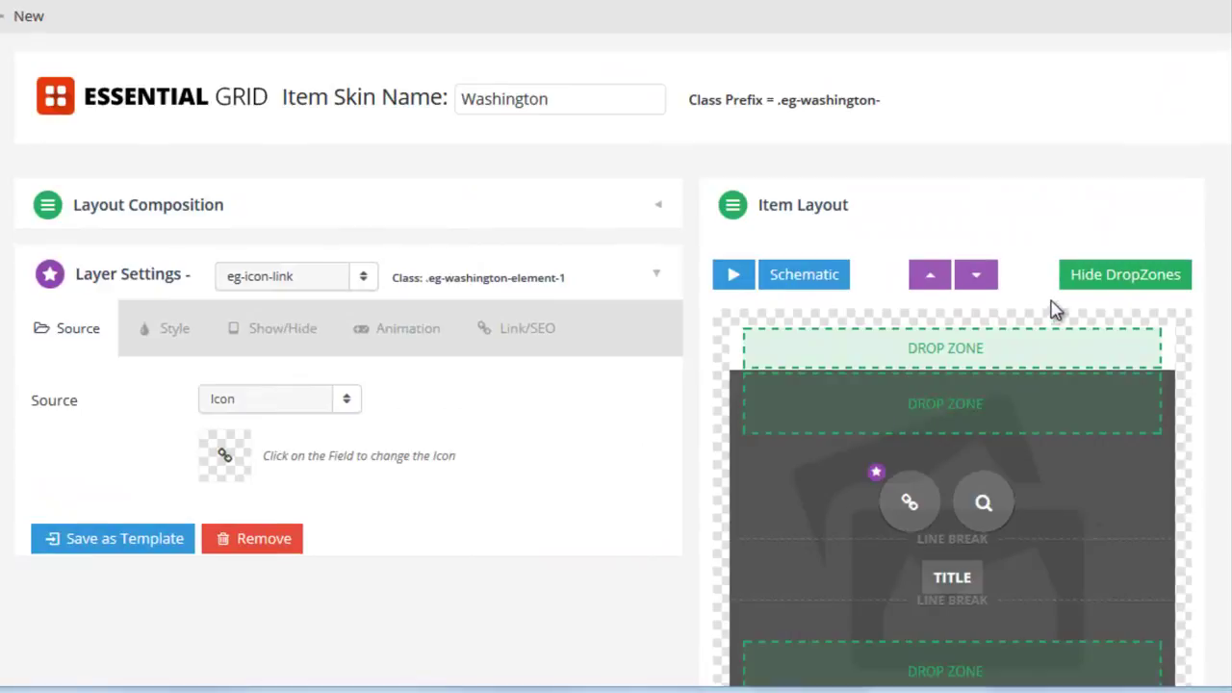
click(1114, 279)
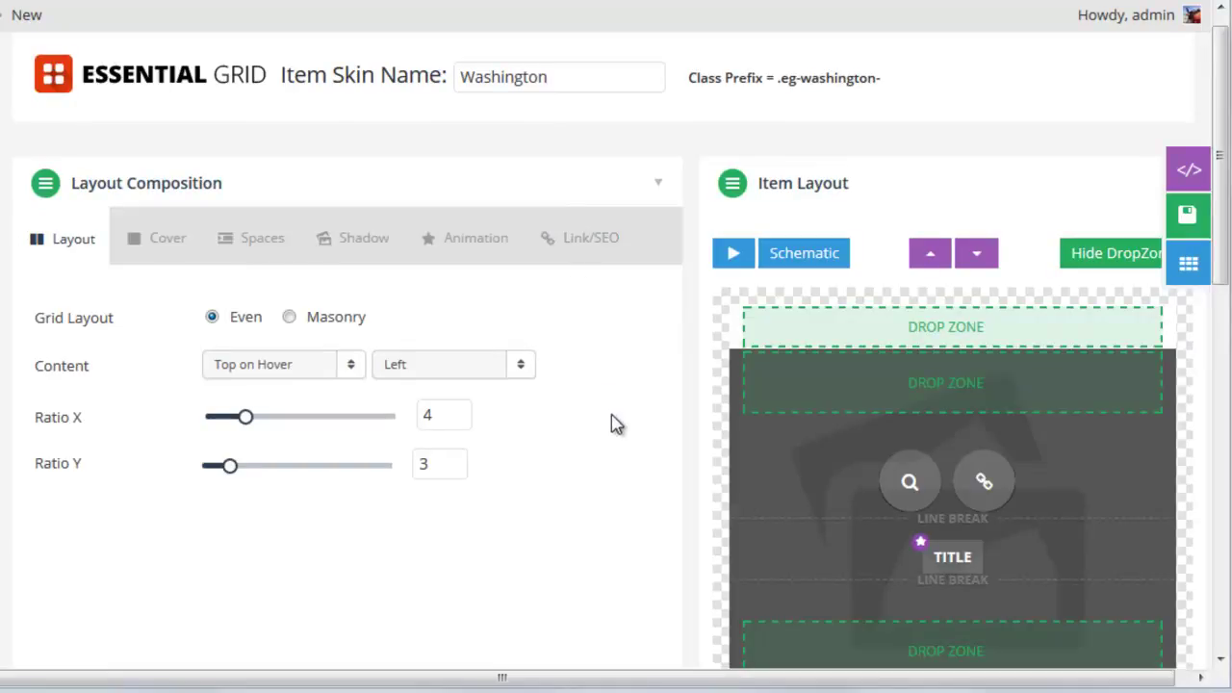
Open the Title layer's settings and review the available source types, keeping Post selected.
click(953, 563)
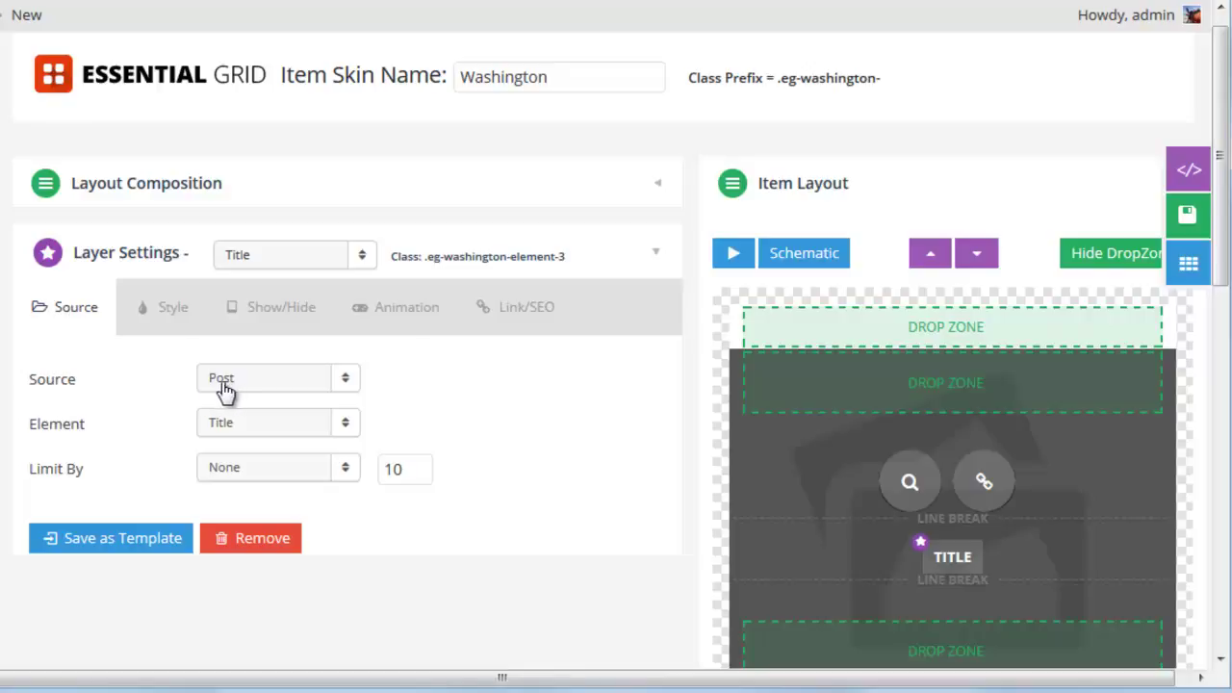
click(296, 388)
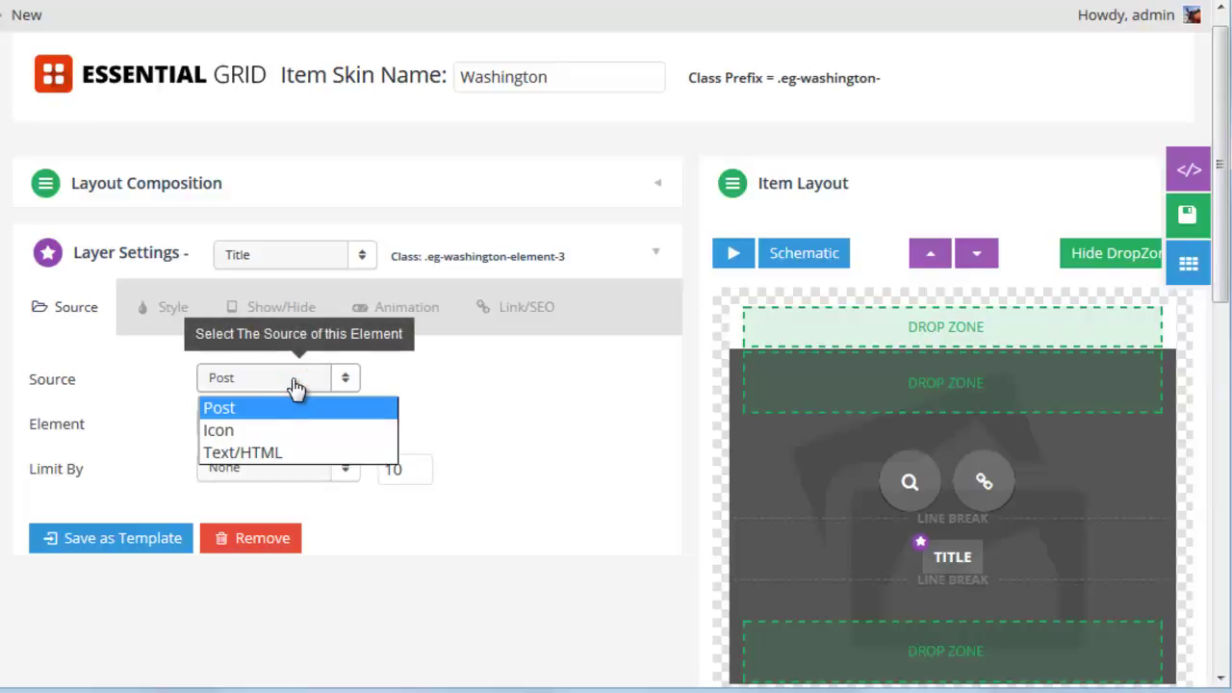
click(868, 484)
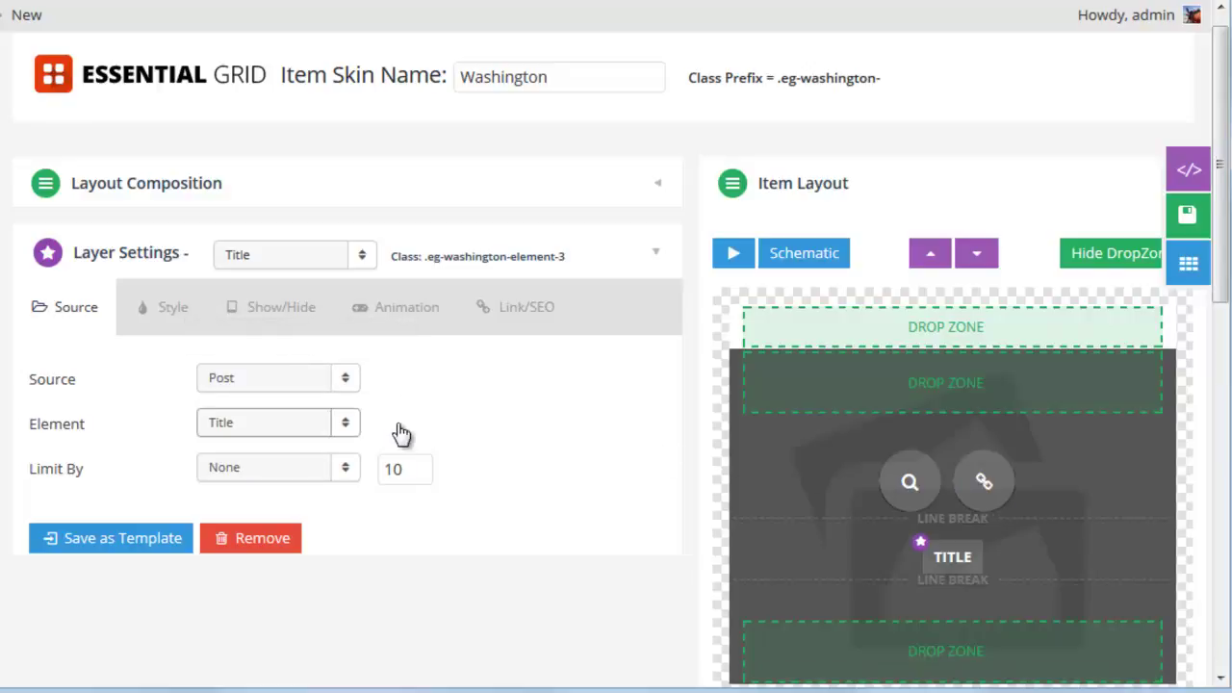
click(341, 380)
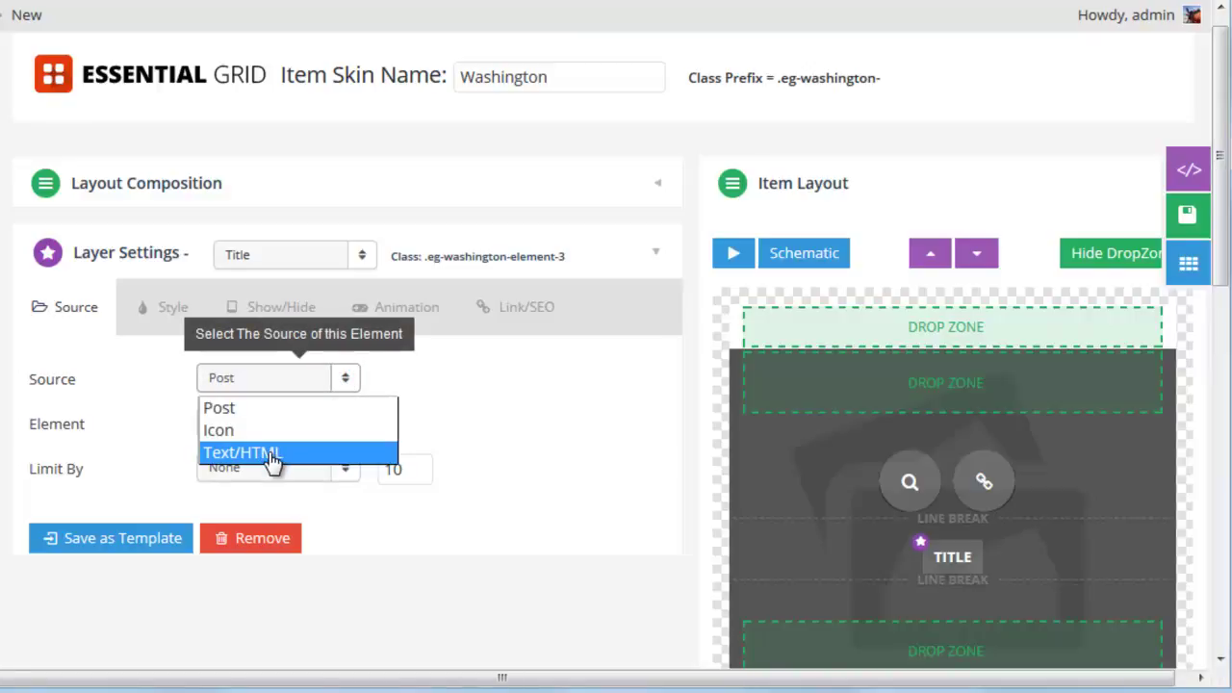
click(280, 410)
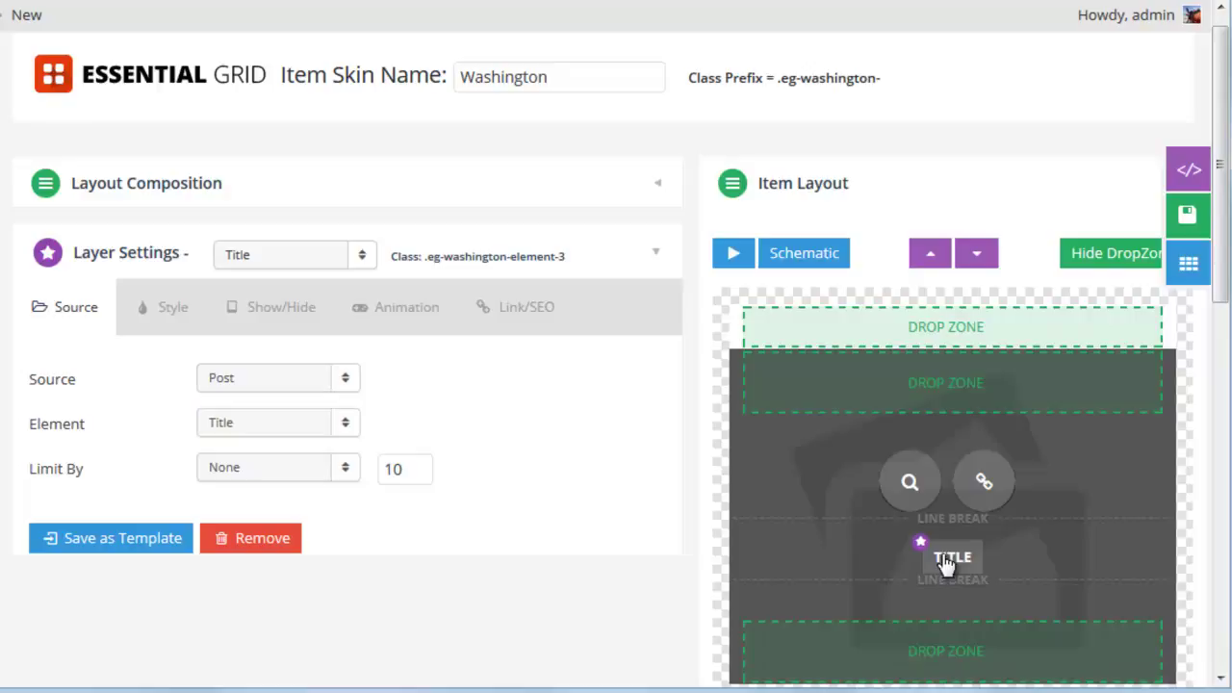
Review the post elements available to the Title layer and change its element to Content.
click(252, 433)
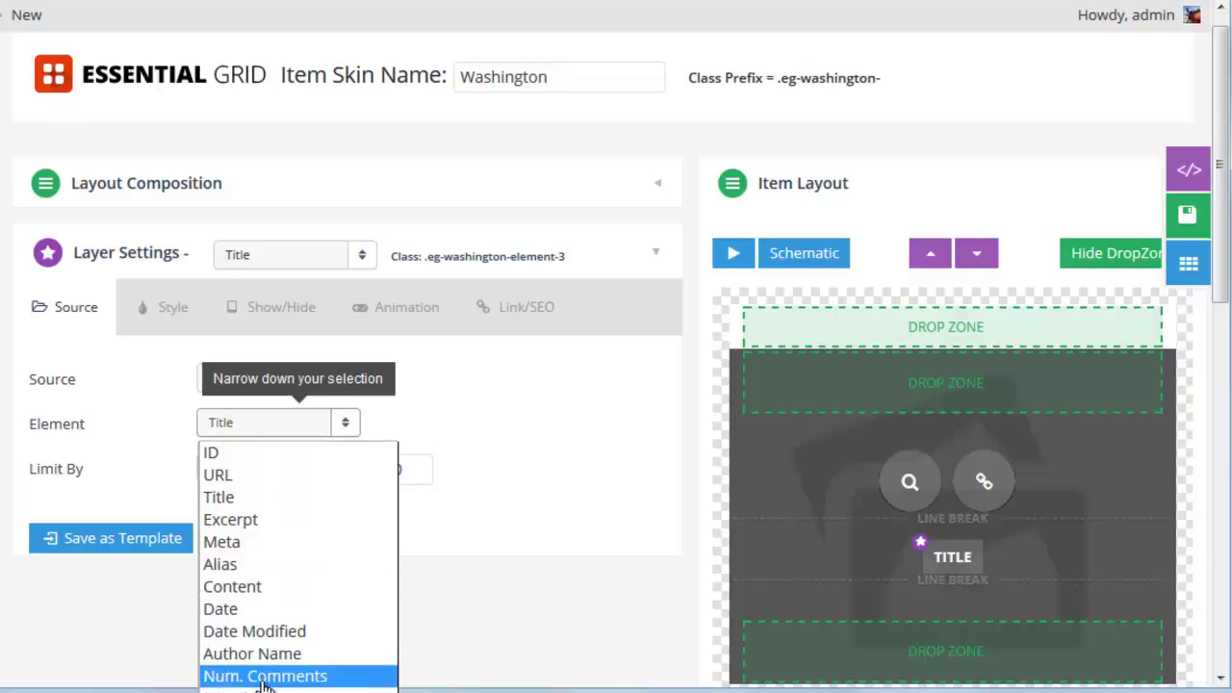
click(594, 453)
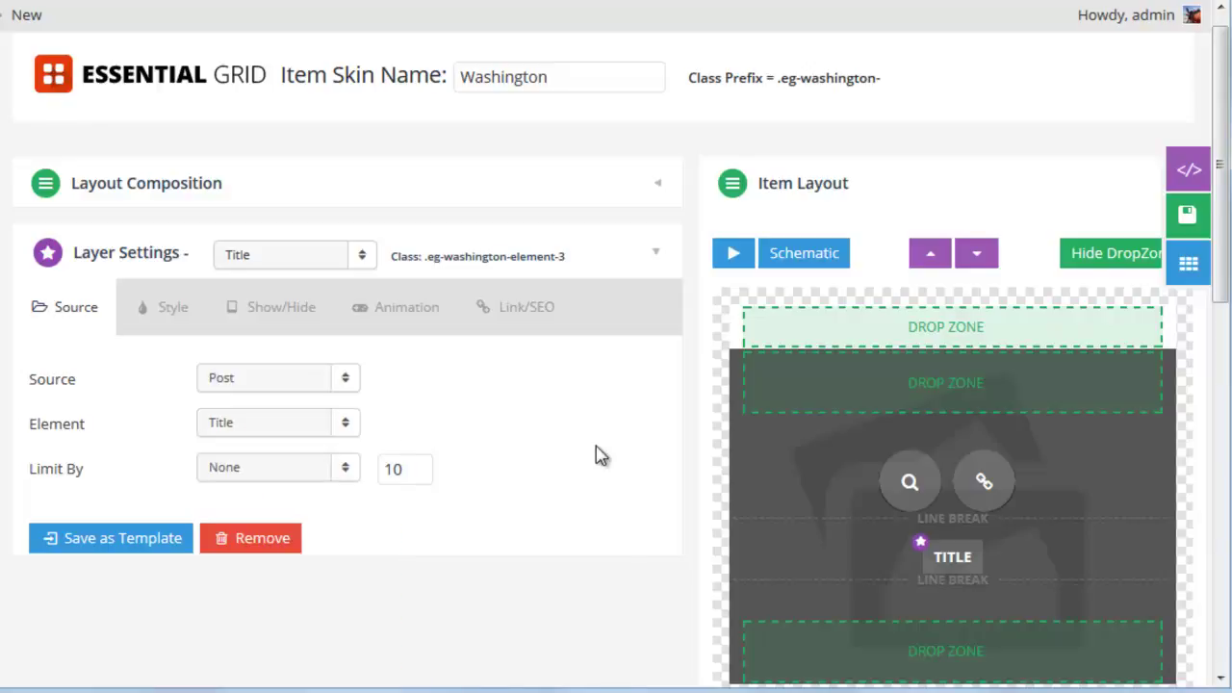
click(319, 429)
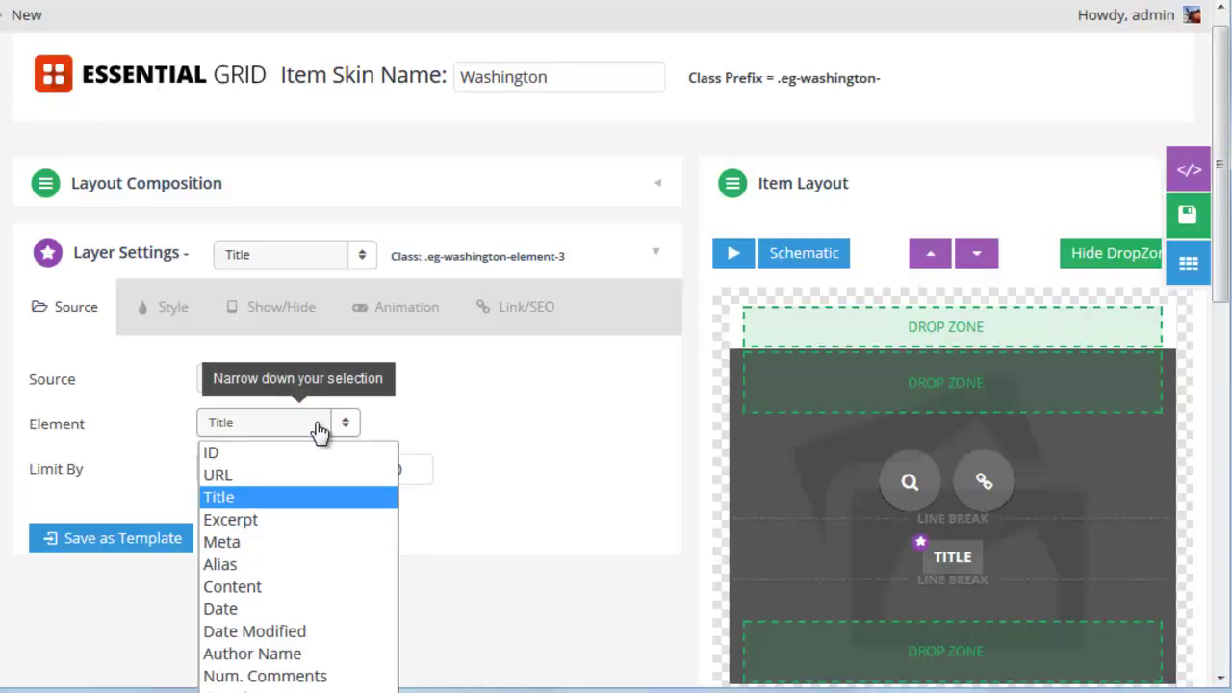
click(252, 585)
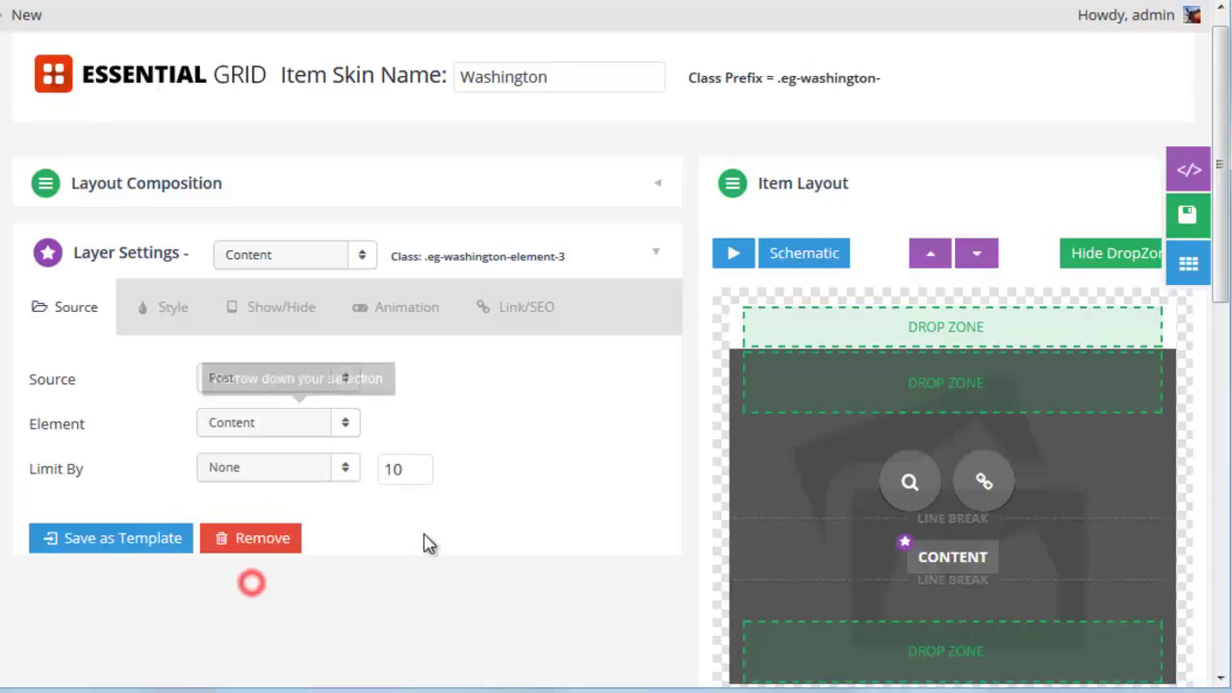
Set the Content layer's text limit to Words, switch it to Characters, and select the limit value for editing.
click(308, 476)
click(270, 519)
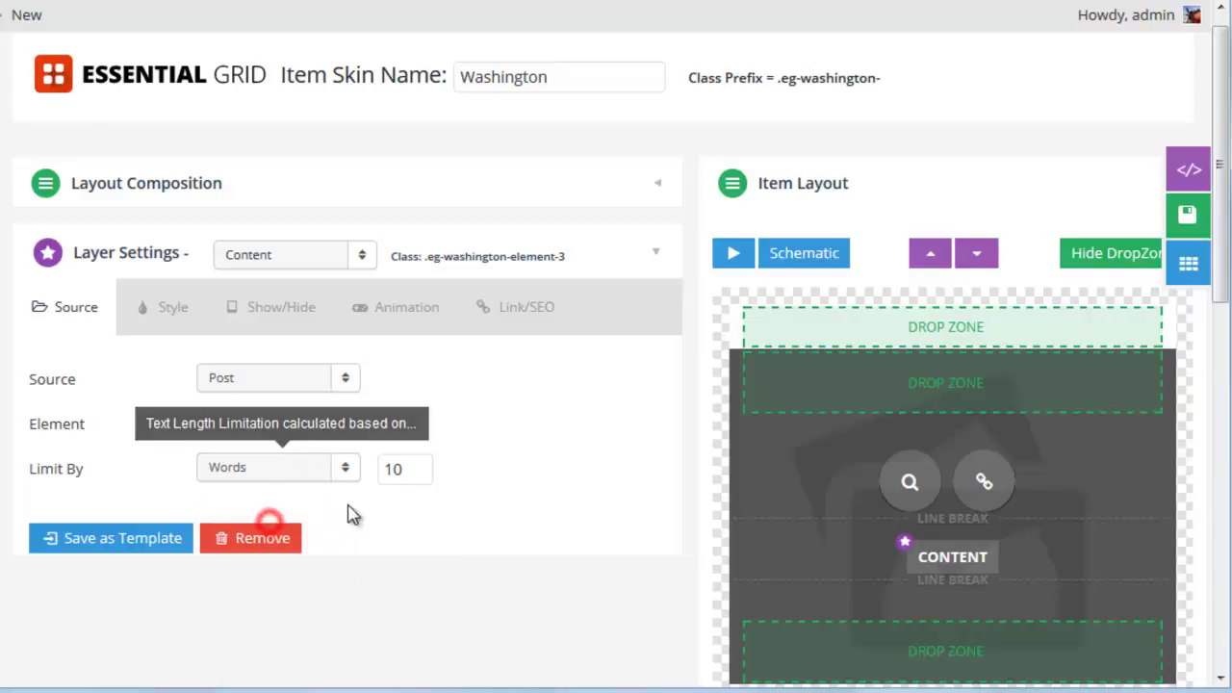
click(310, 469)
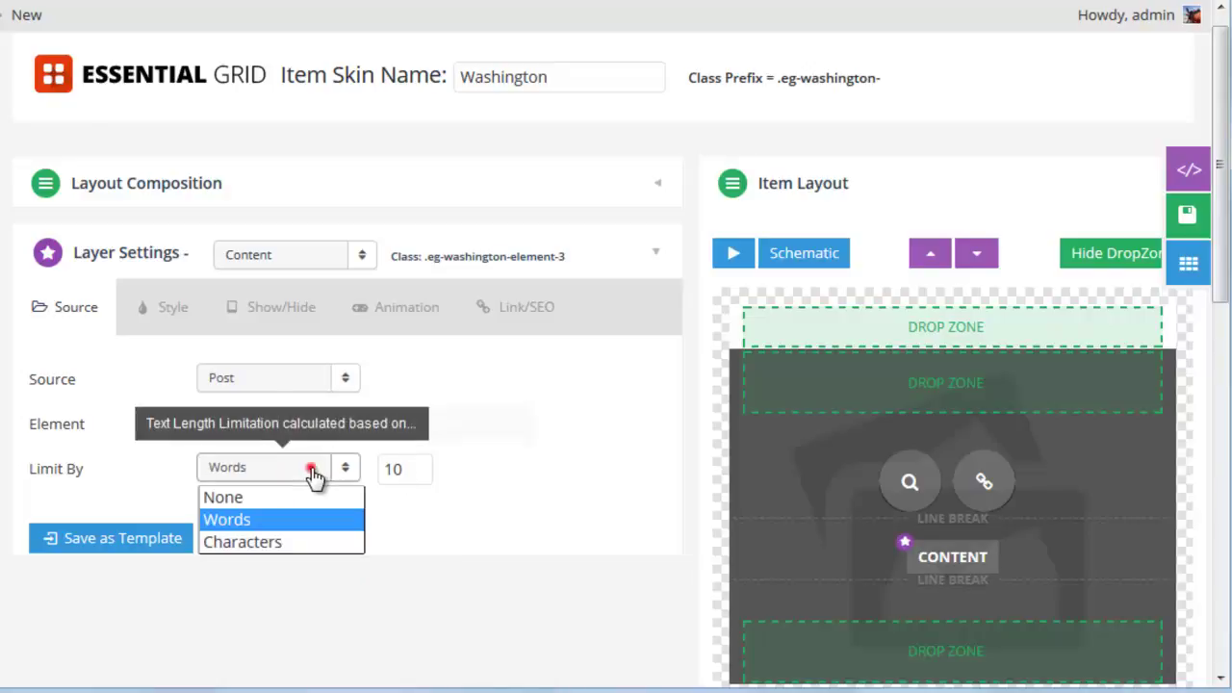
click(280, 544)
drag(410, 469, 360, 468)
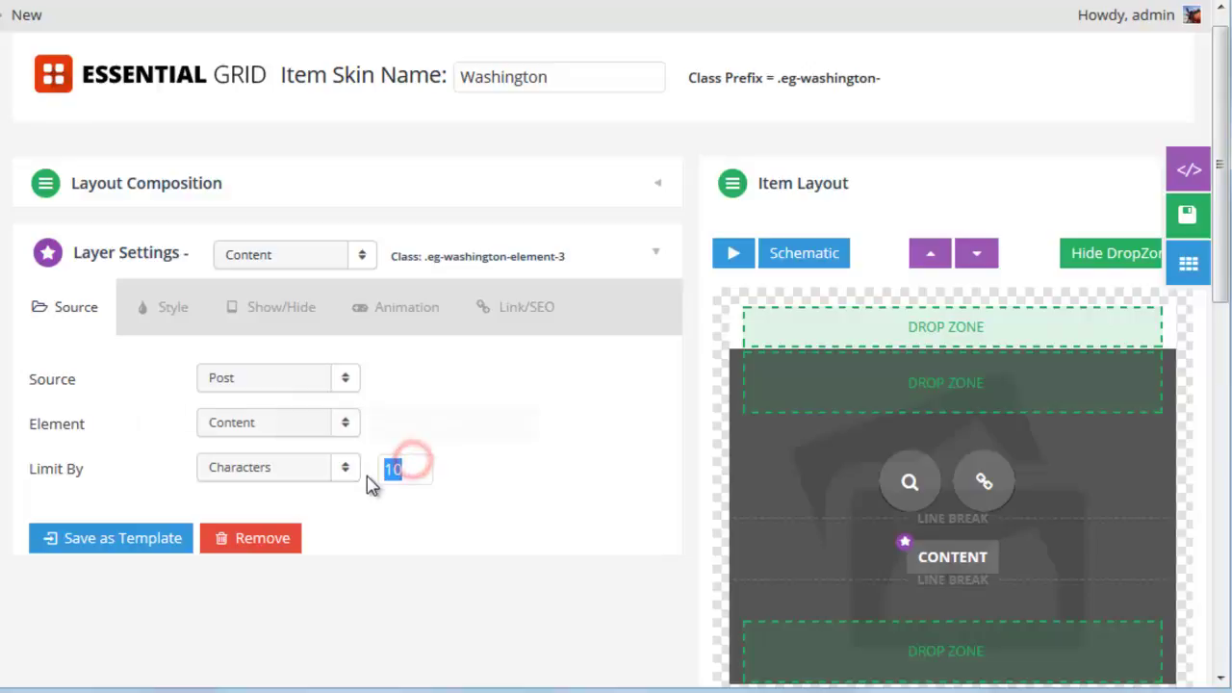
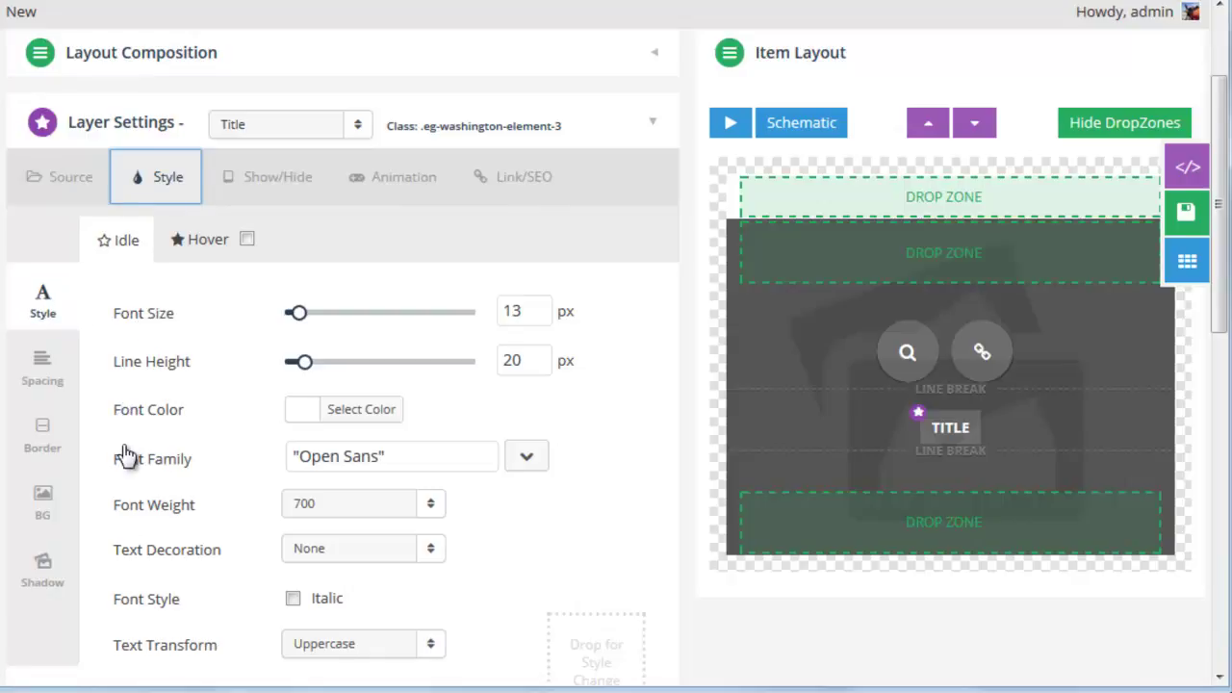
Review the Title layer's idle spacing settings, including the available position and display options, keeping Relative and inline-block.
click(47, 374)
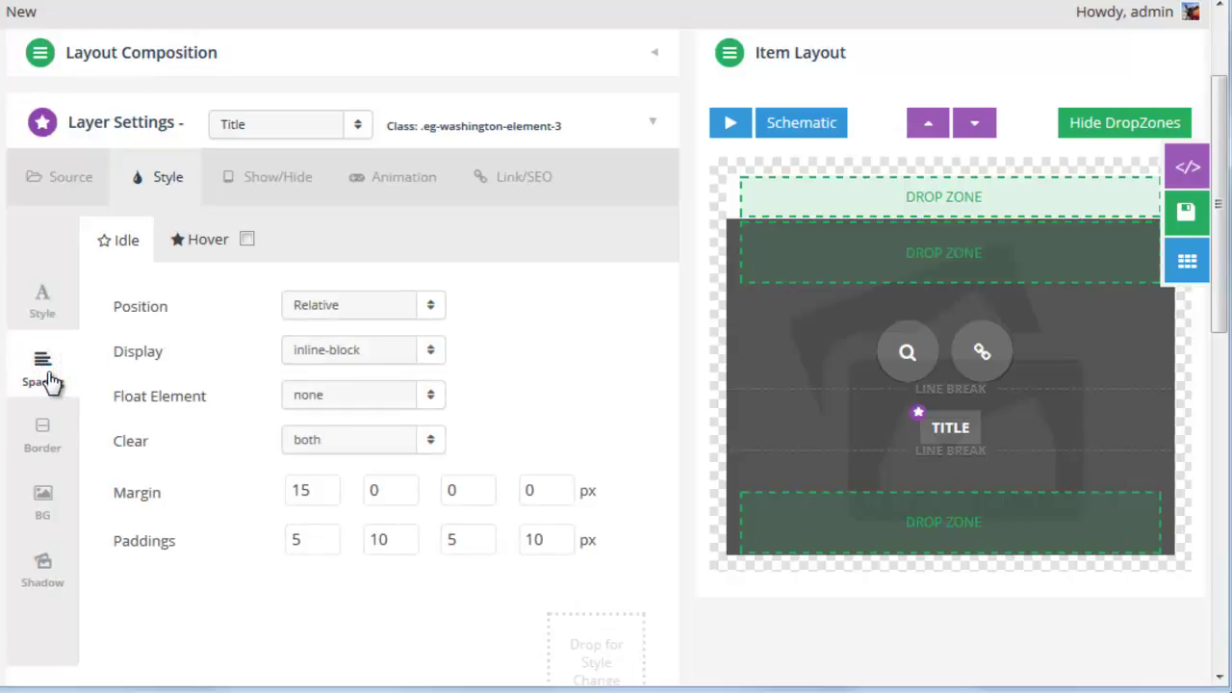
click(354, 317)
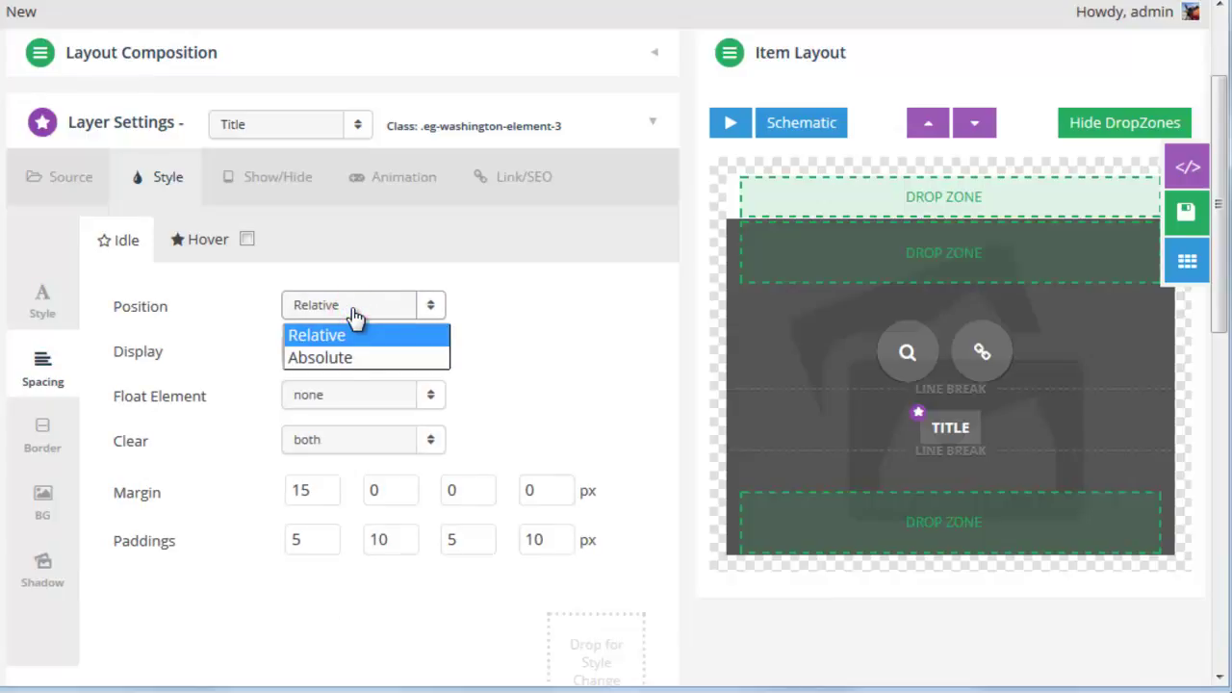
click(557, 328)
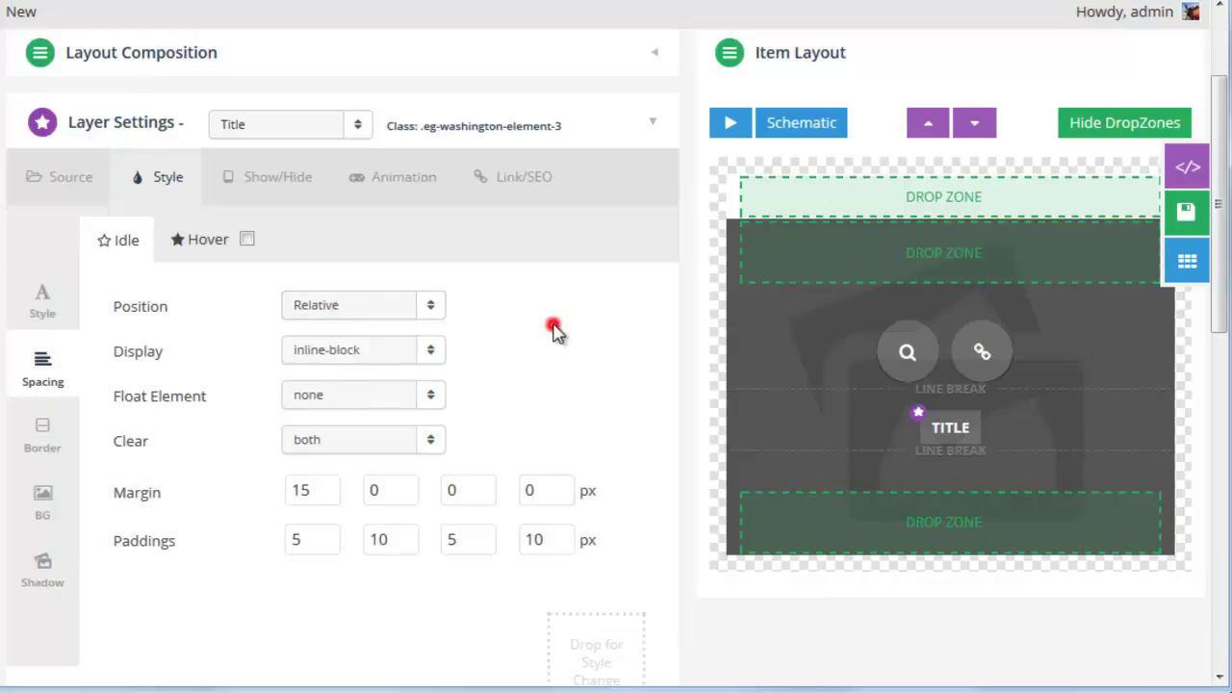
click(385, 361)
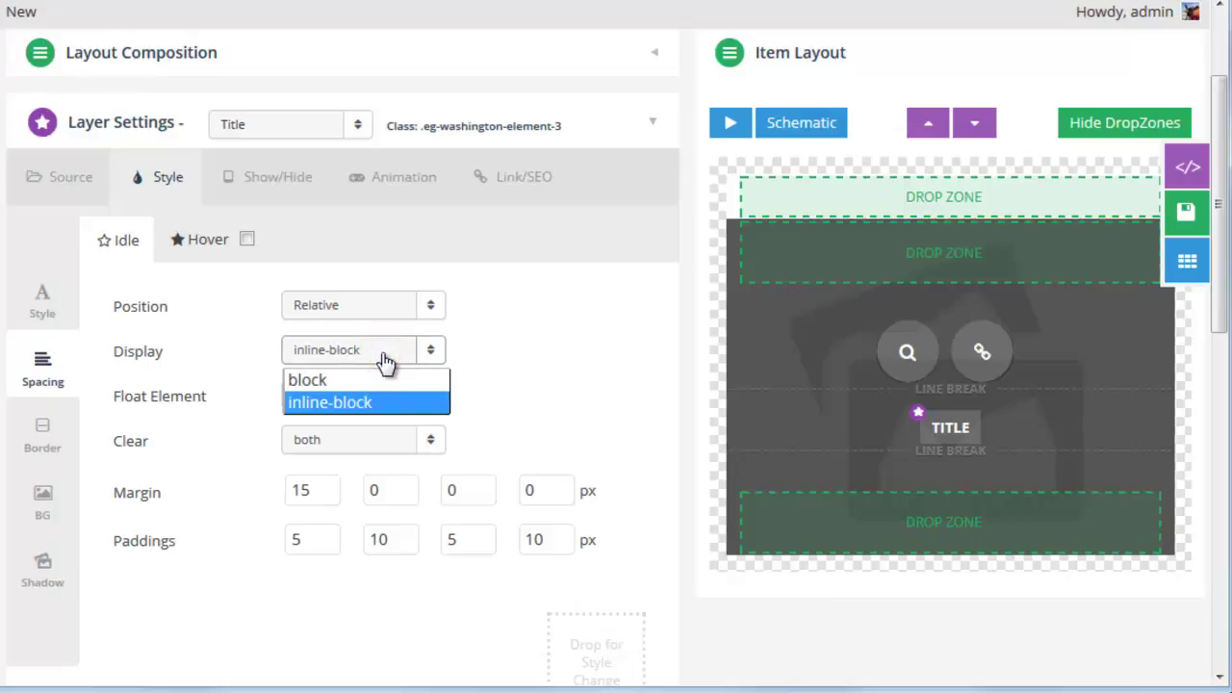
click(578, 352)
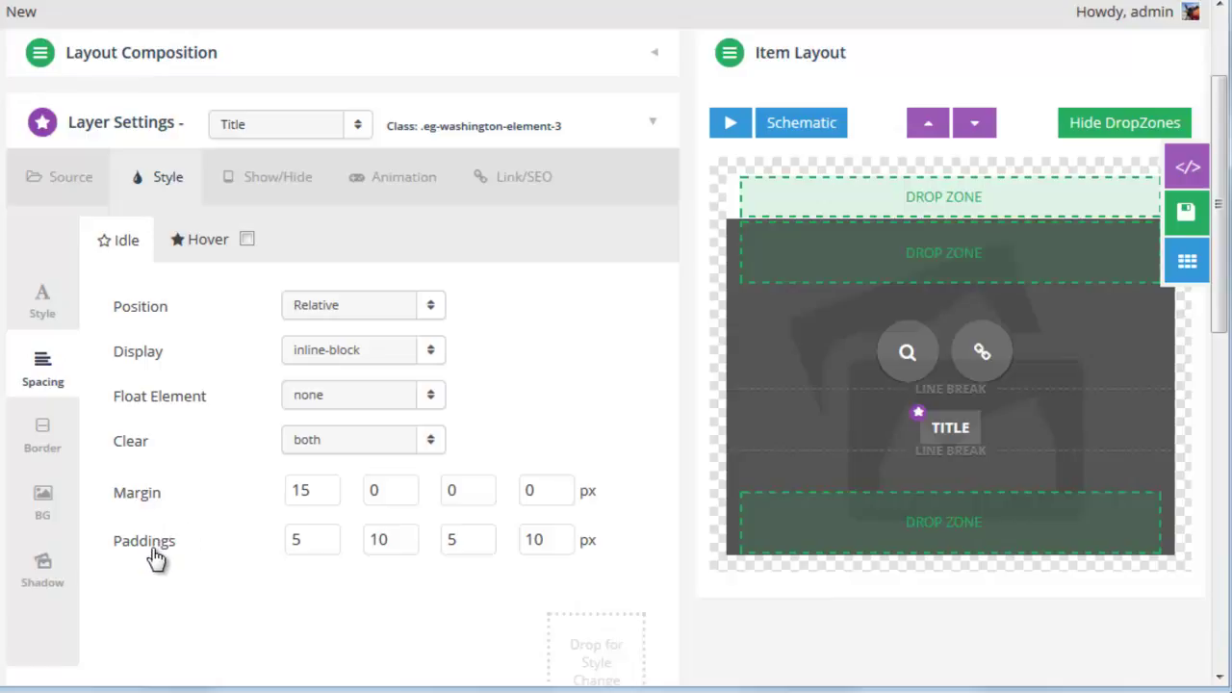
Review the Title layer's idle border, background and shadow settings, and return to its spacing settings.
click(39, 442)
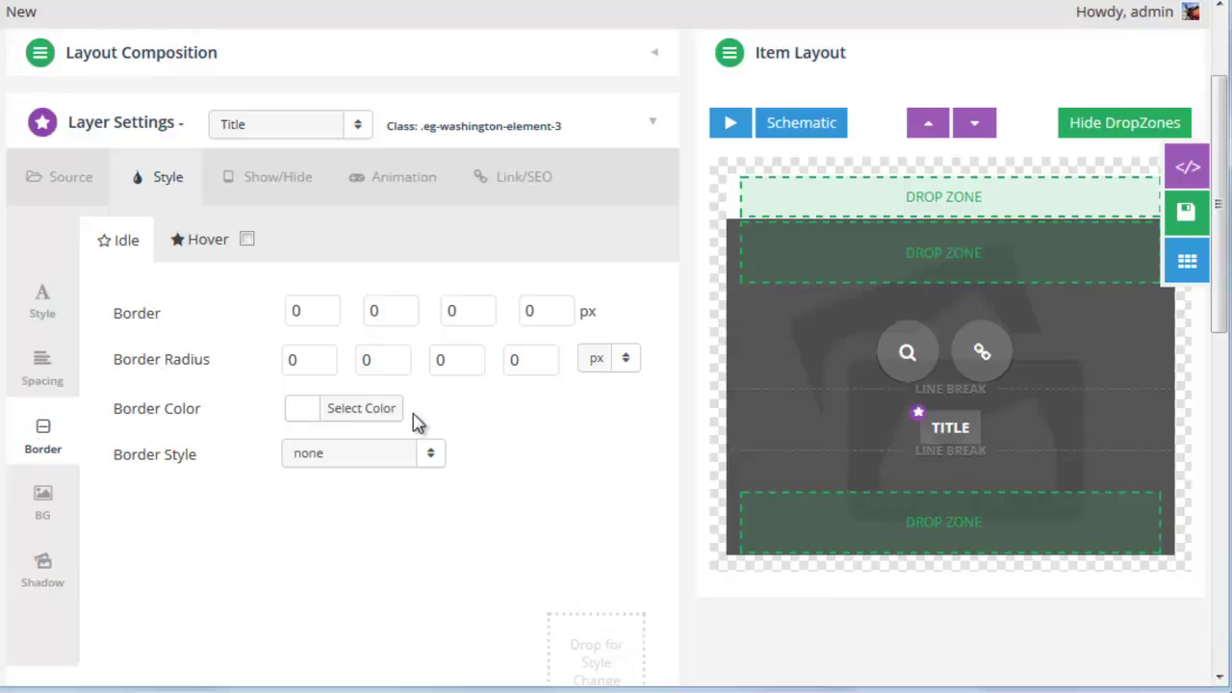
click(46, 506)
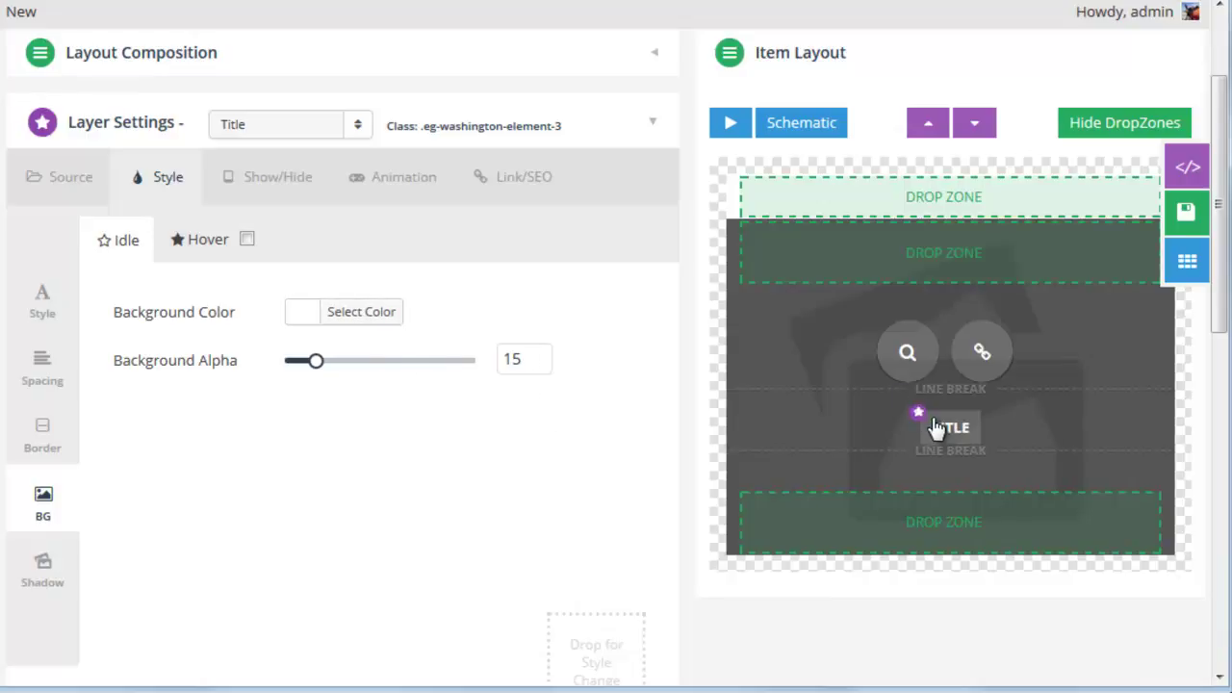
click(40, 571)
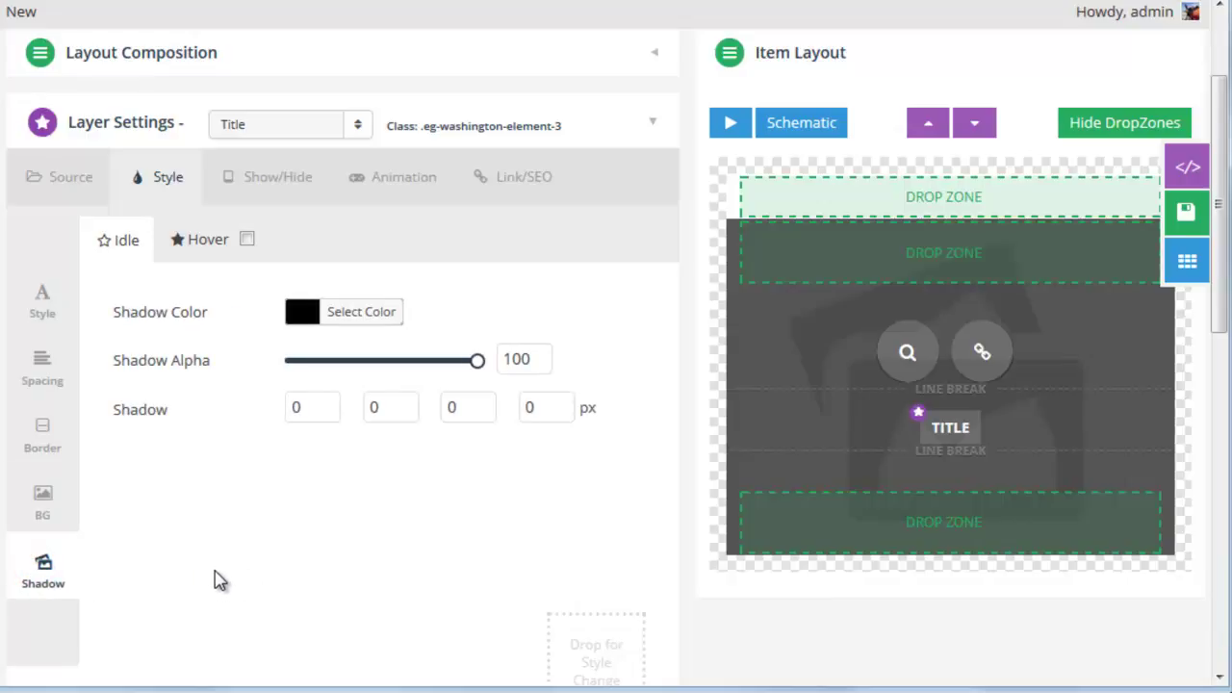
click(43, 504)
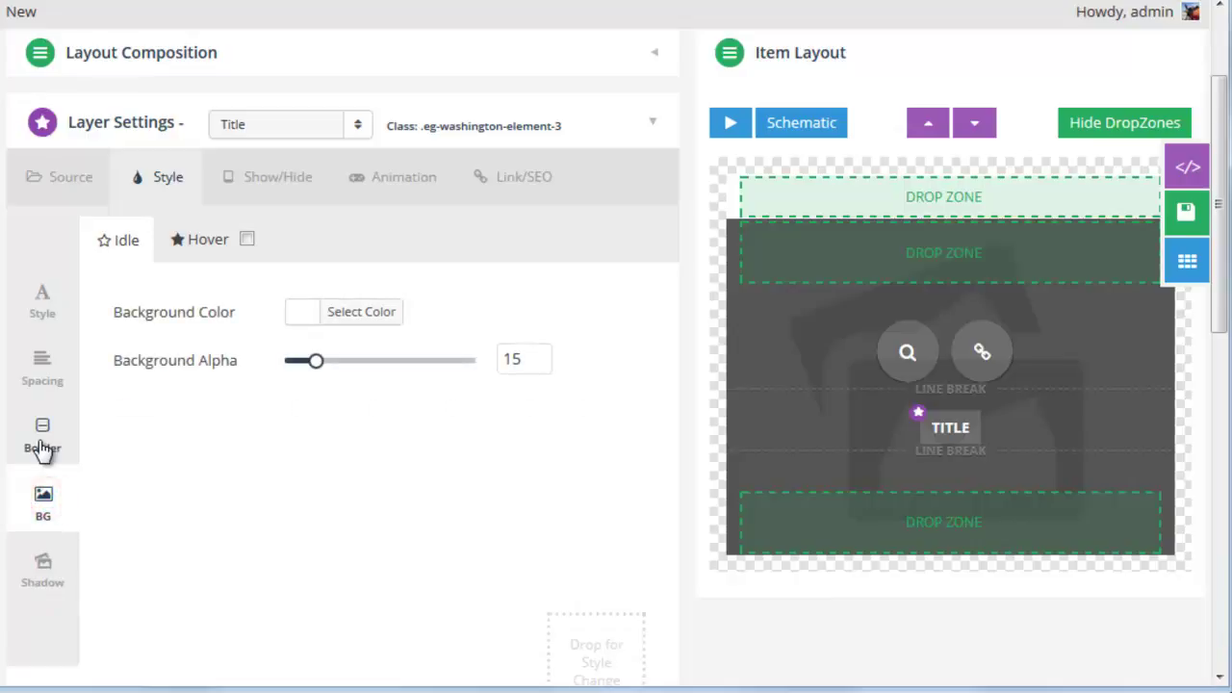
click(43, 449)
click(42, 377)
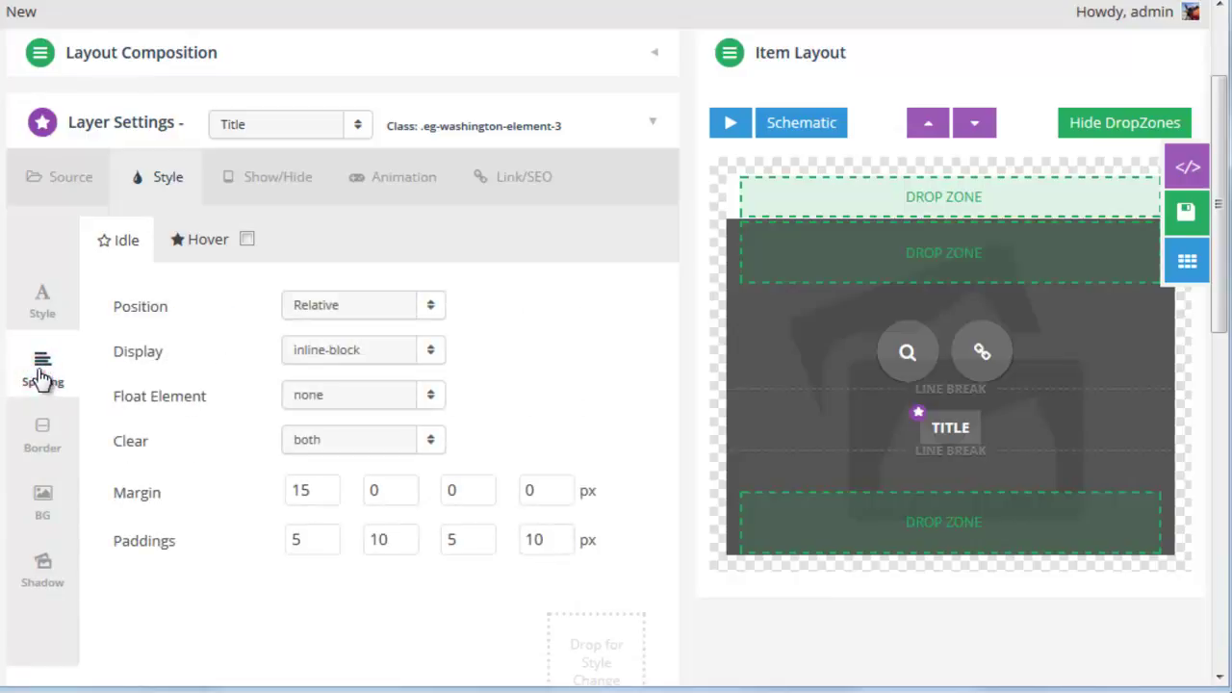
View the Title layer's hover style and compare the CSS classes of the search and link icon layers.
click(192, 242)
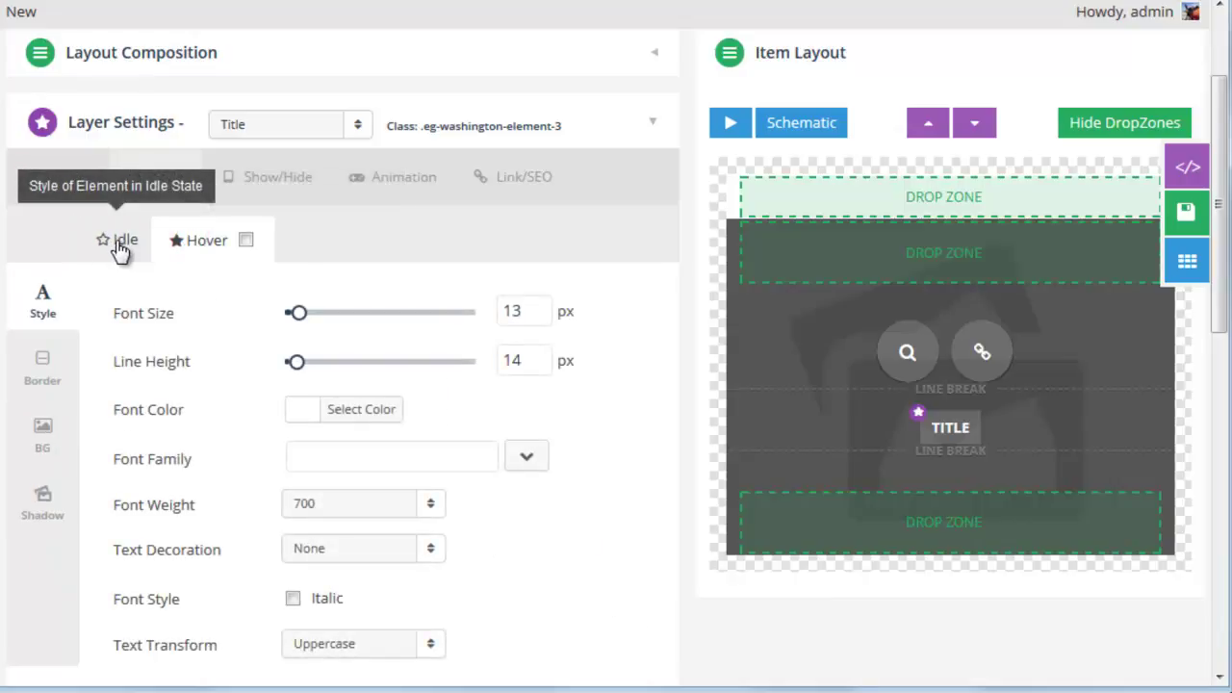
scroll(621, 563, up, 3)
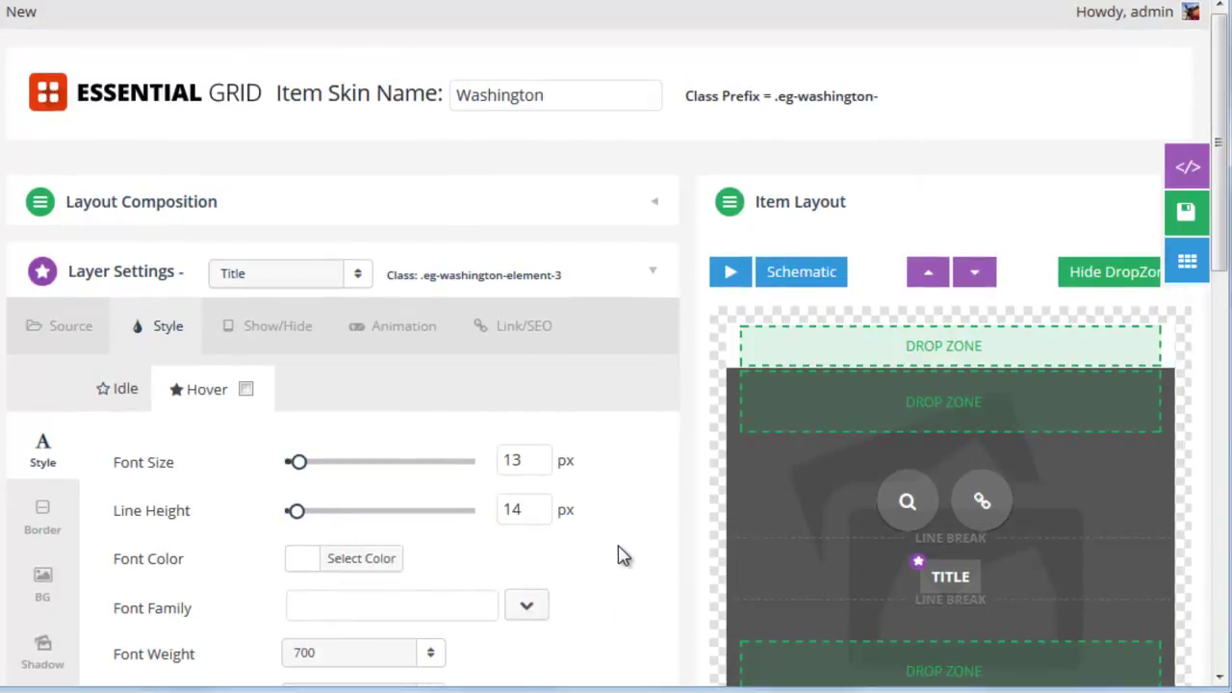
click(904, 510)
click(981, 507)
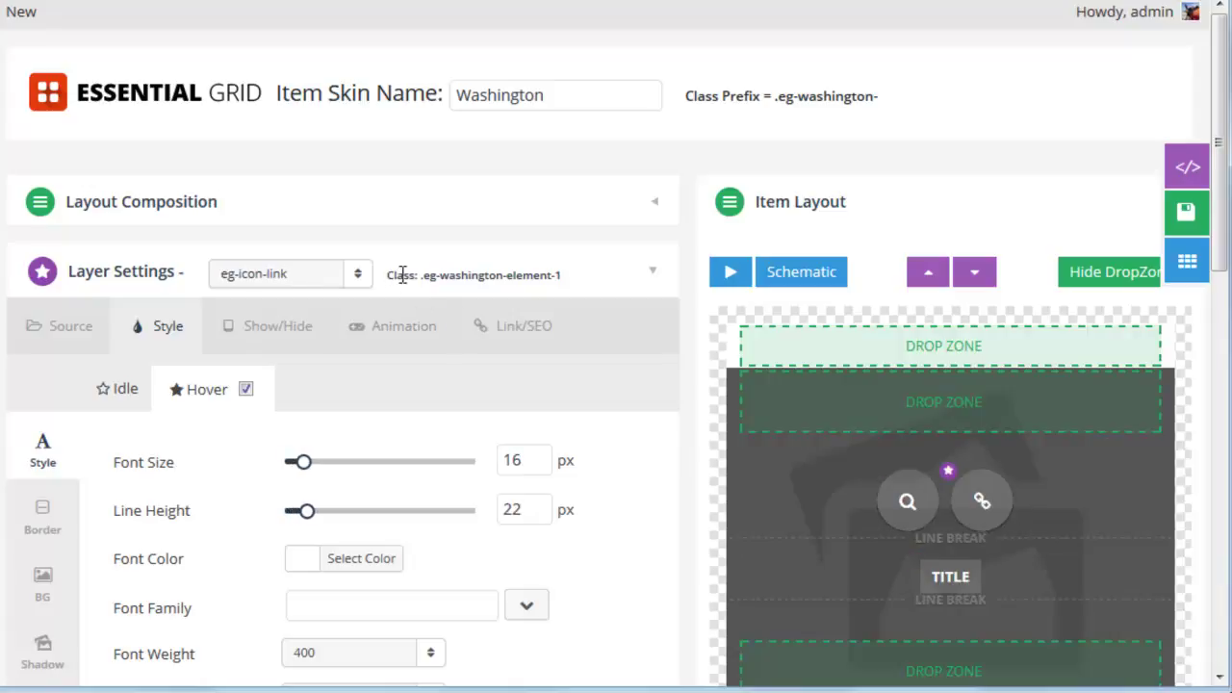
click(906, 508)
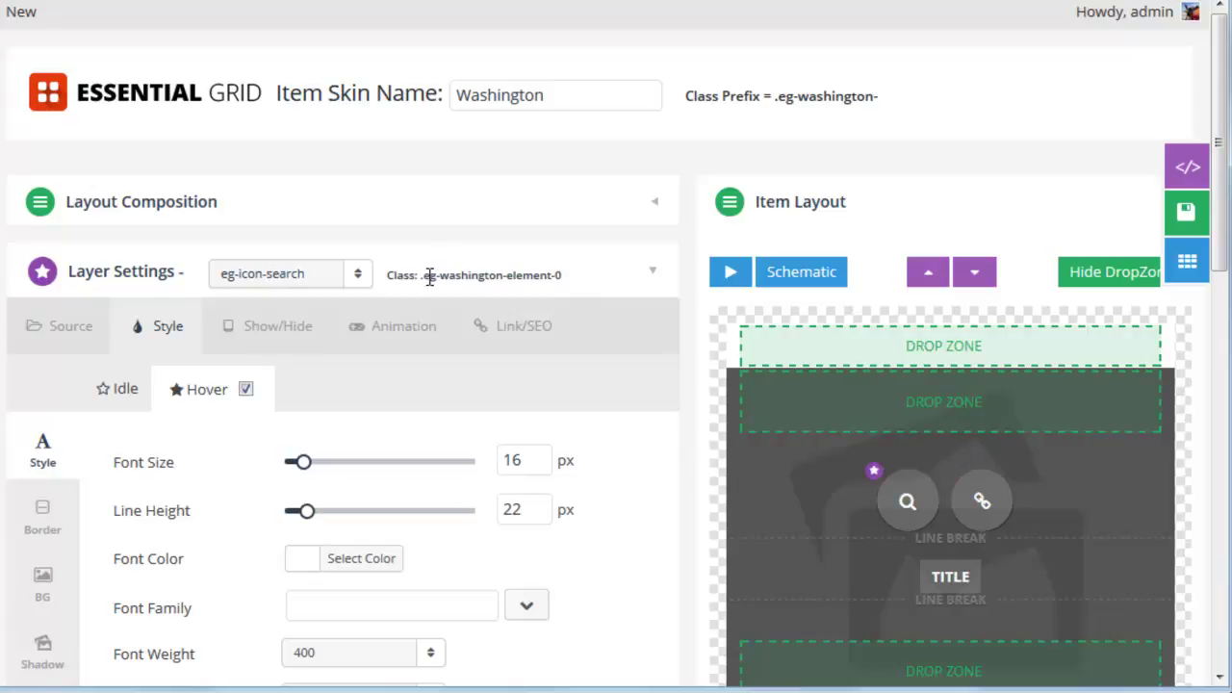
click(981, 502)
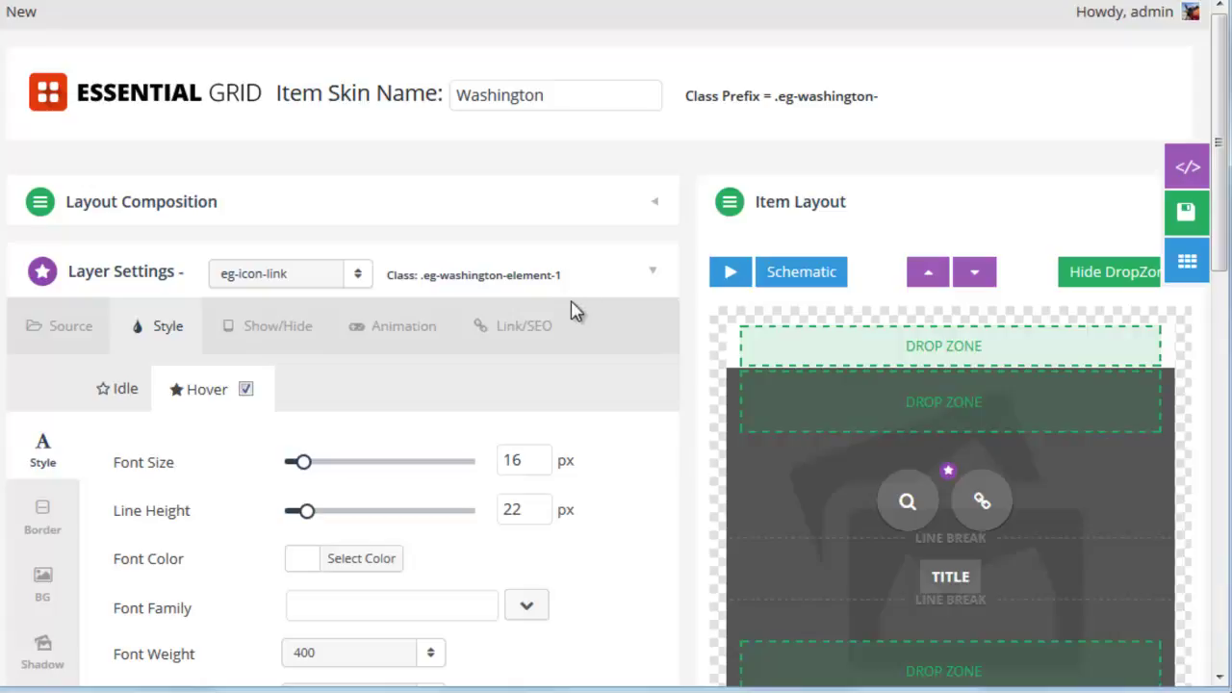
Review the link icon layer's hover border, background and shadow settings.
scroll(589, 349, down, 2)
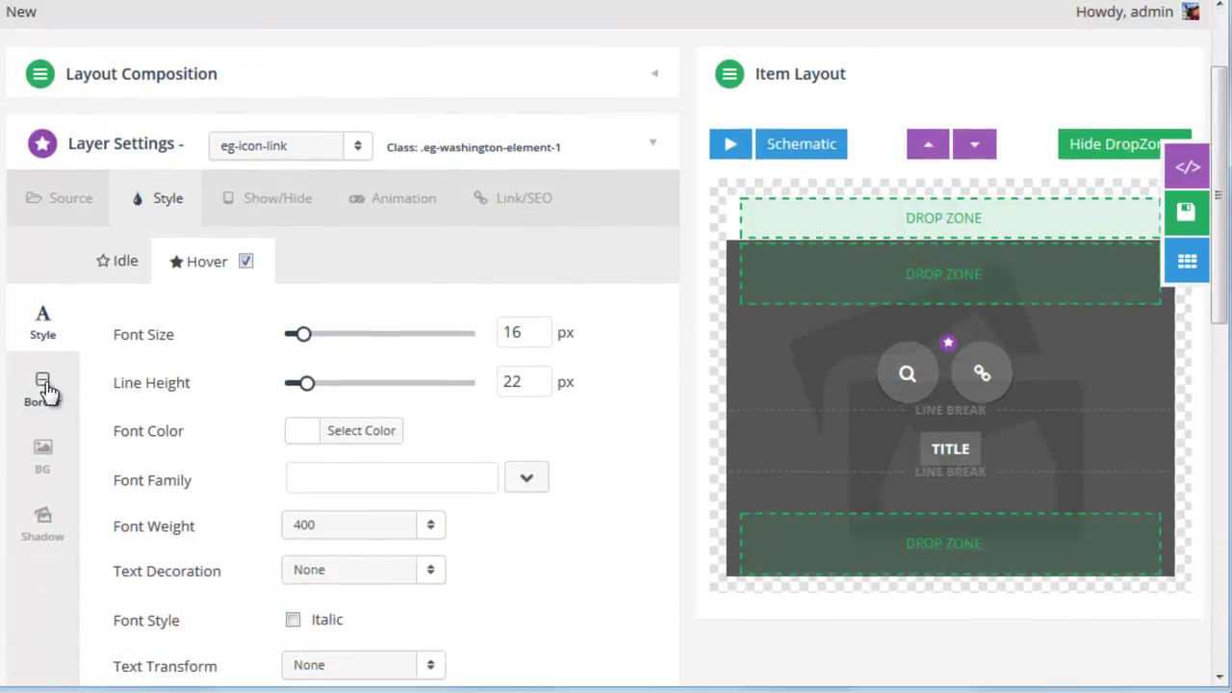
click(45, 387)
click(48, 462)
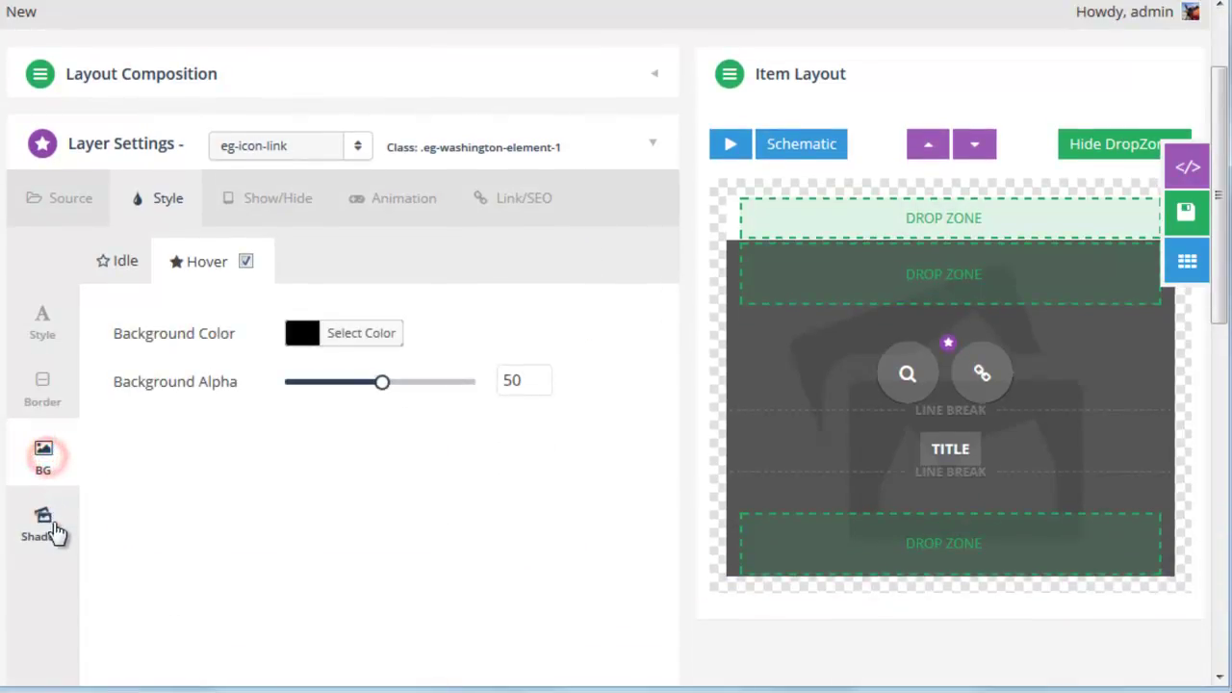
click(43, 525)
Copy the link icon layer's CSS class text and open the global custom CSS editor.
scroll(414, 520, up, 2)
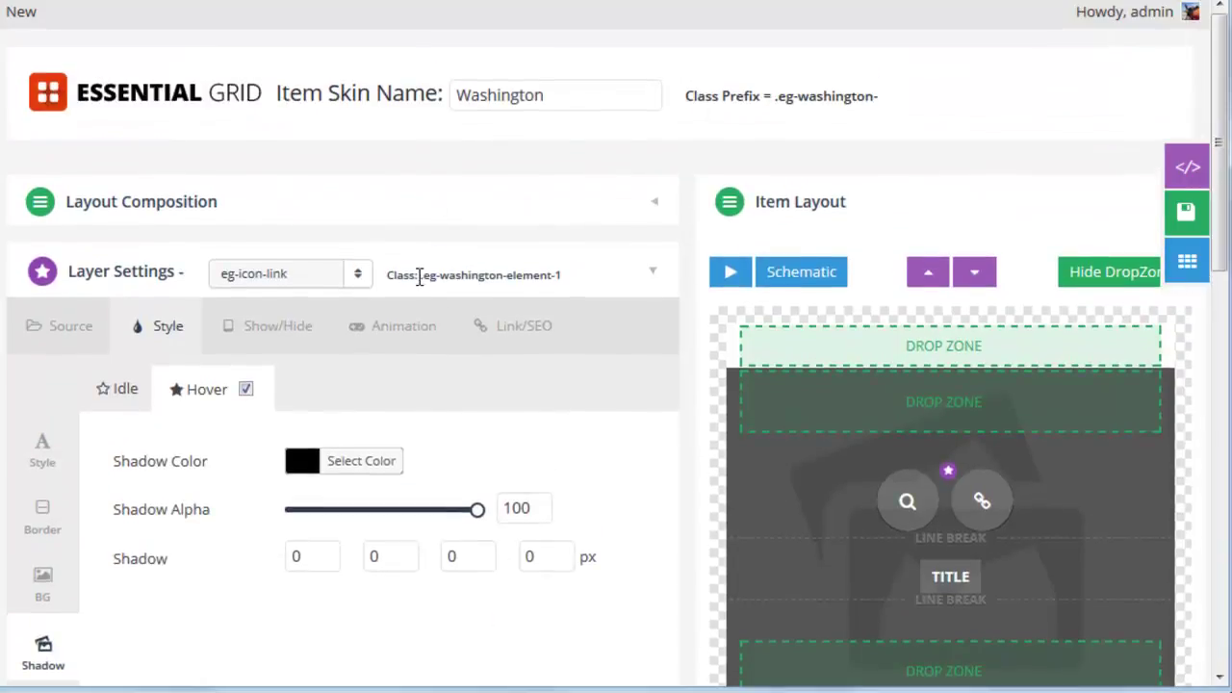
triple_click(427, 275)
right_click(488, 265)
click(529, 281)
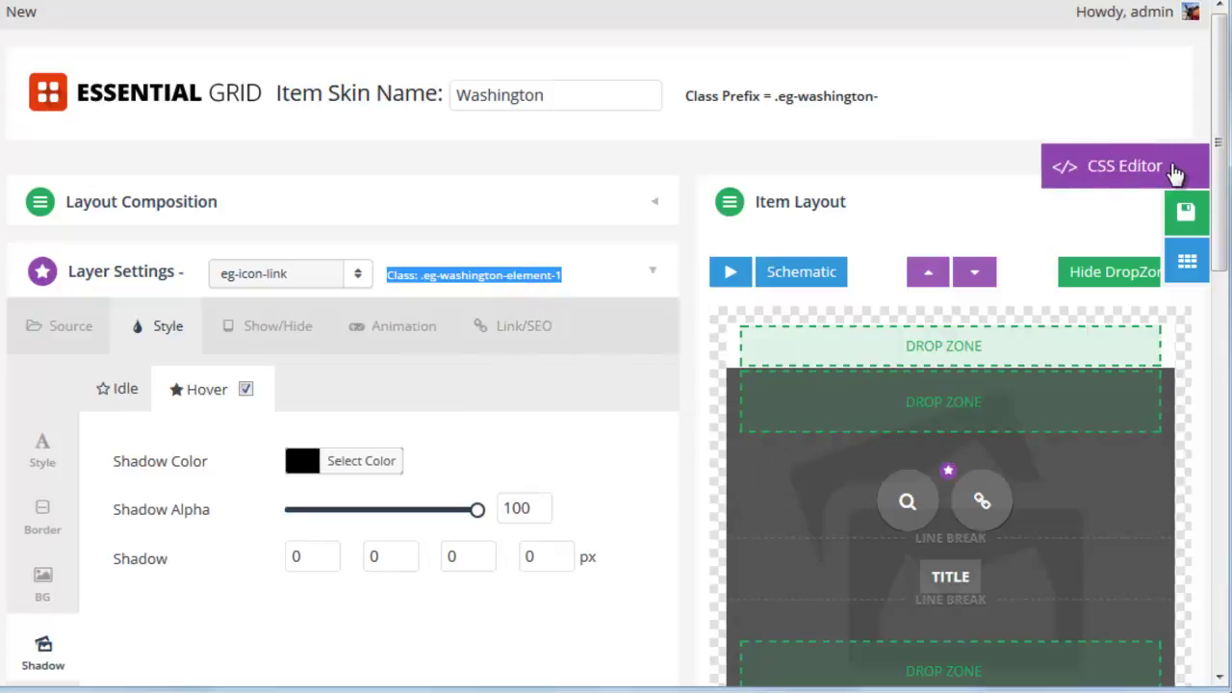
click(1120, 176)
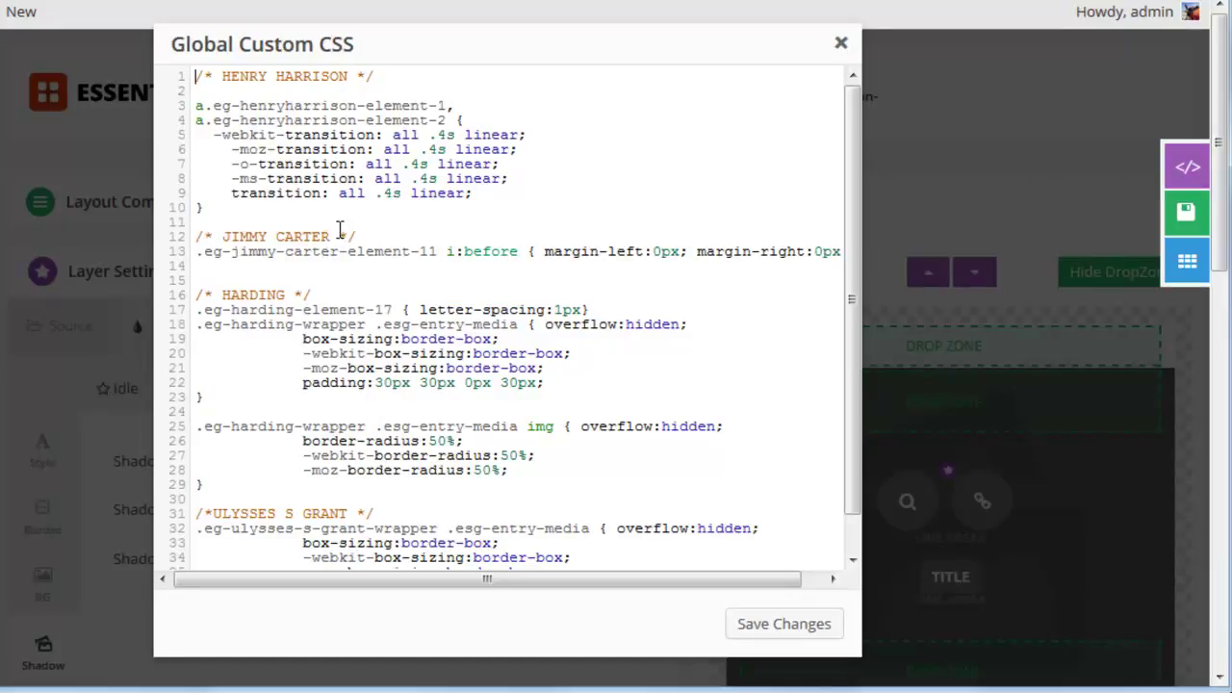
Look through the global custom CSS, add two blank lines at its start and paste the copied class text there.
scroll(339, 236, down, 10)
scroll(352, 265, up, 10)
key(Return)
key(Return)
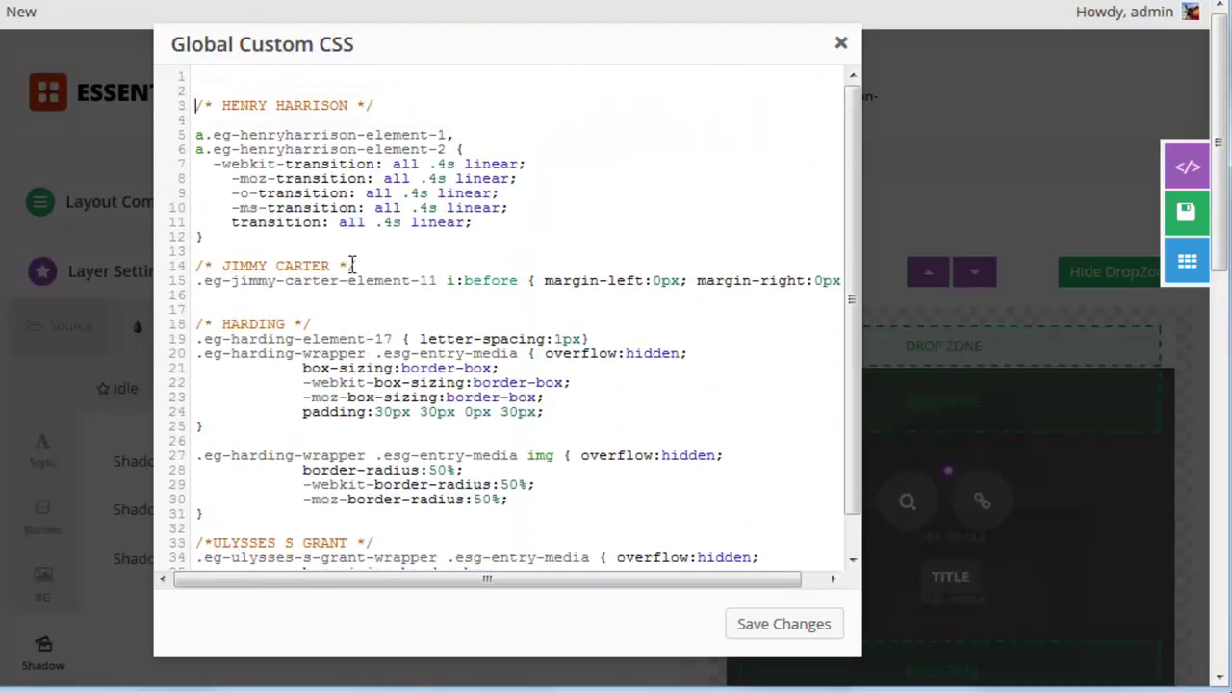
key(ctrl+v)
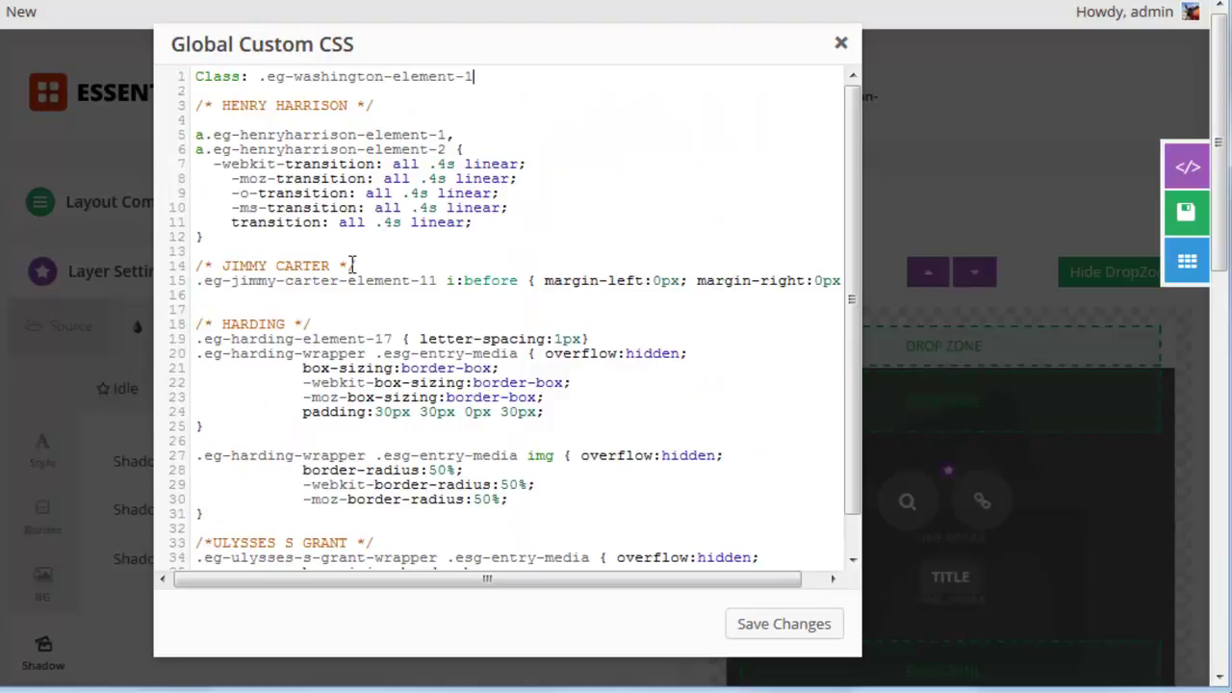
Reduce the pasted text to the rule ".eg-washington-element-1 {}" and close the custom CSS without saving.
click(259, 82)
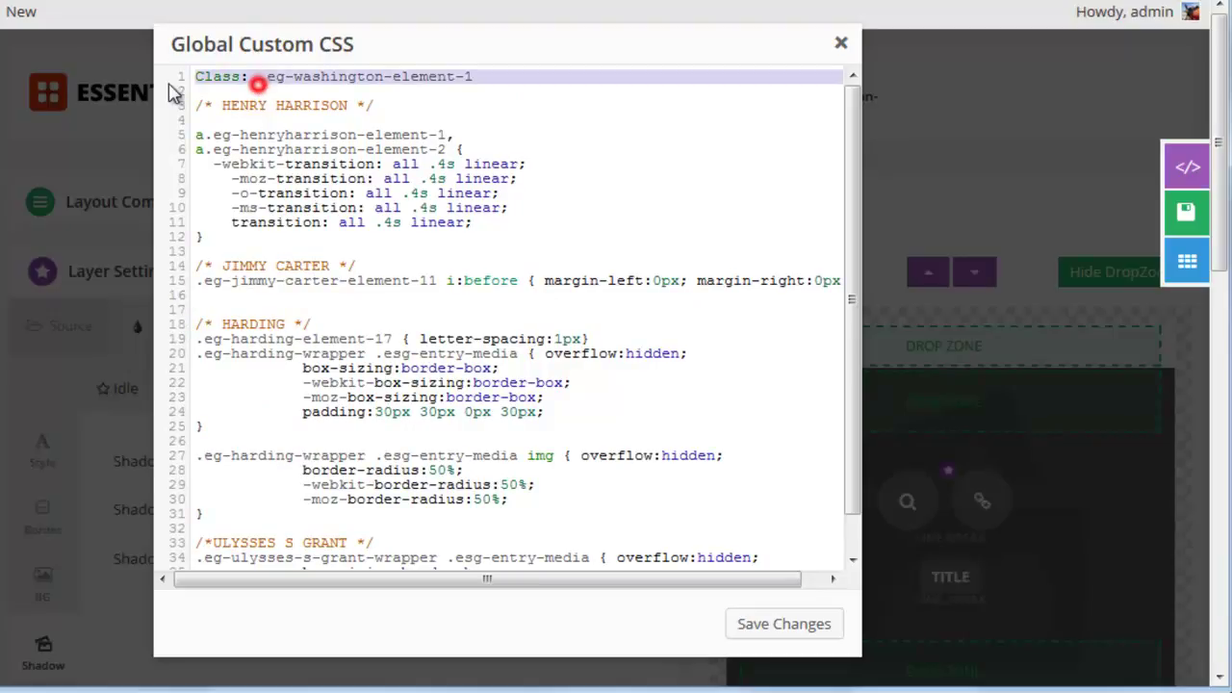
click(261, 78)
drag(260, 78, 196, 79)
key(BackSpace)
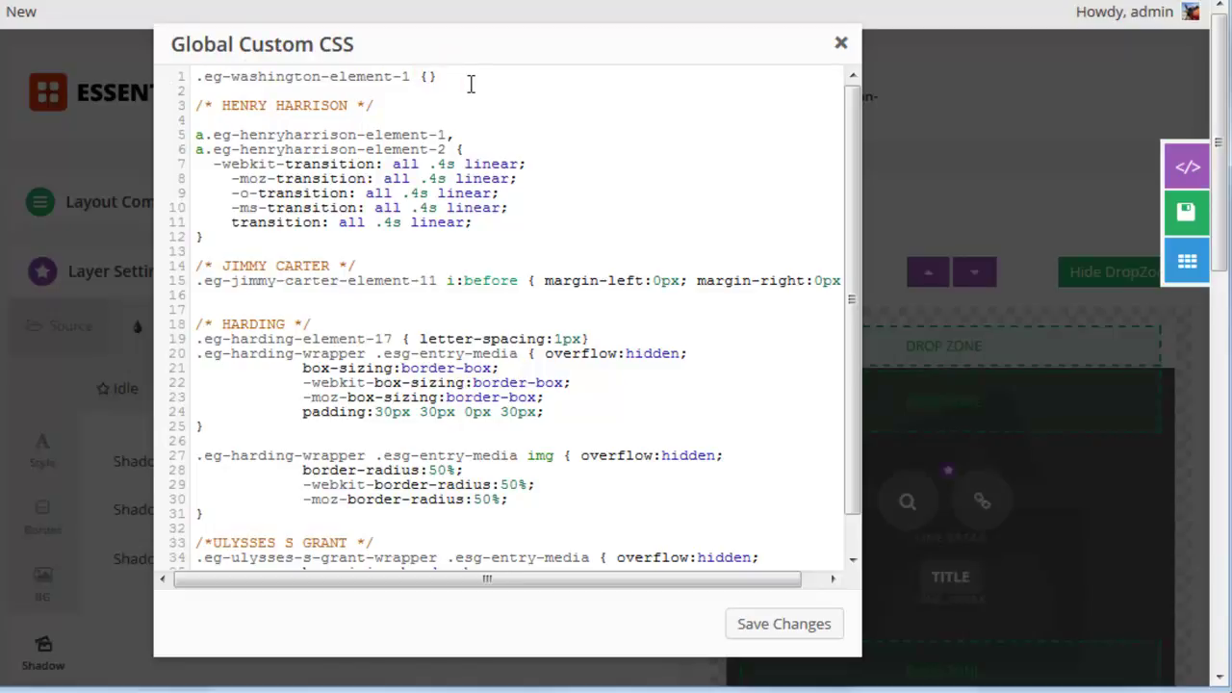
text({)
click(840, 43)
Go to the Essential Grid overview and open the Item Skin Editor's list of skin templates.
scroll(701, 432, down, 2)
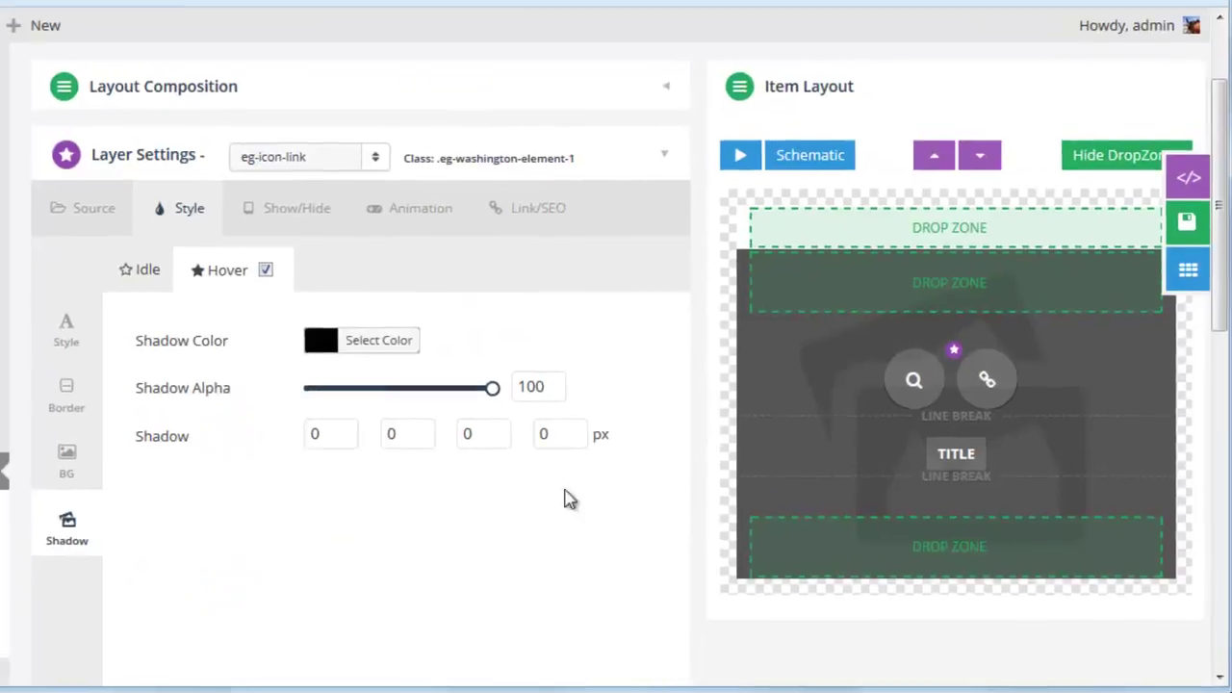
click(39, 536)
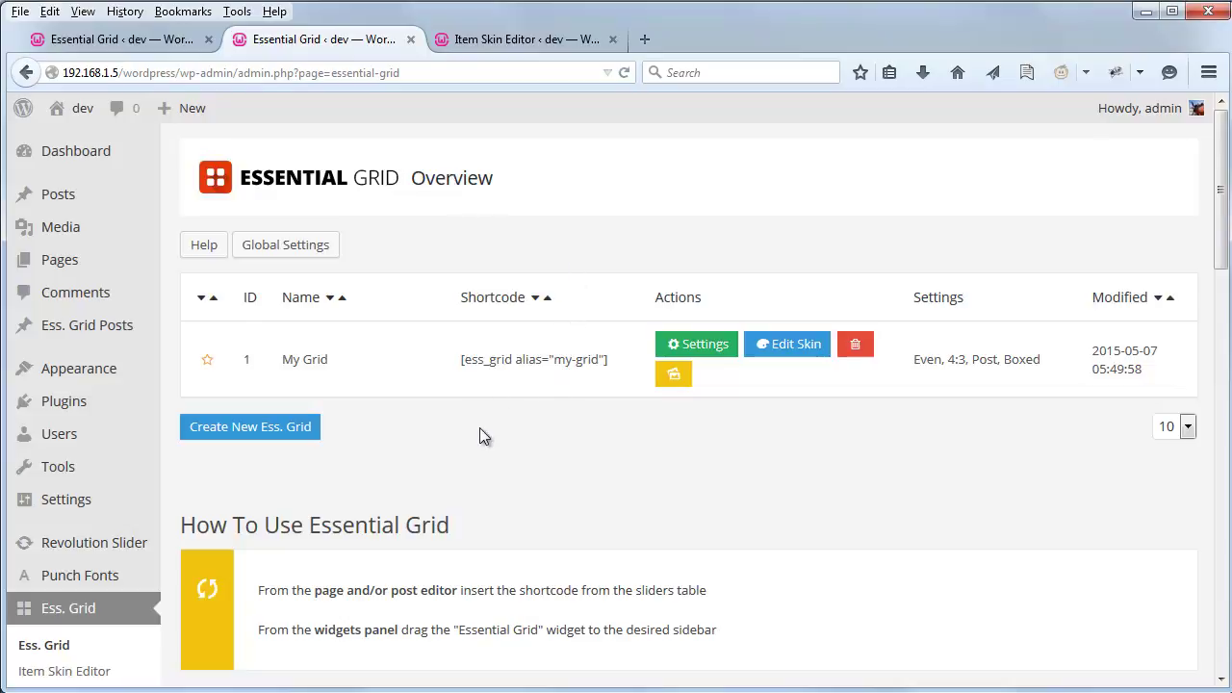
scroll(488, 439, down, 2)
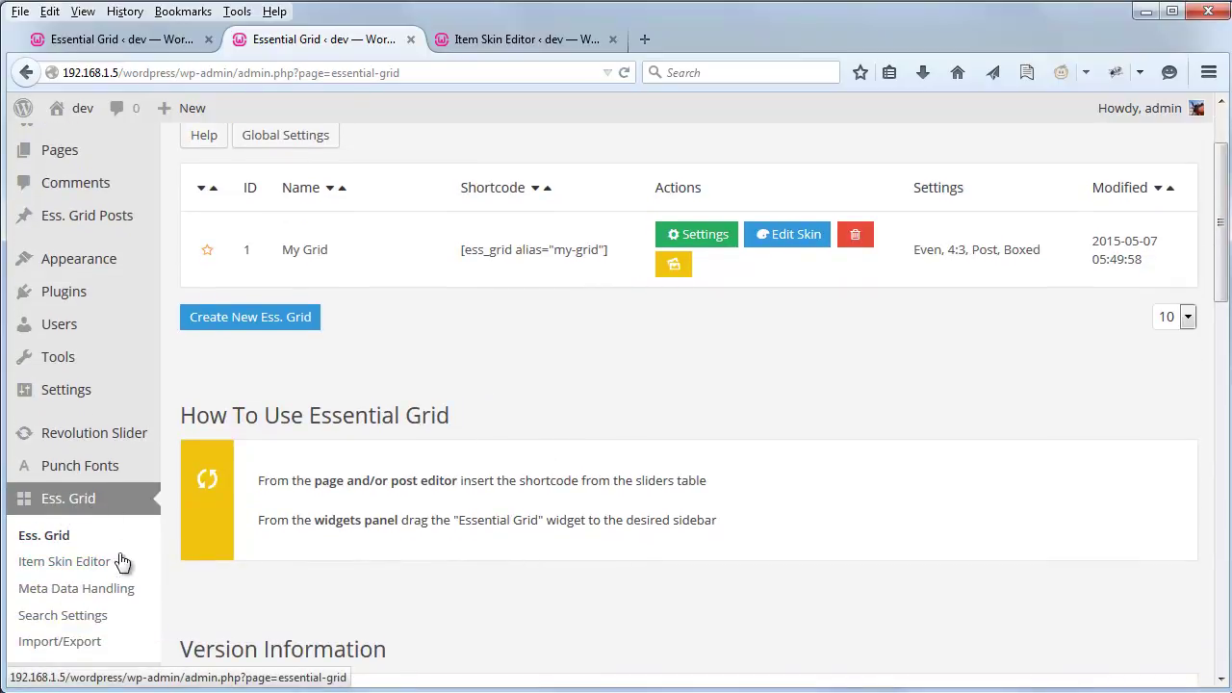
click(83, 561)
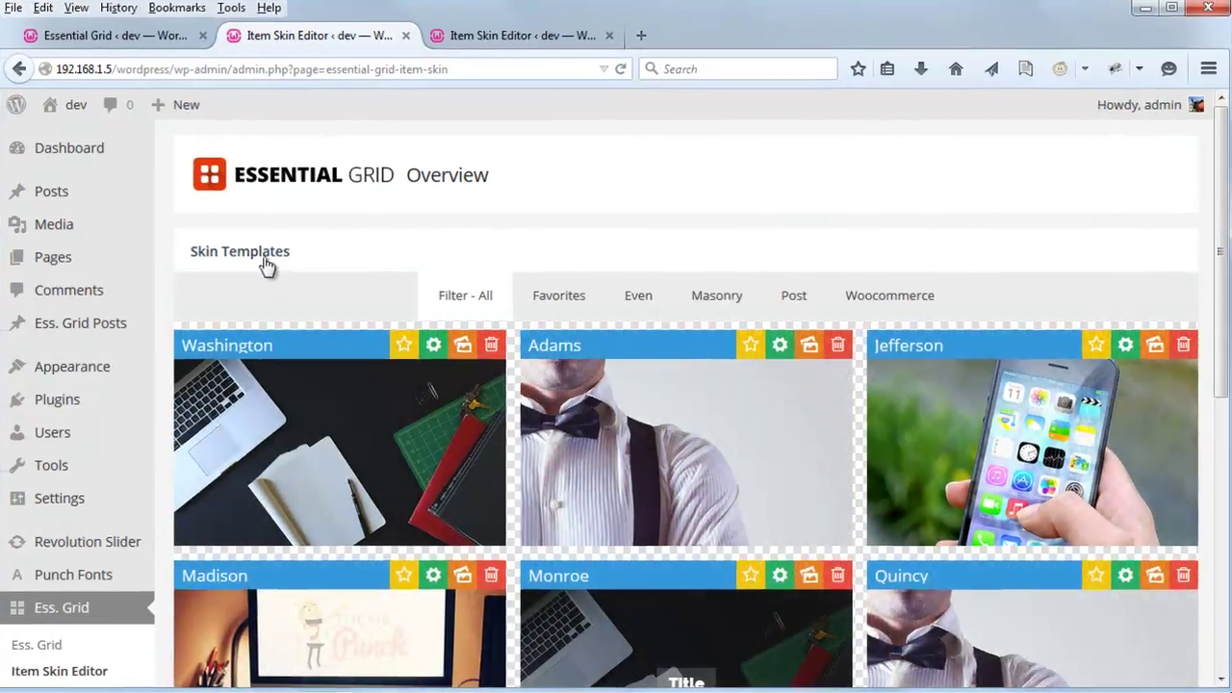
Browse the available skin templates and go to the second page of skins.
scroll(474, 163, down, 3)
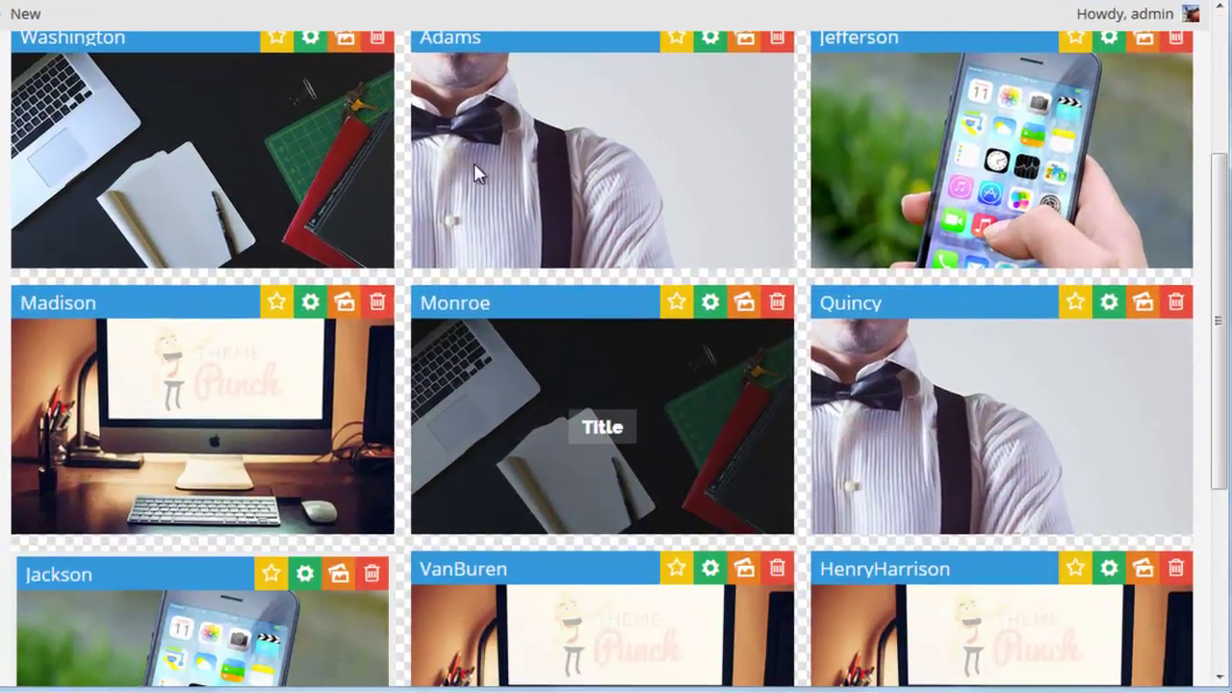
mouse_move(432, 237)
scroll(419, 289, down, 4)
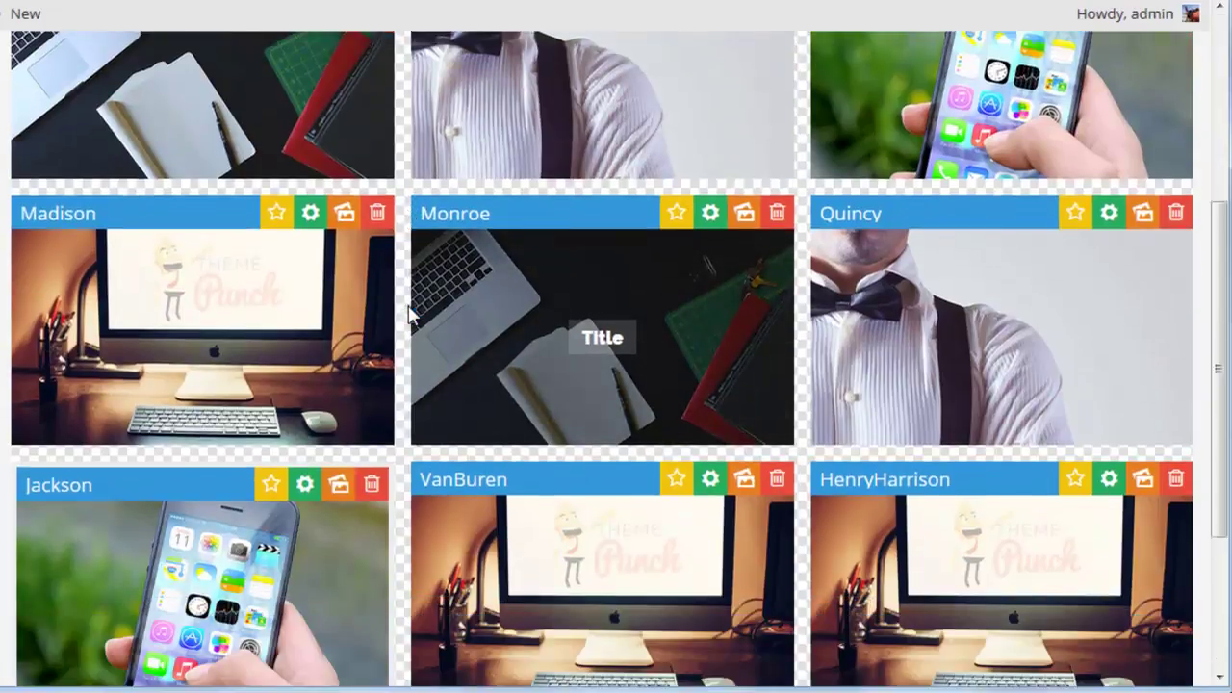
click(554, 525)
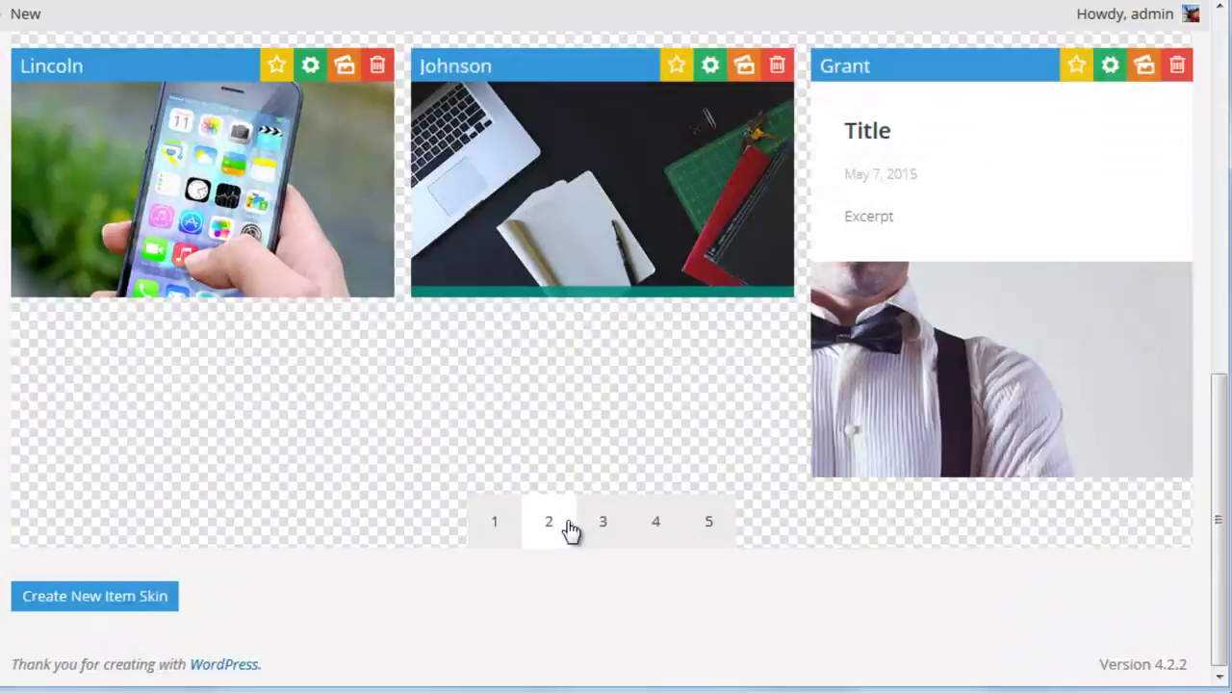
Mark the Tyler skin template as a favorite and duplicate it.
scroll(565, 525, up, 7)
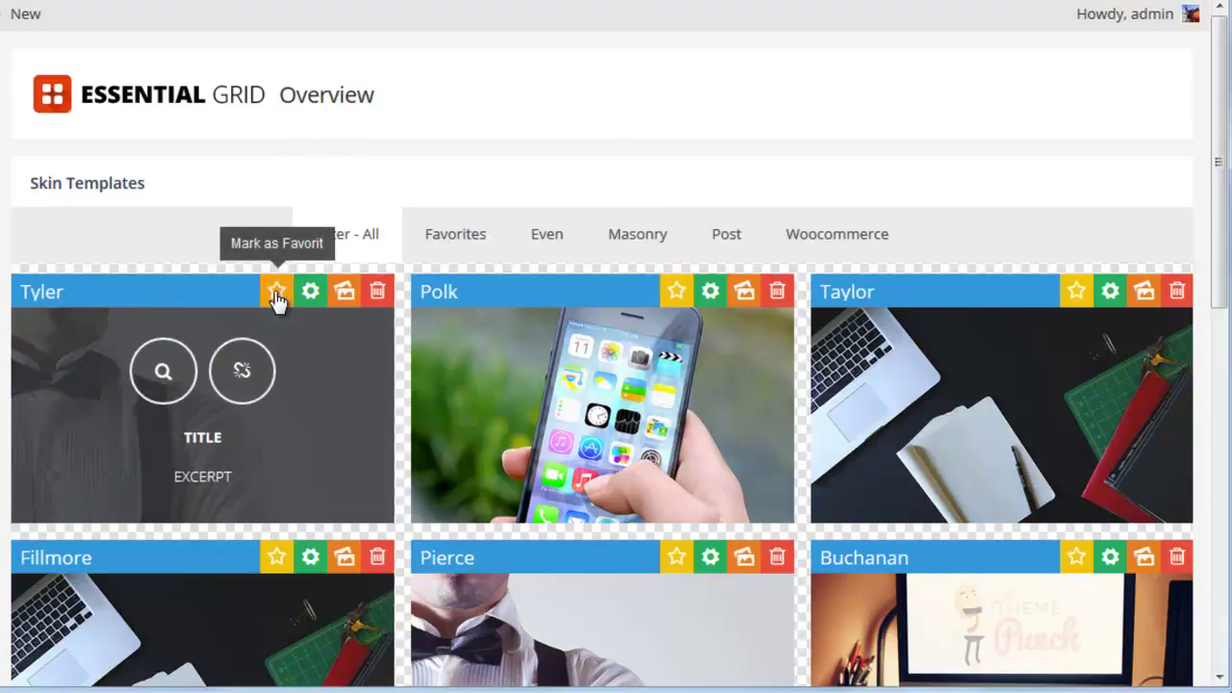
click(275, 294)
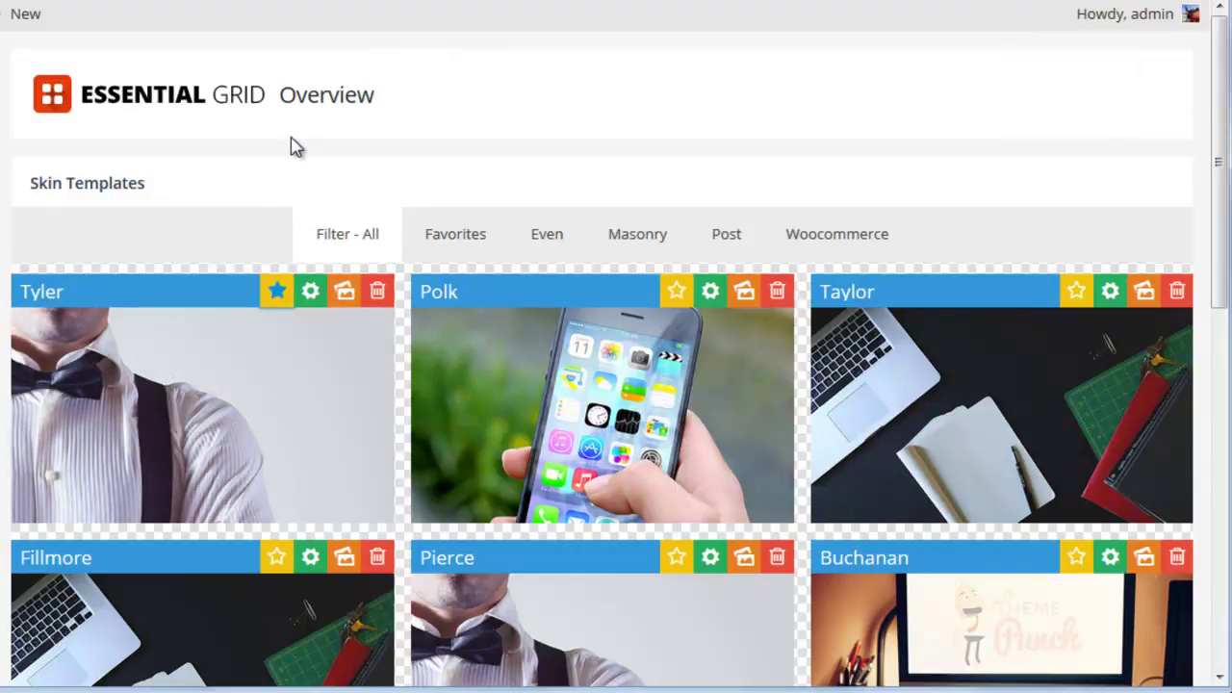
mouse_move(157, 391)
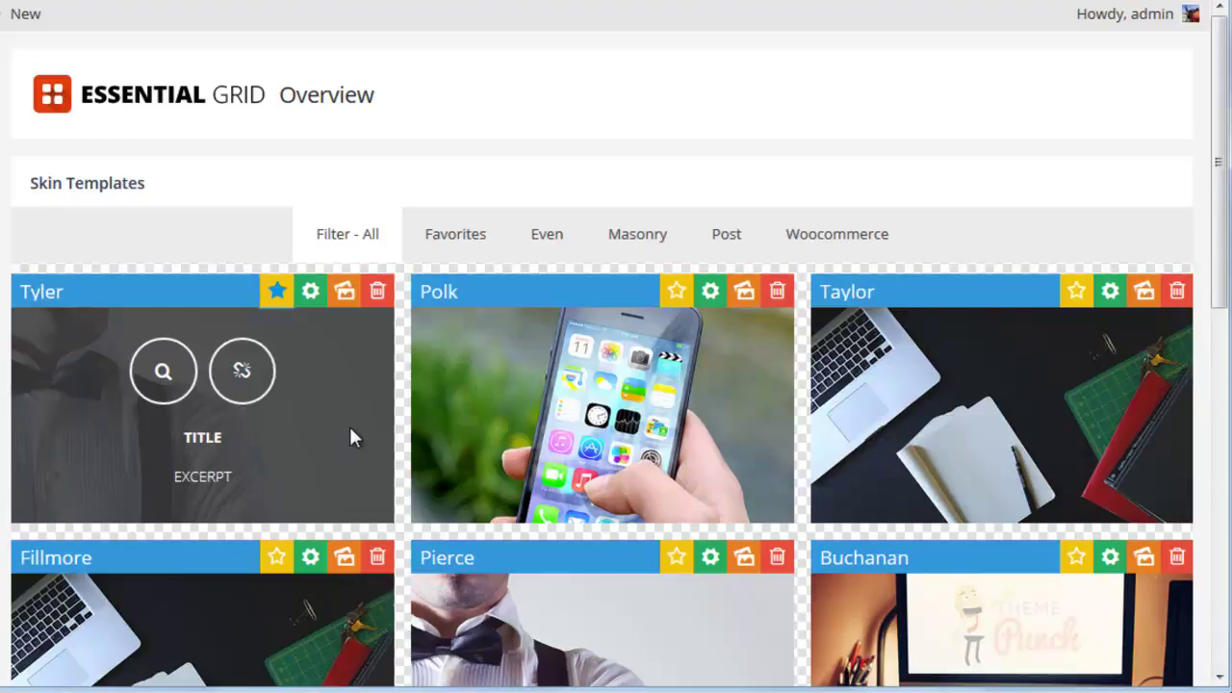
click(344, 299)
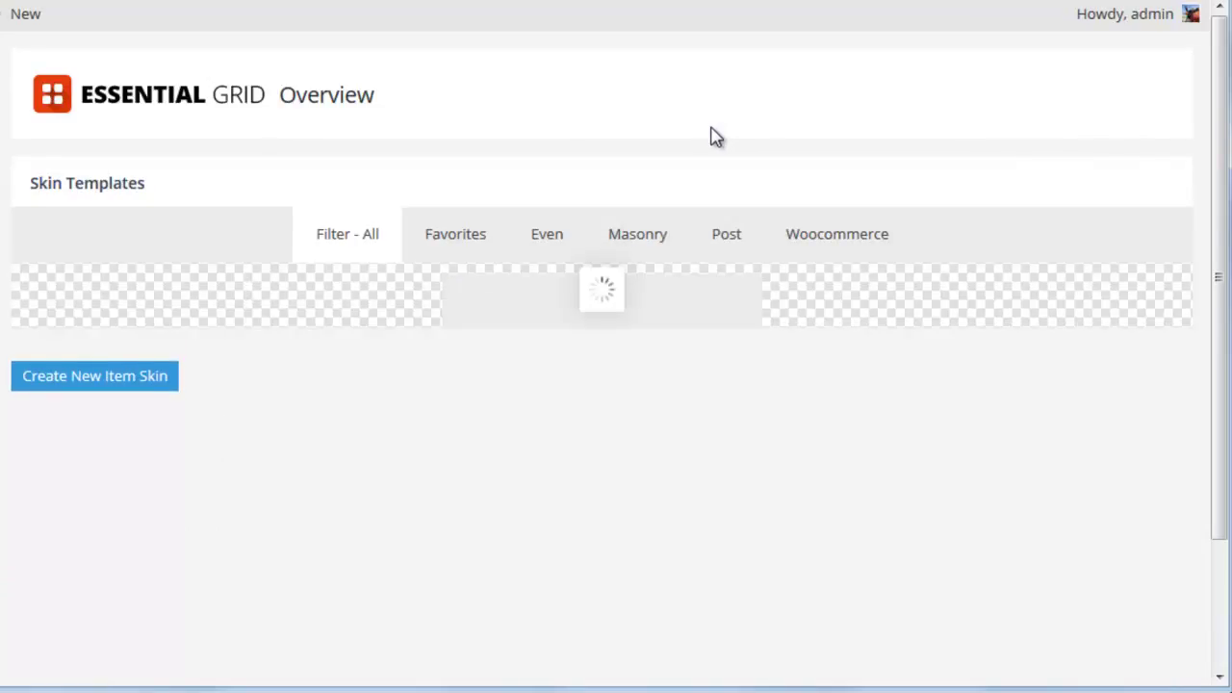
Go to page 6 of the skin templates and open the duplicated Tyler skin for editing.
scroll(643, 144, down, 5)
scroll(642, 151, down, 2)
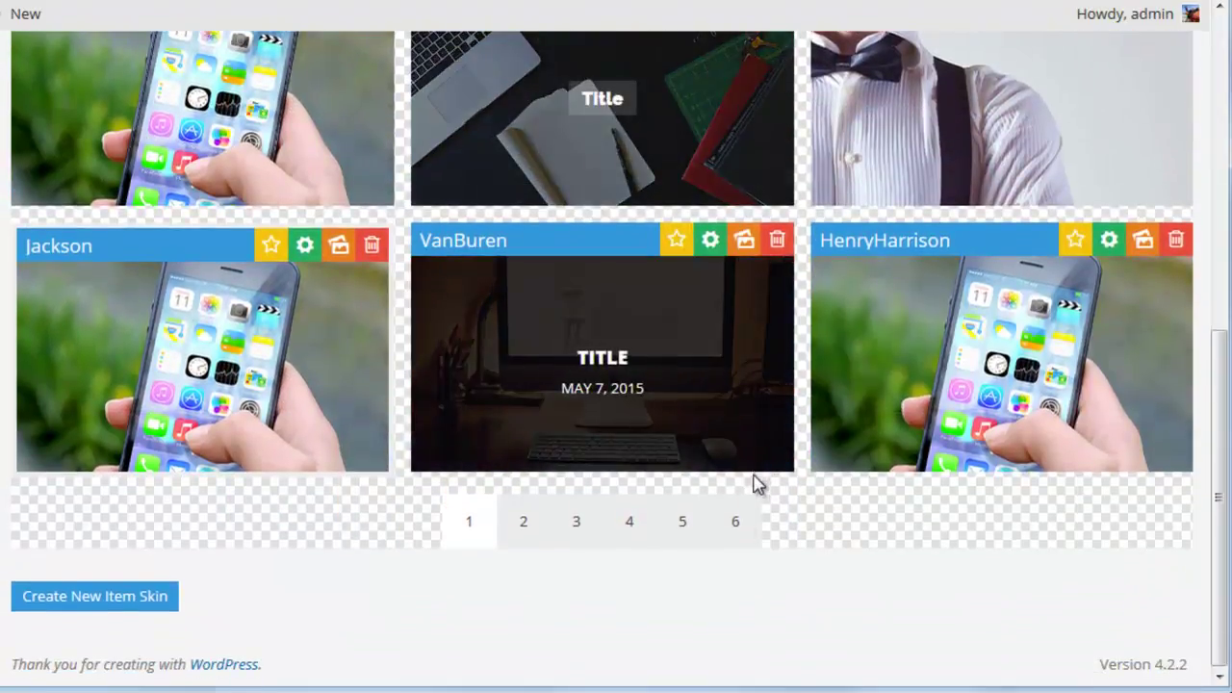
click(738, 529)
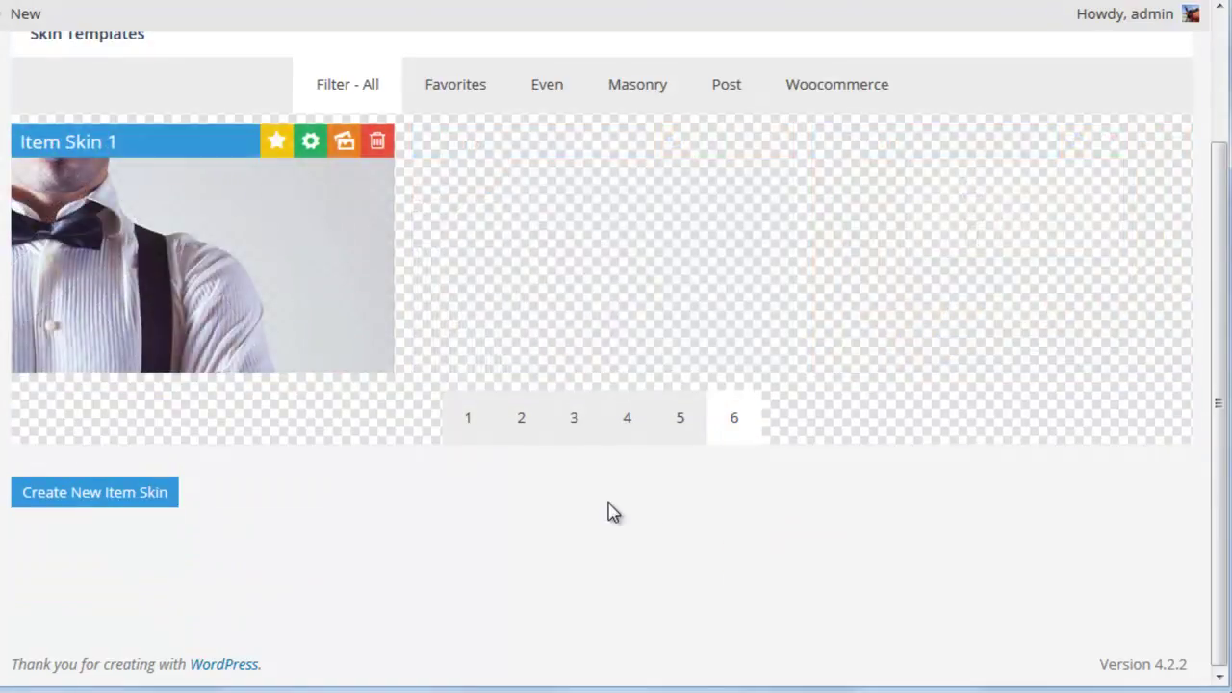
scroll(616, 519, up, 2)
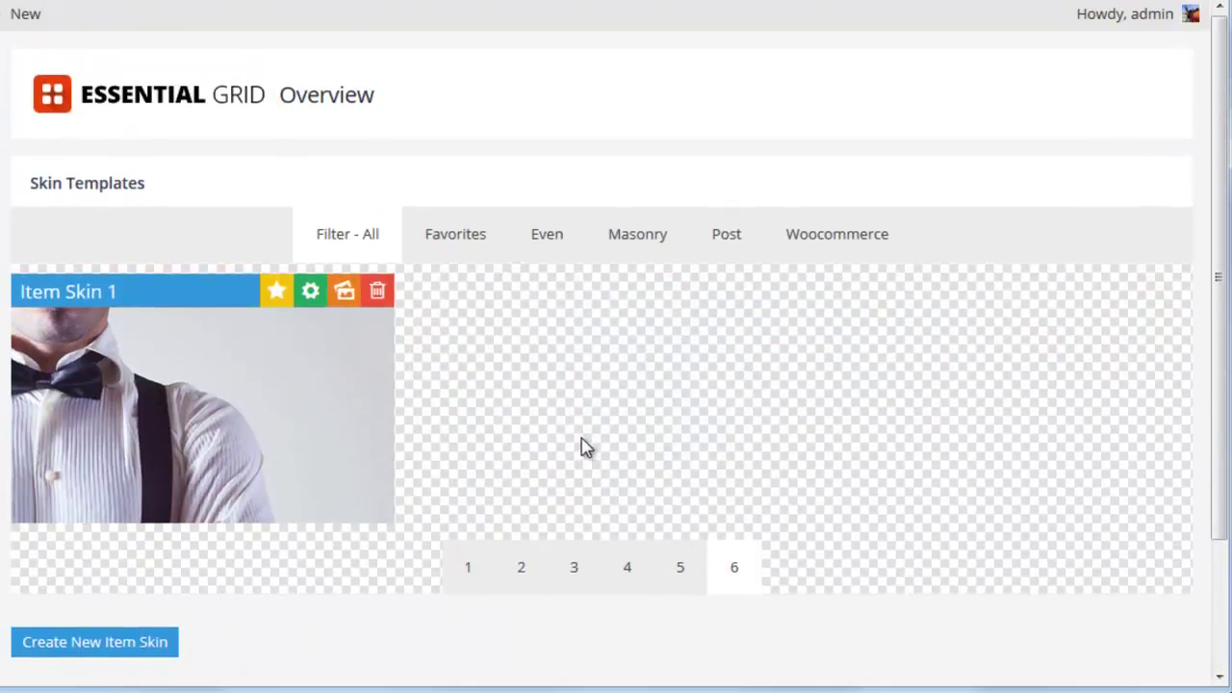
mouse_move(191, 404)
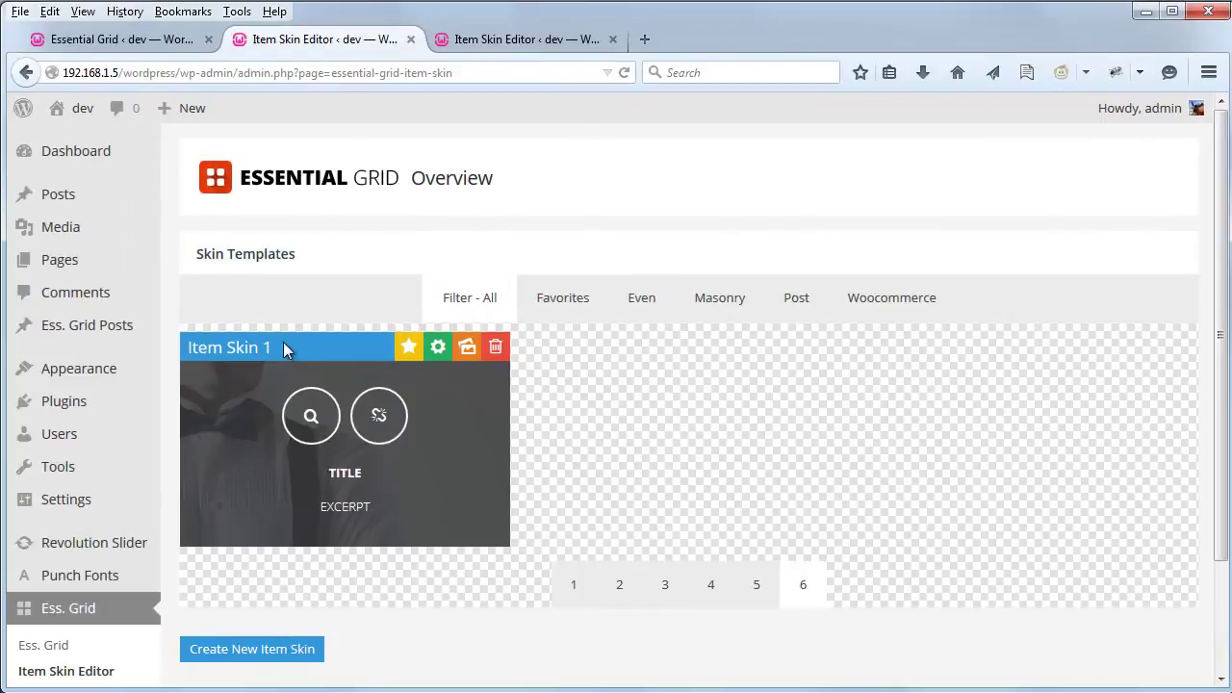
click(438, 353)
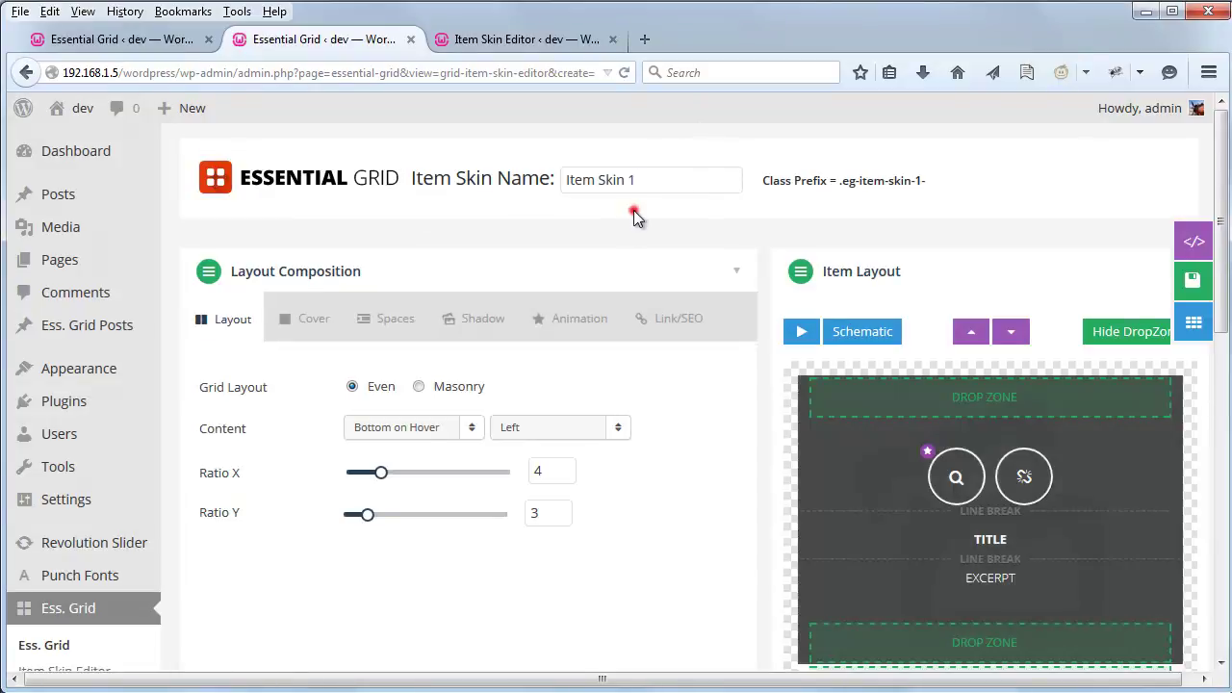
Rename the duplicated item skin as "My Special Skin" and save it.
triple_click(655, 179)
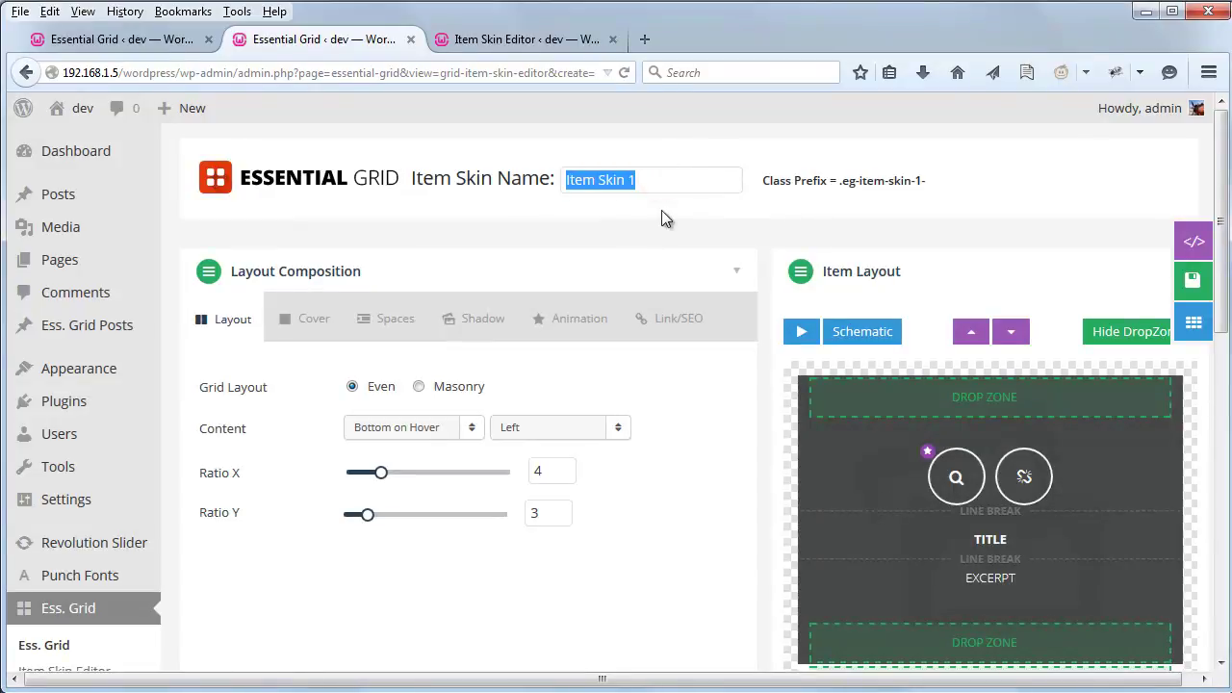
text(My Special)
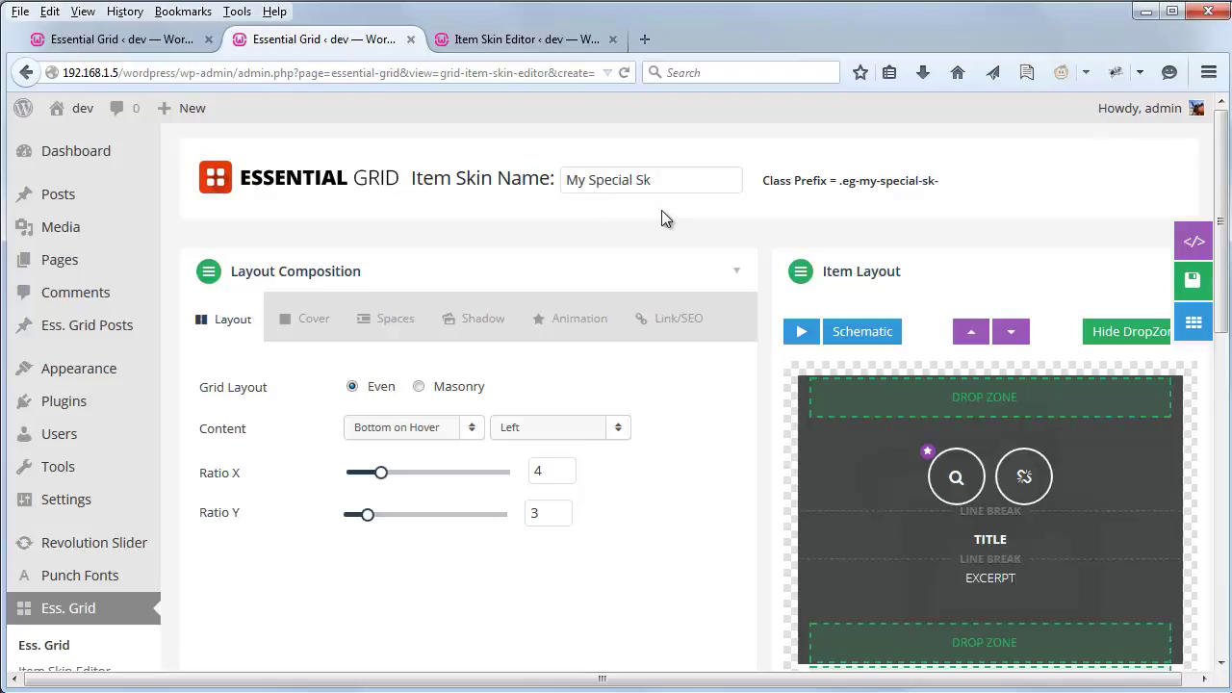
click(1162, 291)
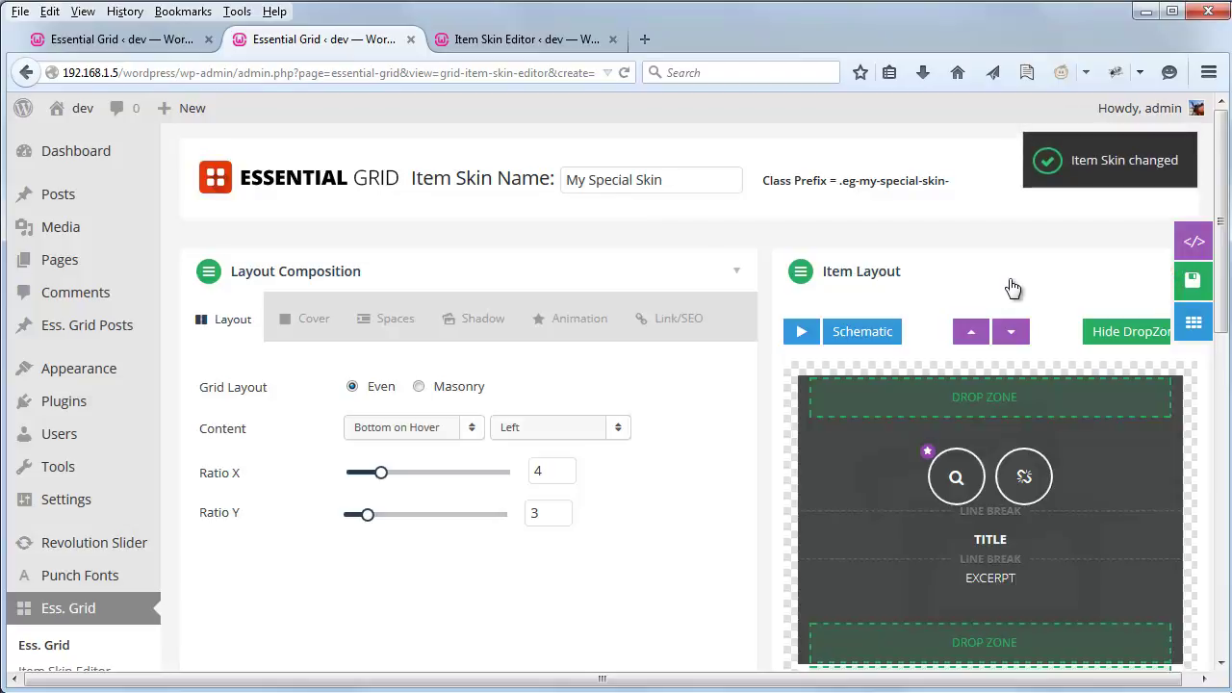
Return to the Essential Grid overview and open the skin settings of the grid "My Grid".
click(48, 645)
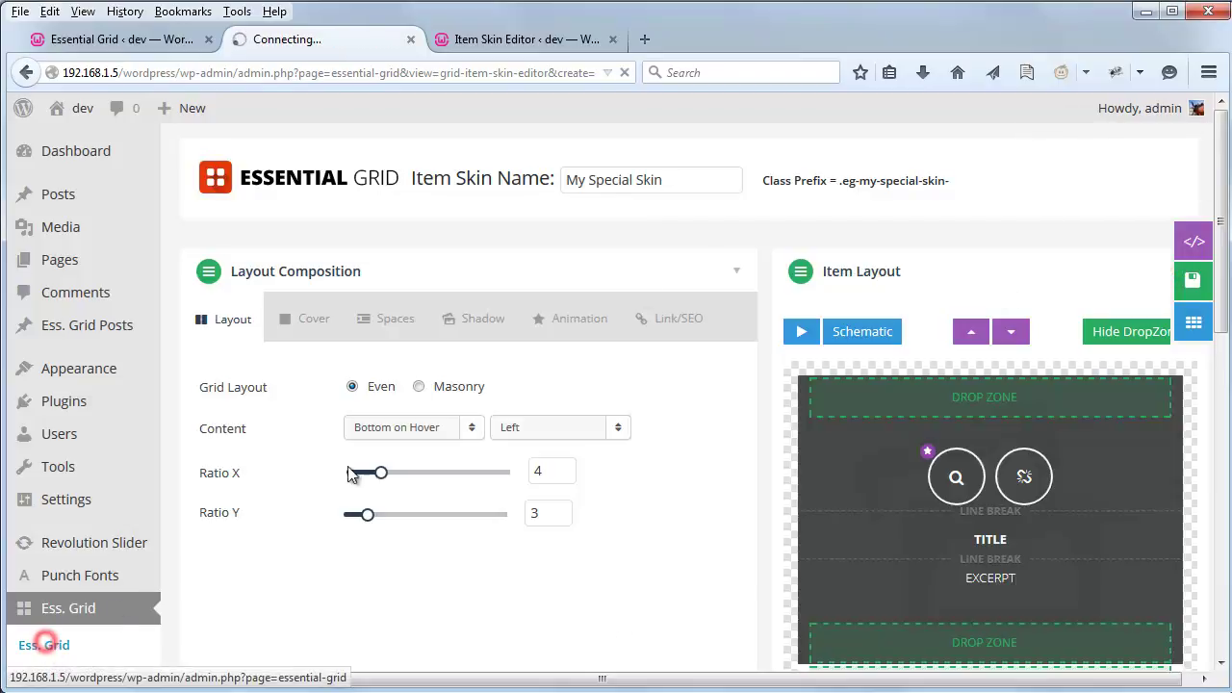
click(691, 351)
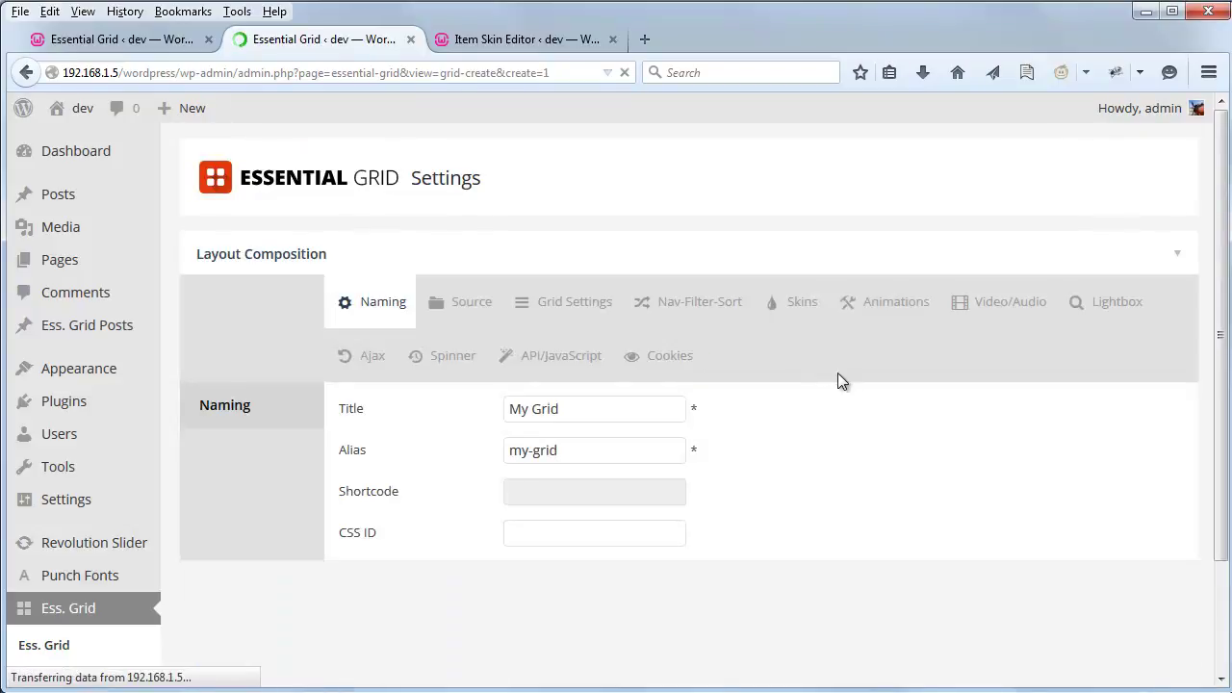
click(800, 306)
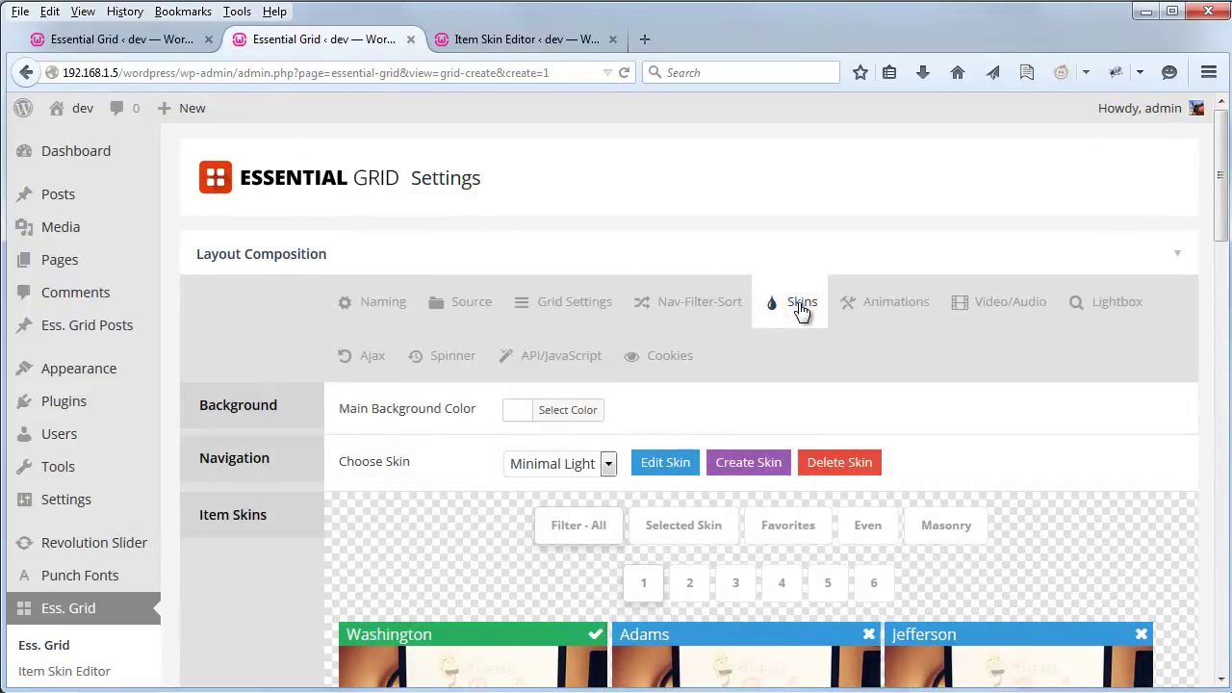
scroll(511, 338, down, 2)
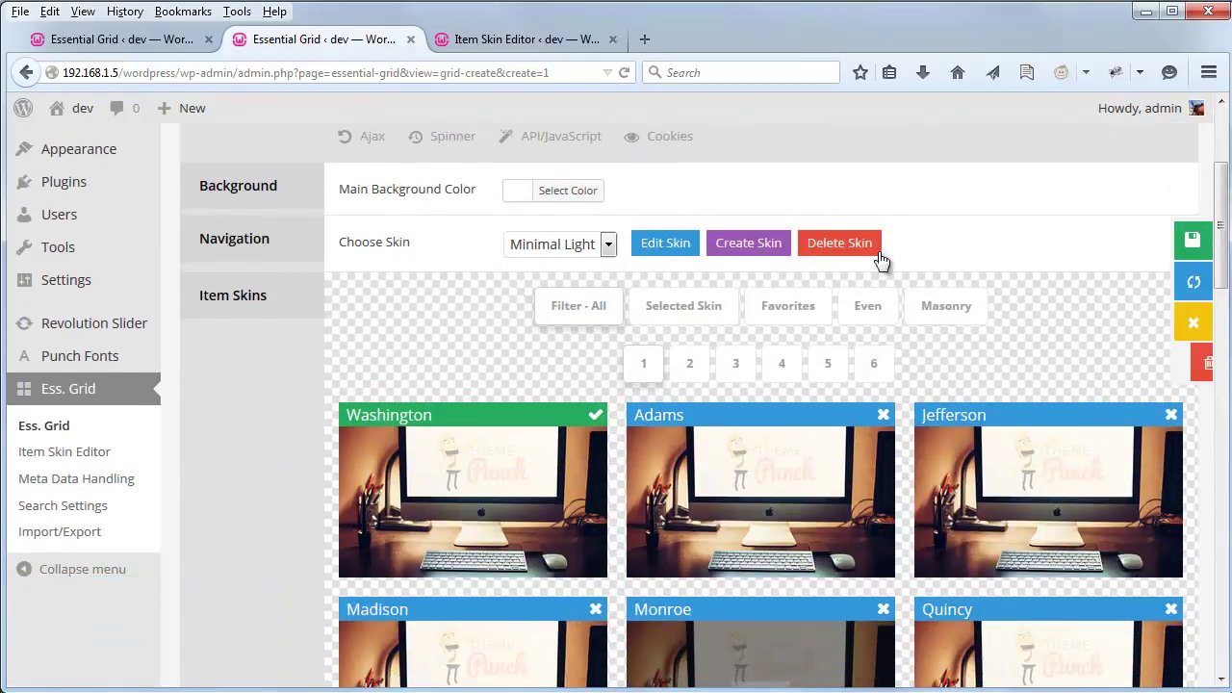
Select "My Special Skin" on page 6 as the grid's item skin and save the grid.
click(869, 366)
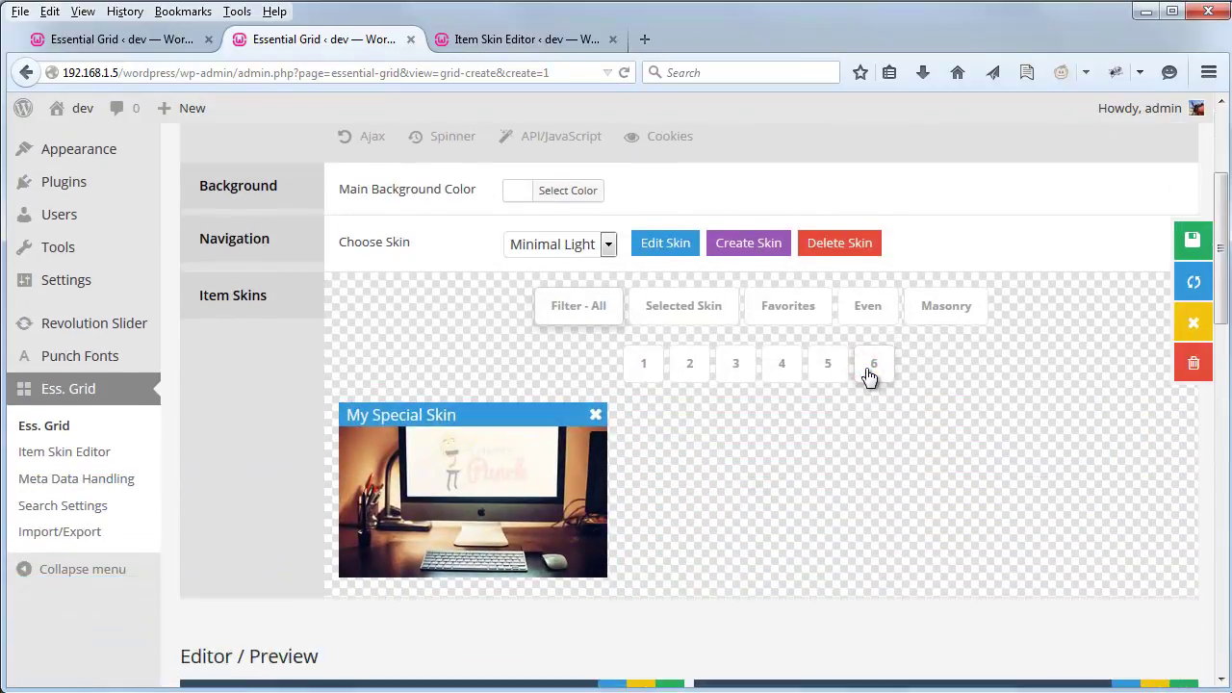
click(402, 415)
mouse_move(427, 490)
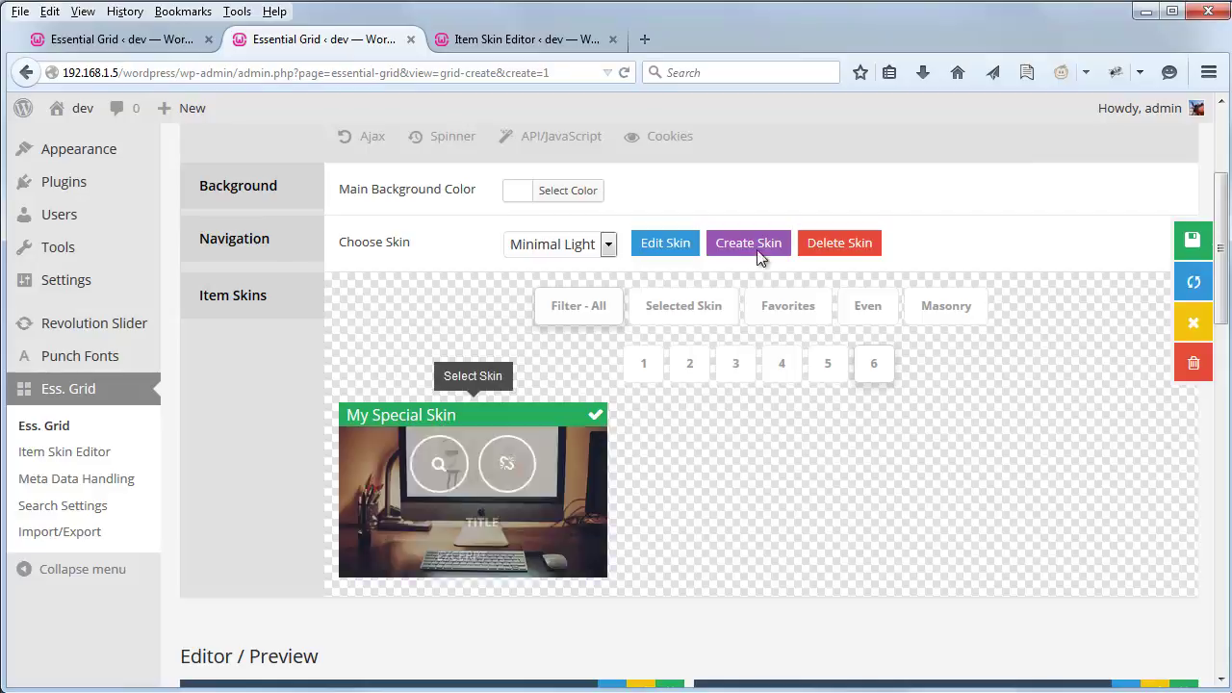
click(1178, 241)
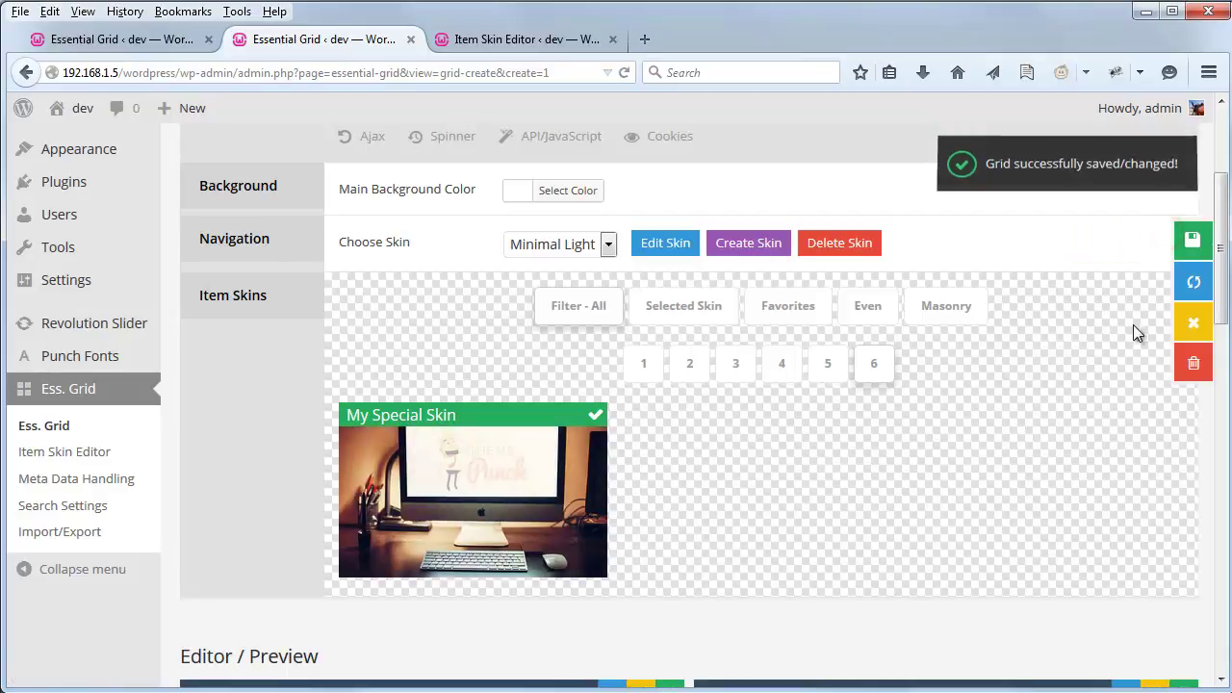